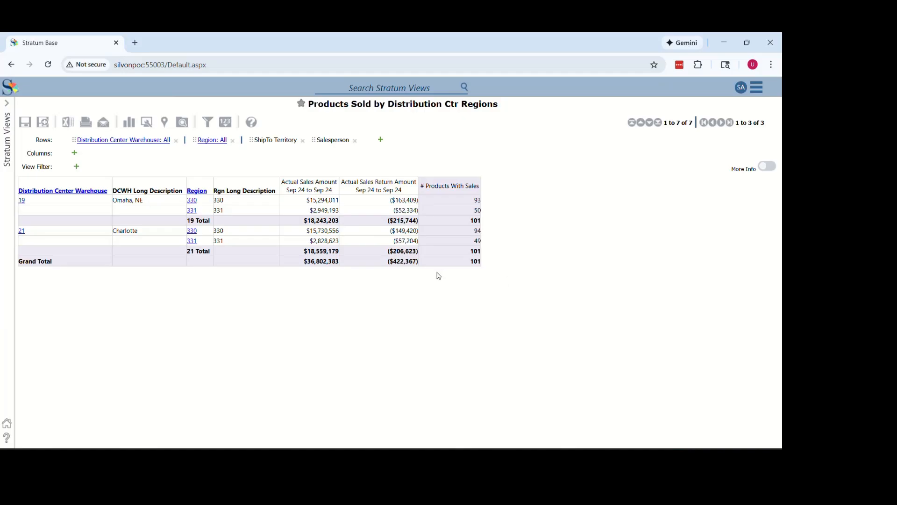
Step: Add the Customer SoldTo hierarchy to the view's rows and drill the Region level down to it
click(381, 141)
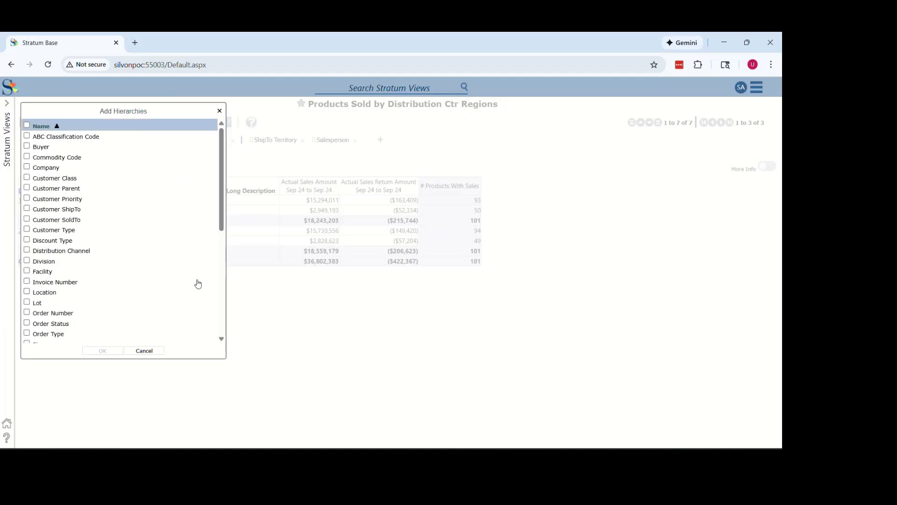
click(222, 251)
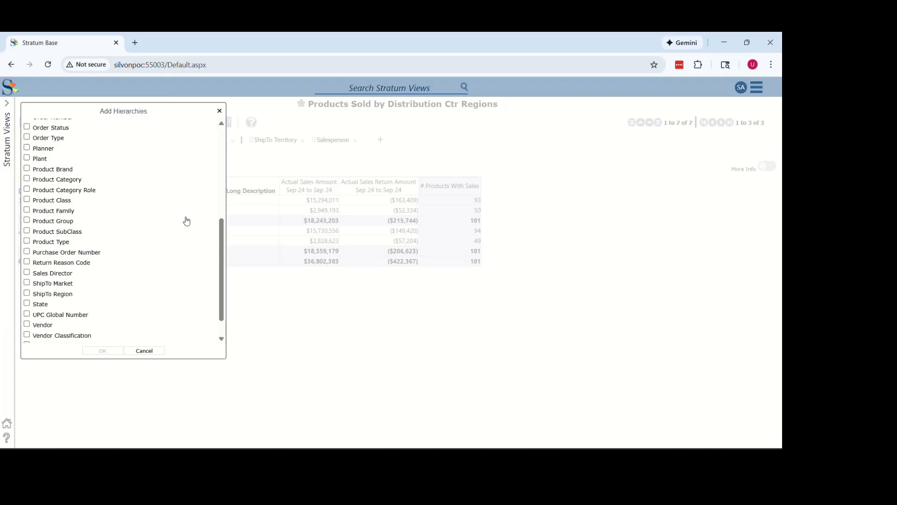
scroll(218, 262, down, 2)
scroll(225, 277, up, 2)
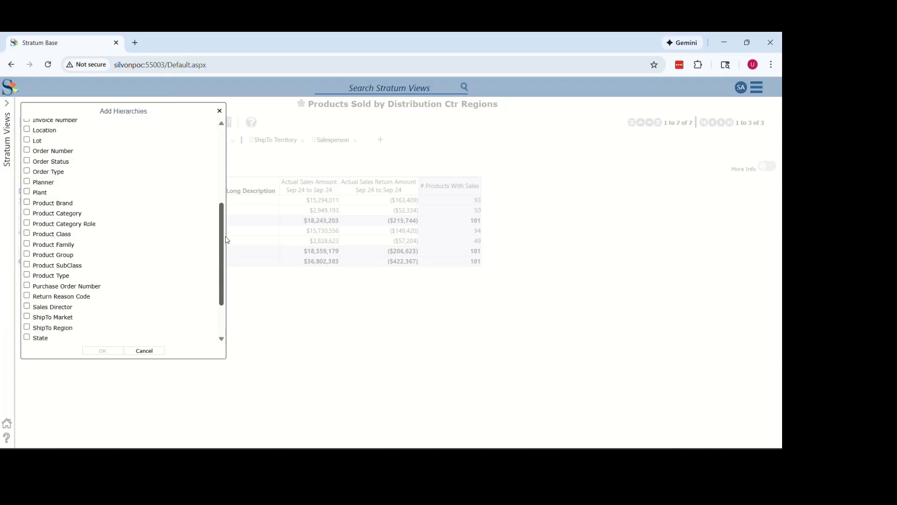
scroll(226, 242, down, 1)
scroll(228, 220, up, 3)
scroll(228, 207, up, 1)
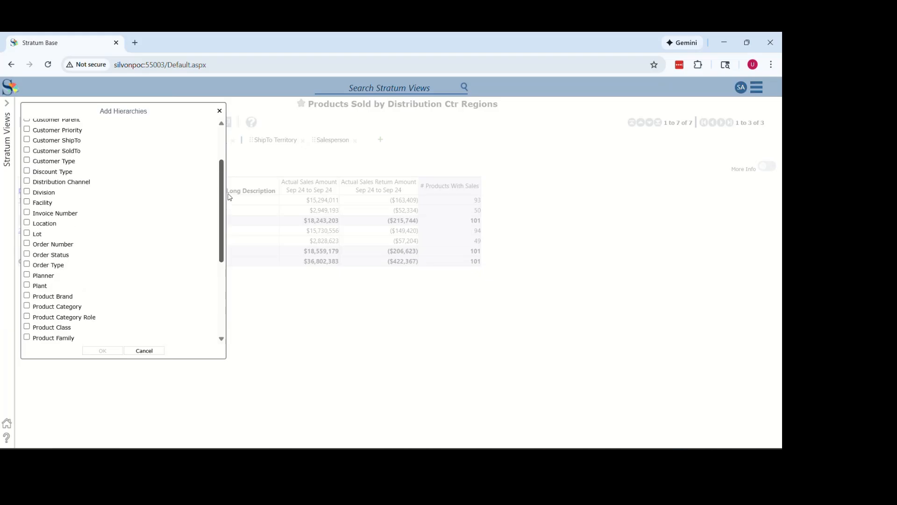
scroll(232, 187, up, 2)
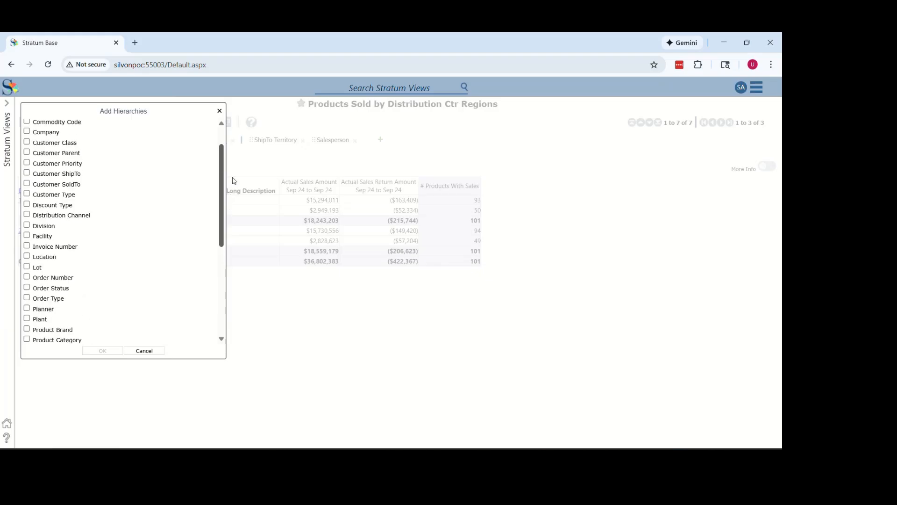
click(77, 206)
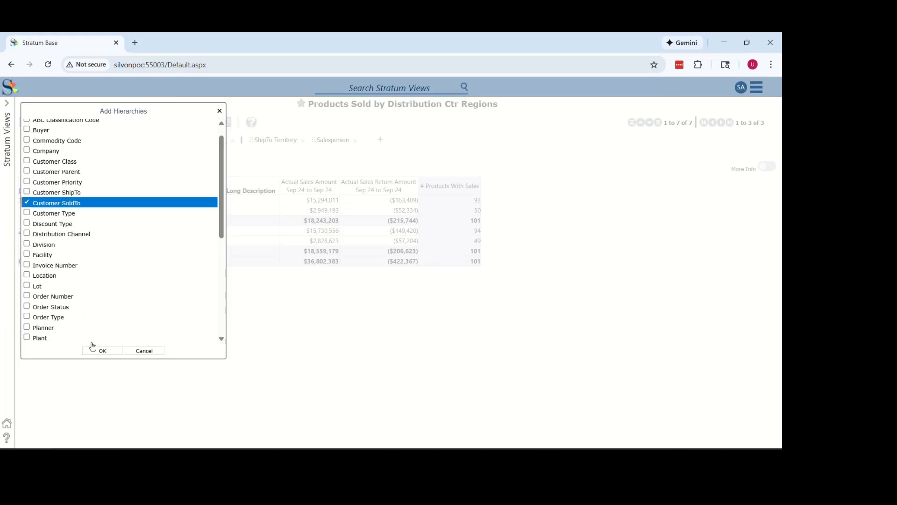
click(102, 351)
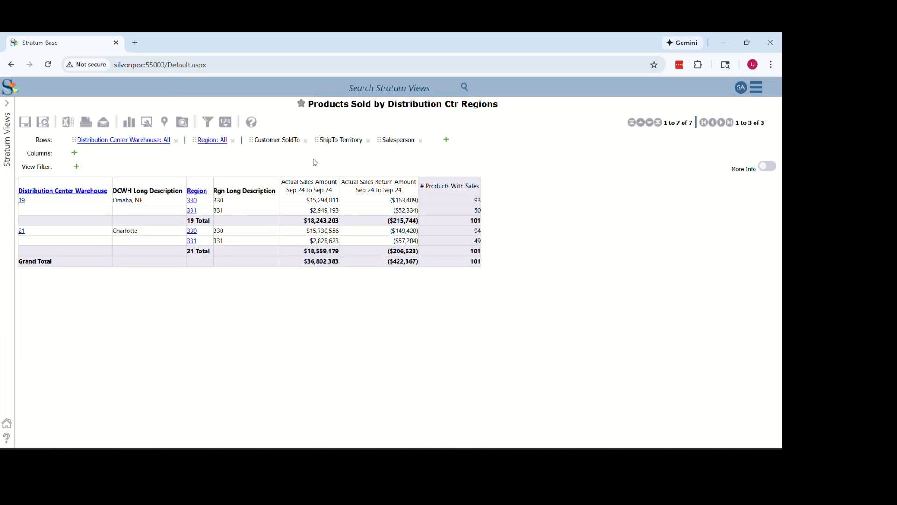
click(197, 190)
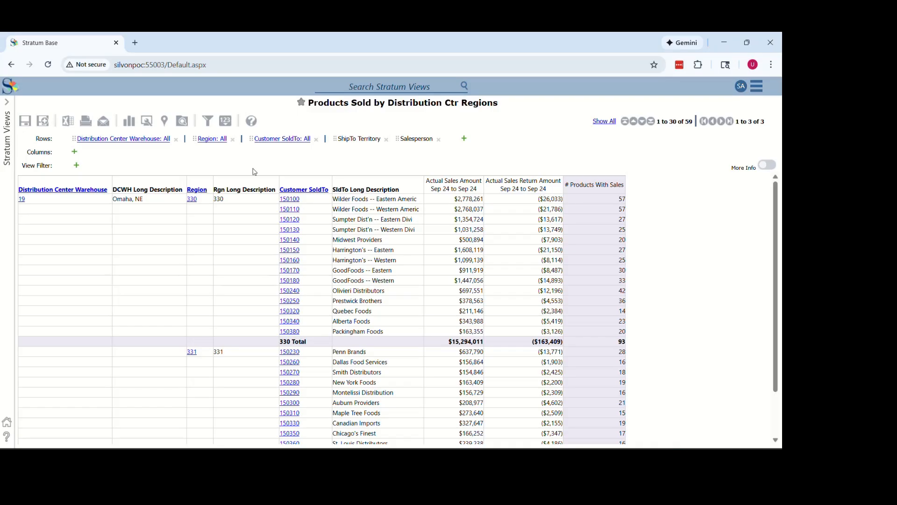
Step: Show the hidden Product level in the rows through the View Explorer and apply the change
click(182, 121)
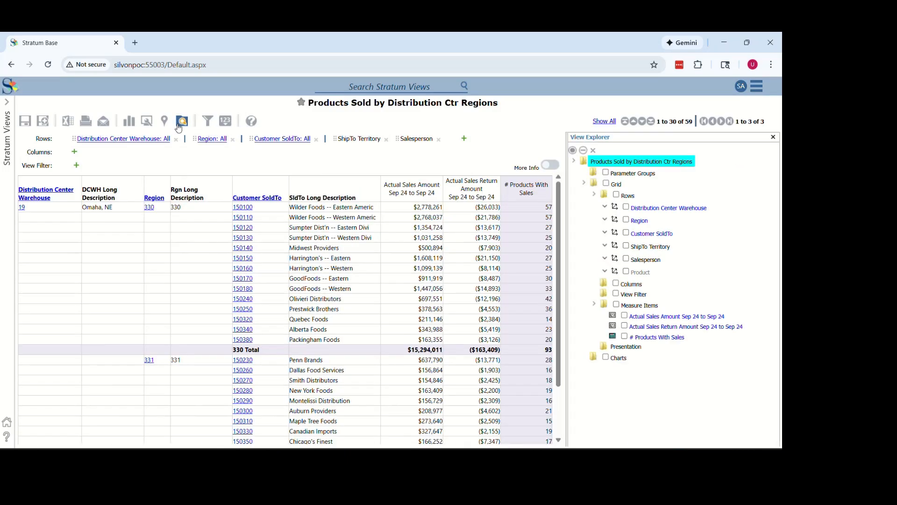
right_click(640, 274)
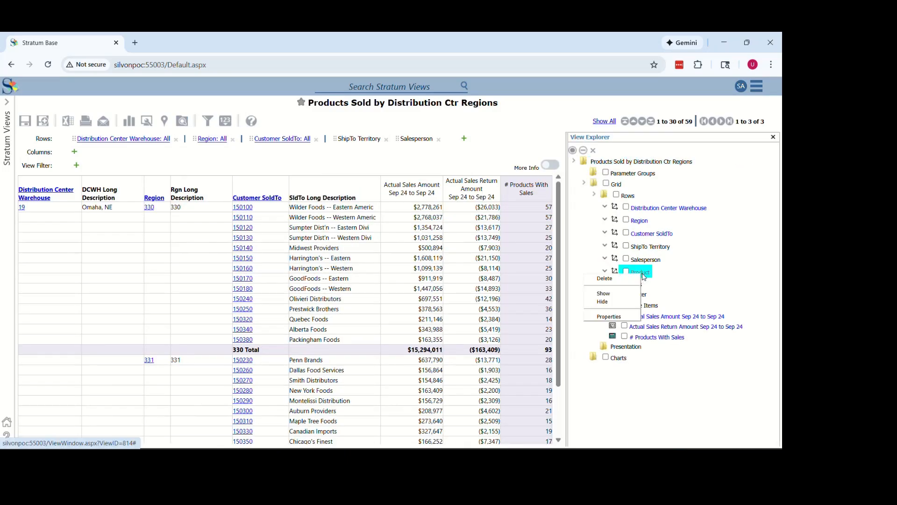
click(603, 293)
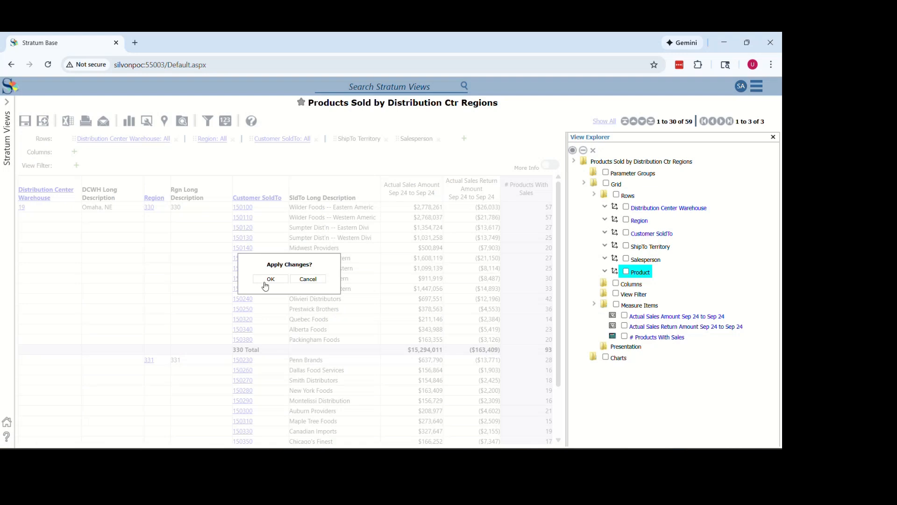
click(267, 280)
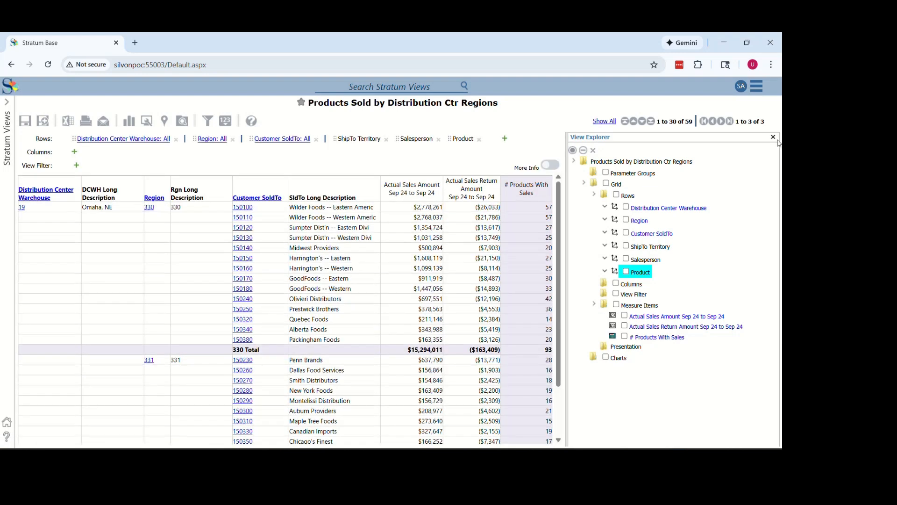
click(772, 138)
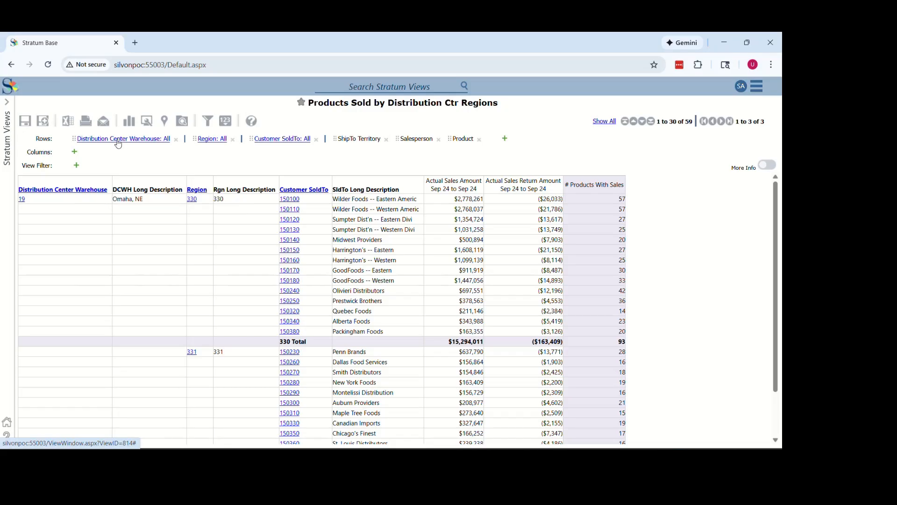
Step: Filter the Distribution Center Warehouse level to member 19, Omaha, NE
right_click(94, 190)
mouse_move(82, 281)
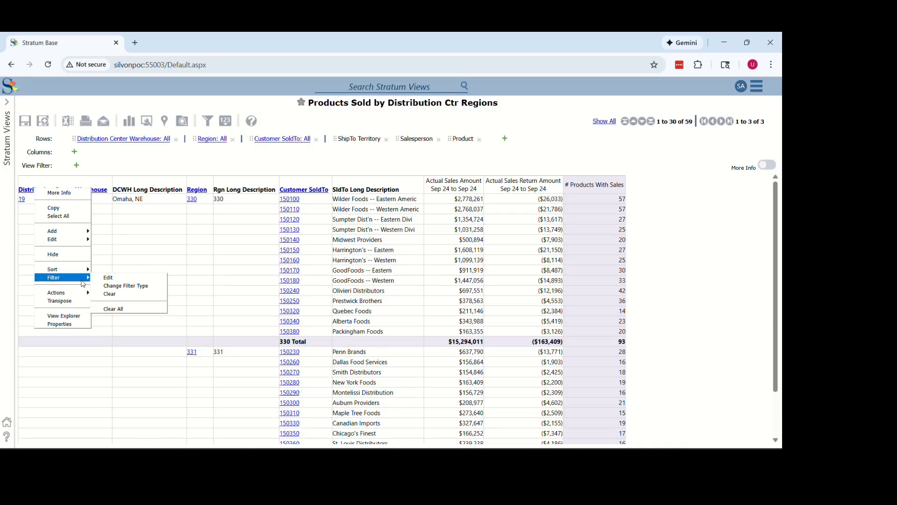
click(108, 278)
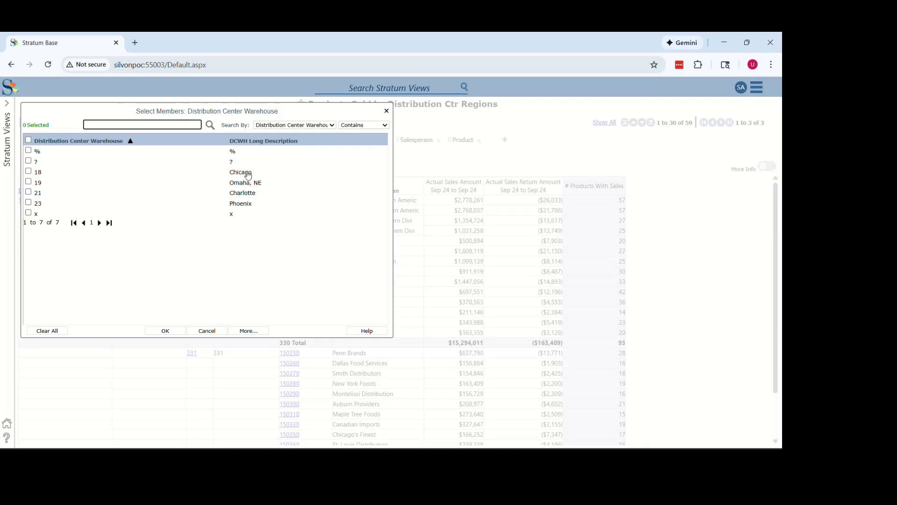
drag(242, 110, 467, 157)
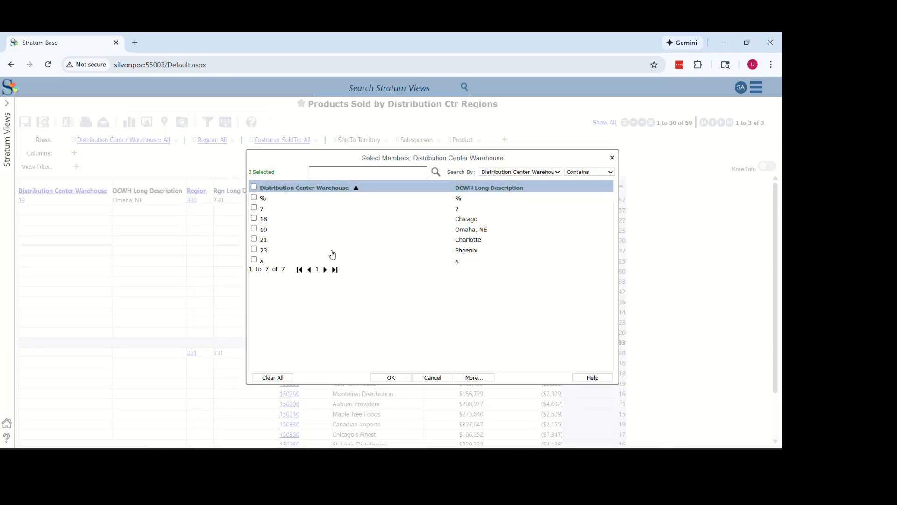
click(463, 233)
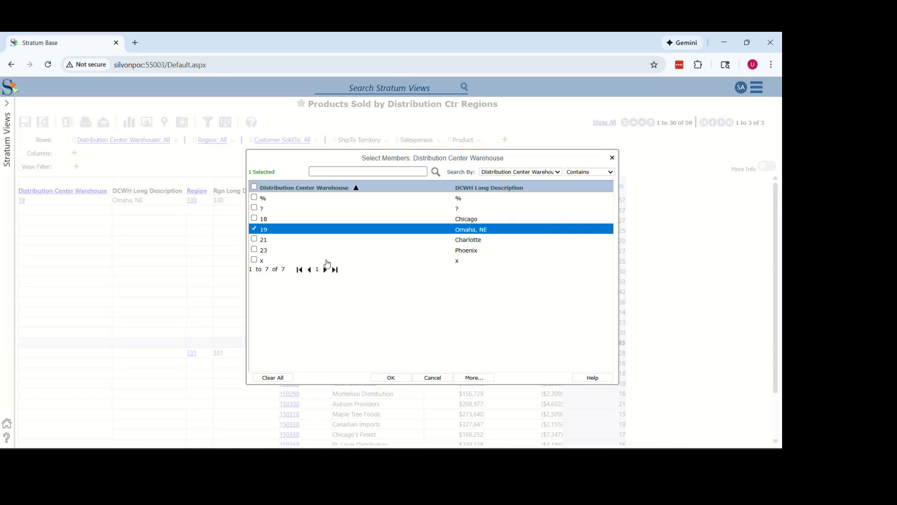
click(382, 378)
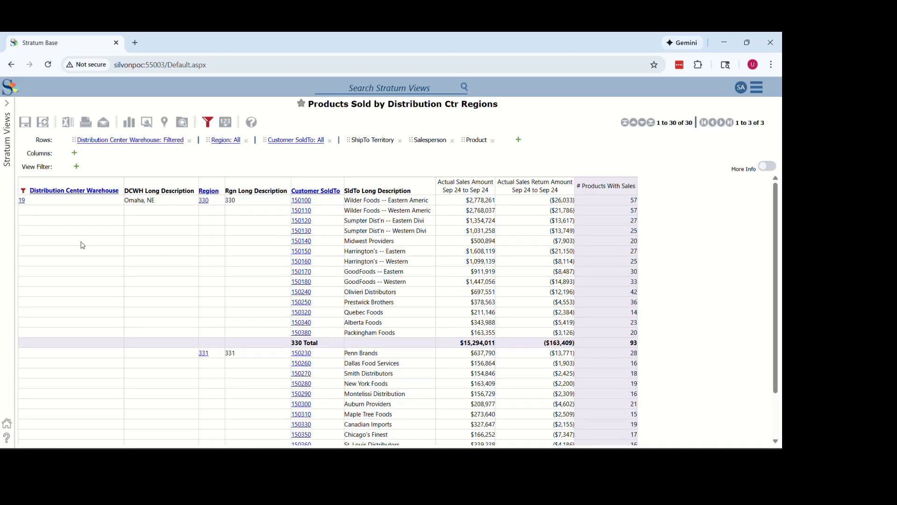
drag(776, 194, 782, 163)
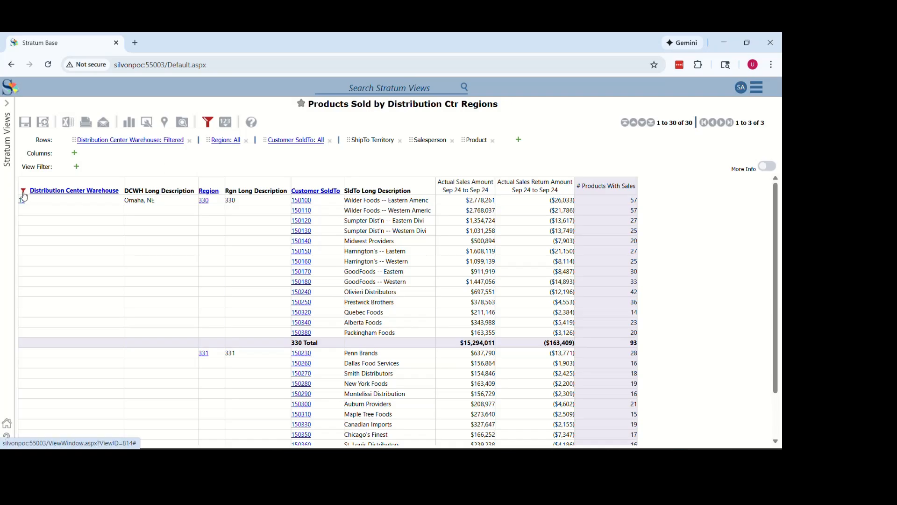
mouse_move(23, 194)
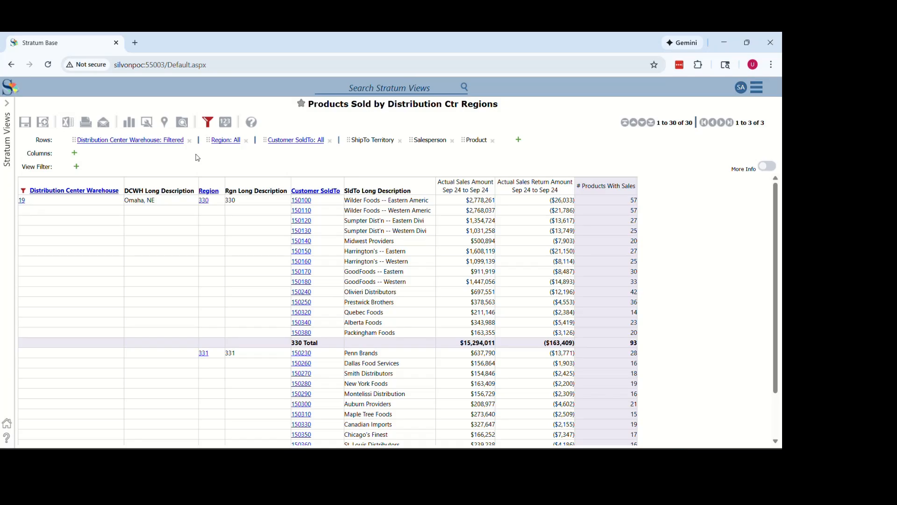
Step: Switch the Distribution Center Warehouse filter on 19 - Omaha, NE to Exclude and review the filtered rows
click(207, 123)
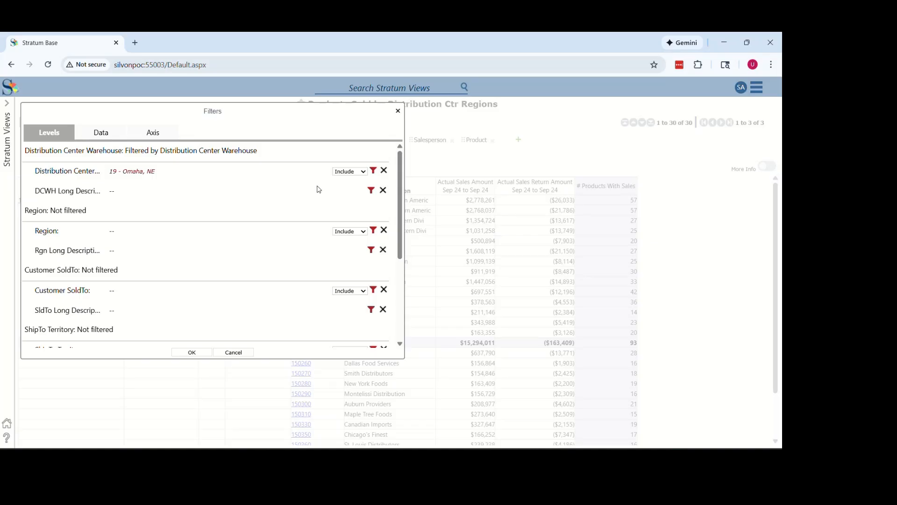
click(364, 173)
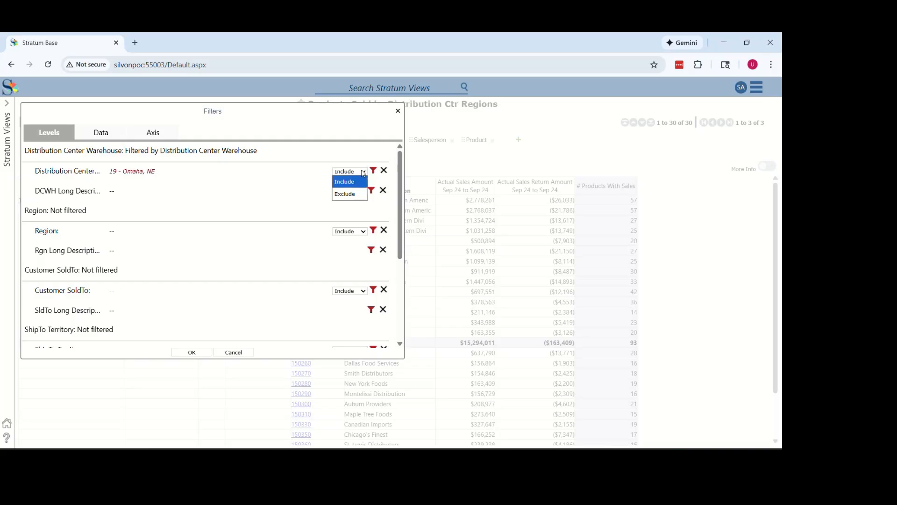
click(364, 174)
click(364, 173)
click(348, 198)
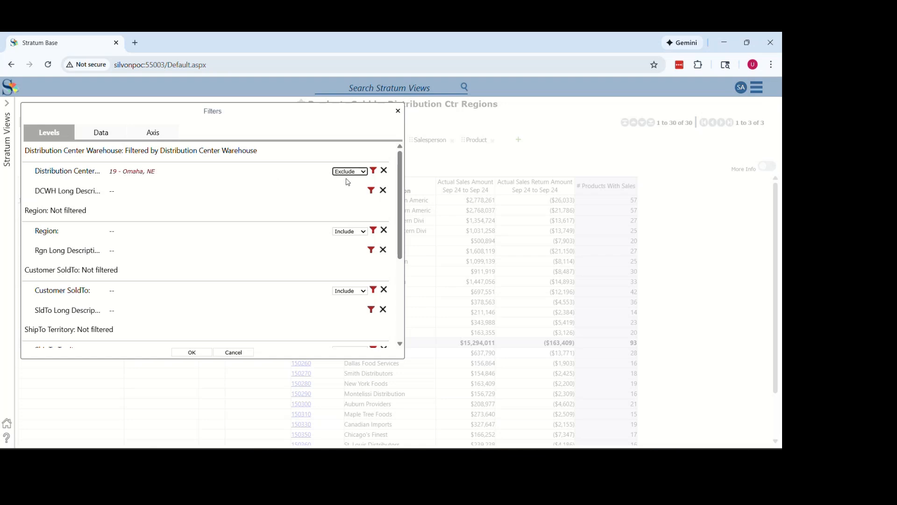
click(186, 353)
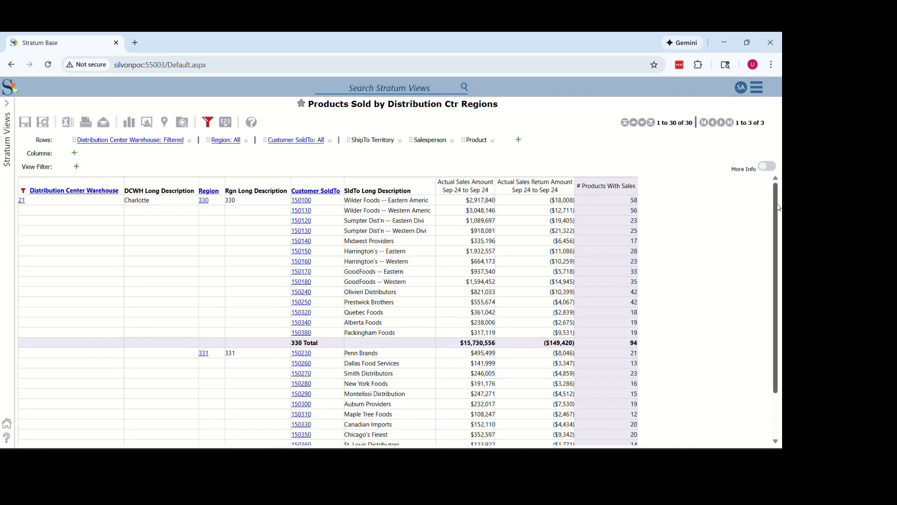
scroll(778, 211, down, 2)
scroll(768, 305, up, 3)
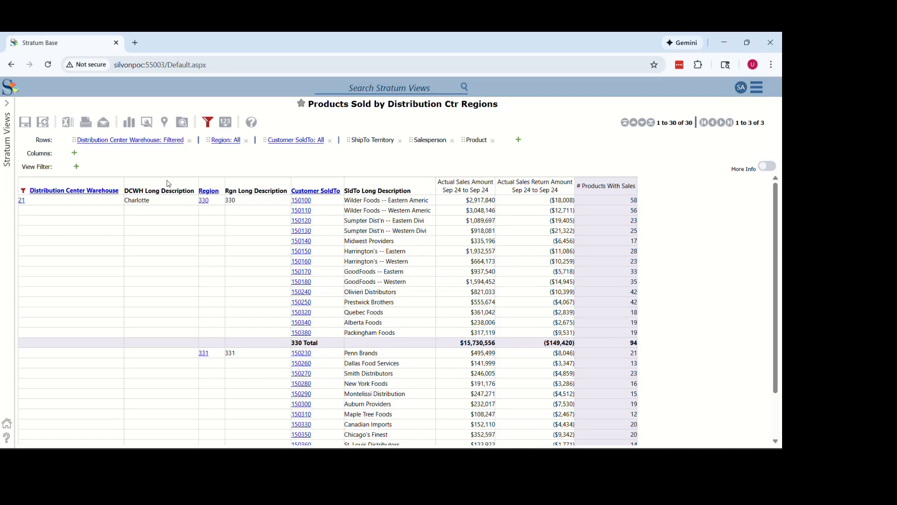
Step: Set the Distribution Center Warehouse filter on 19 - Omaha, NE back to Include
click(23, 195)
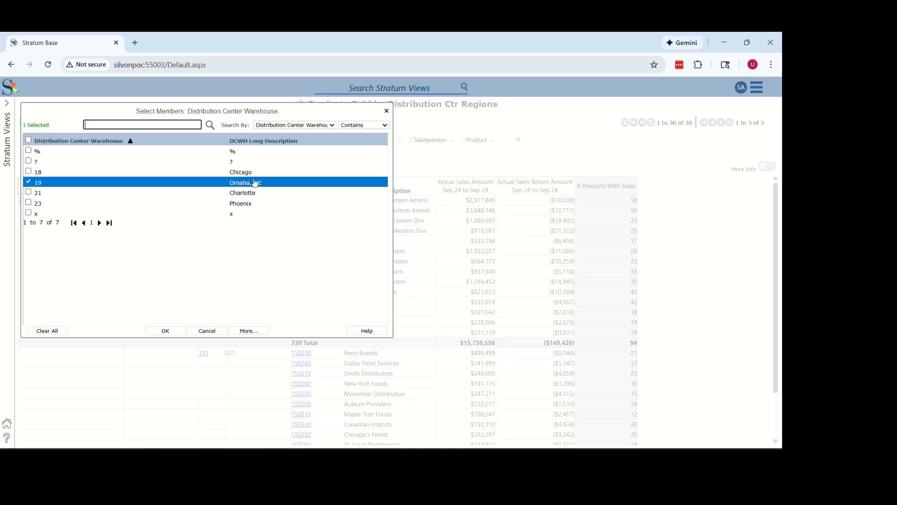
click(216, 334)
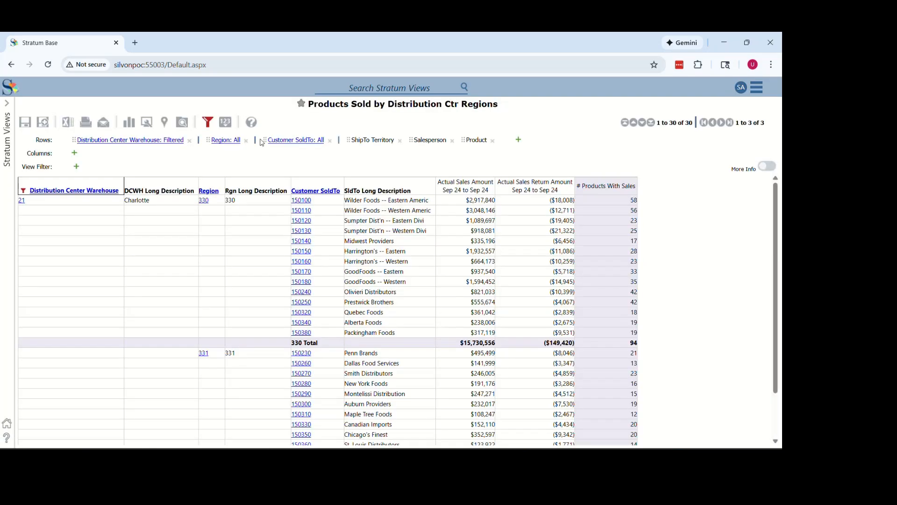
click(206, 123)
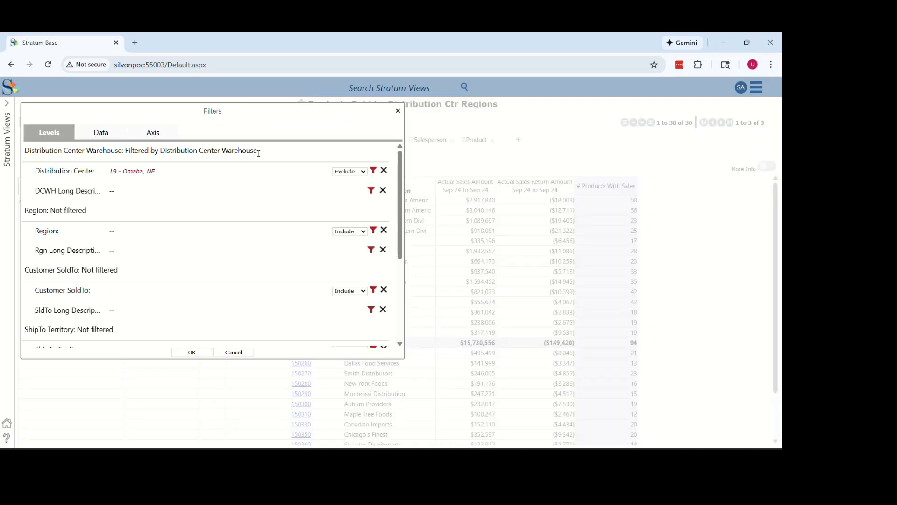
click(344, 173)
click(345, 181)
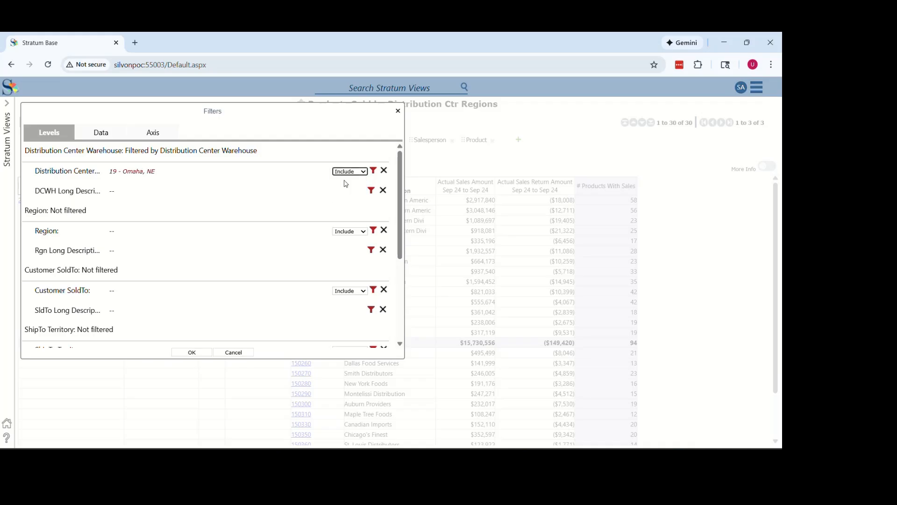
click(204, 354)
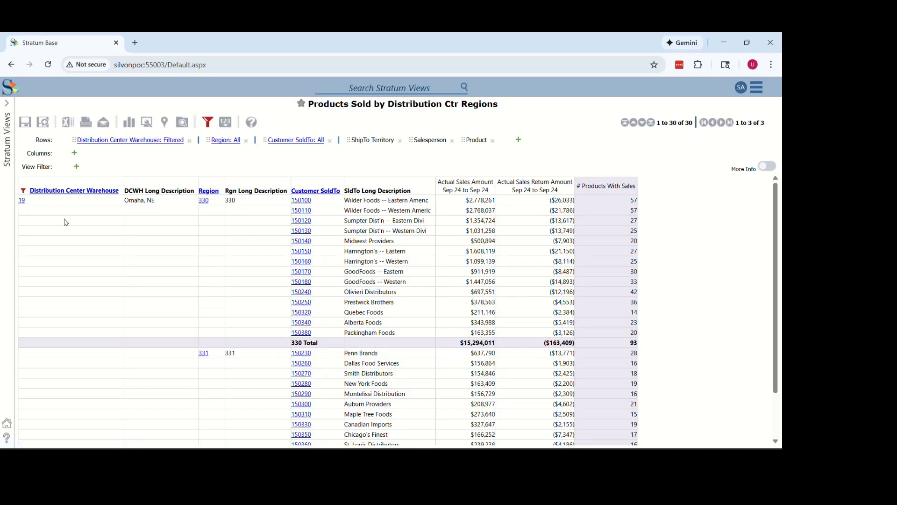
Step: Clear the filter on the Distribution Center Warehouse level and look through the unfiltered rows
right_click(25, 196)
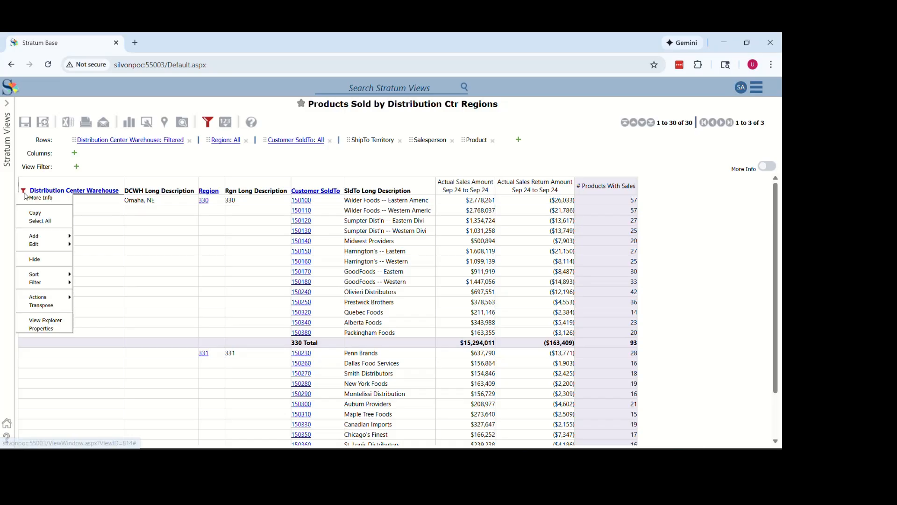
mouse_move(60, 282)
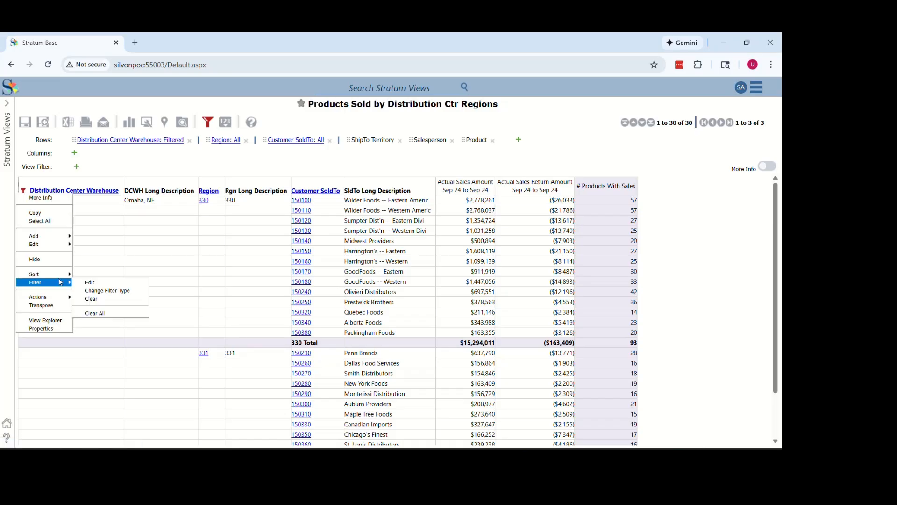
click(115, 302)
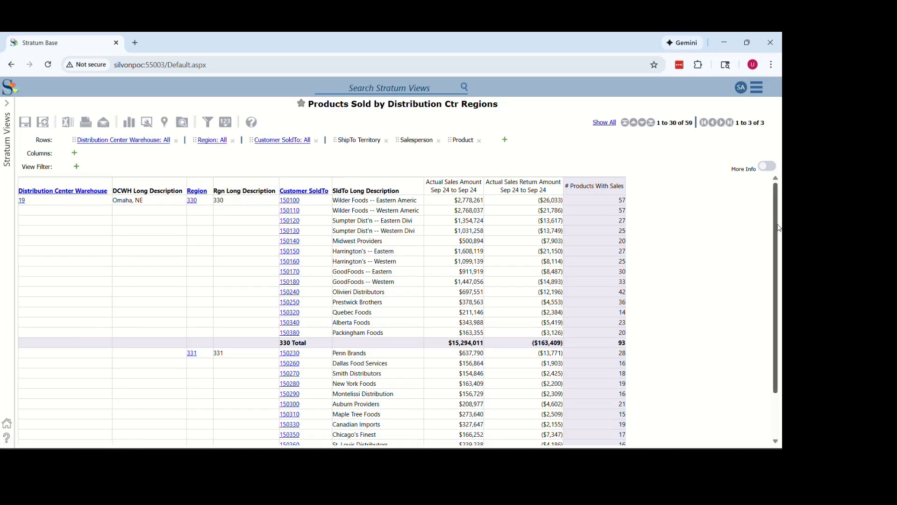
scroll(767, 309, down, 2)
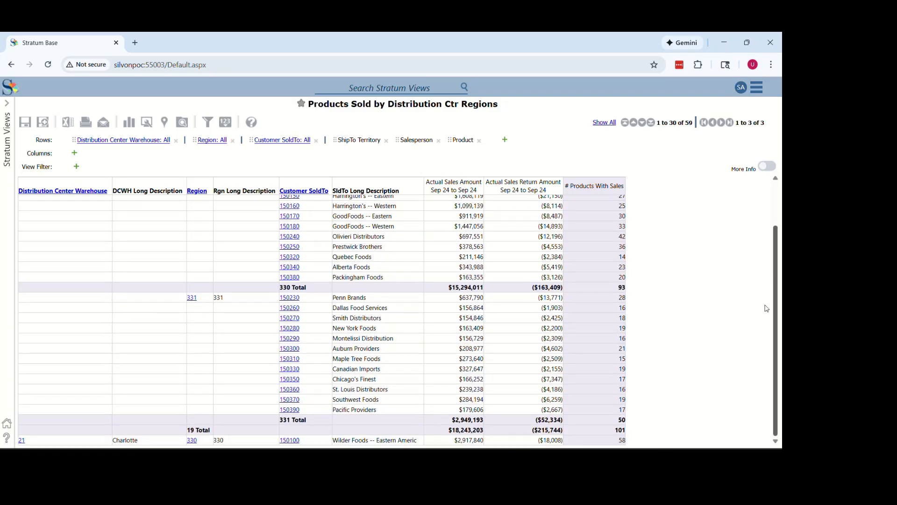
scroll(767, 308, up, 3)
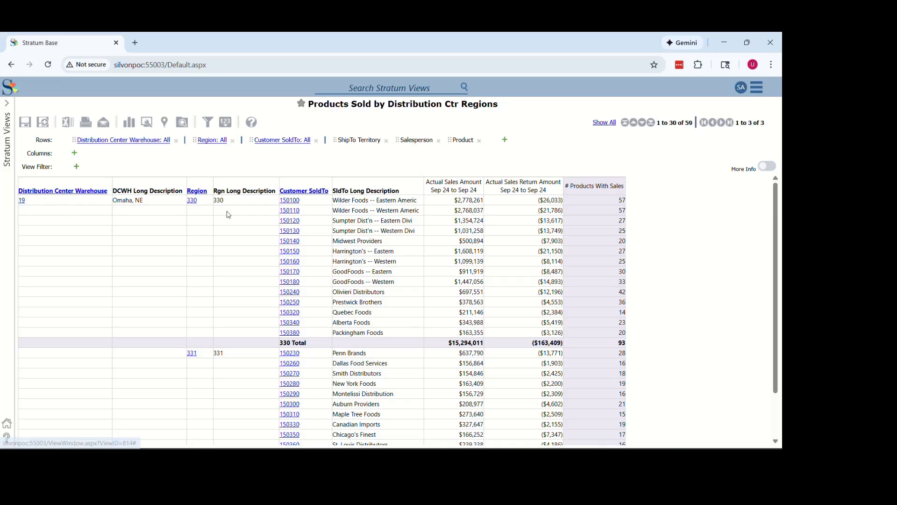
Step: Start a member filter on Customer SoldTo, search the long descriptions for "dallas" and add Dallas Food Services to the selection
right_click(311, 197)
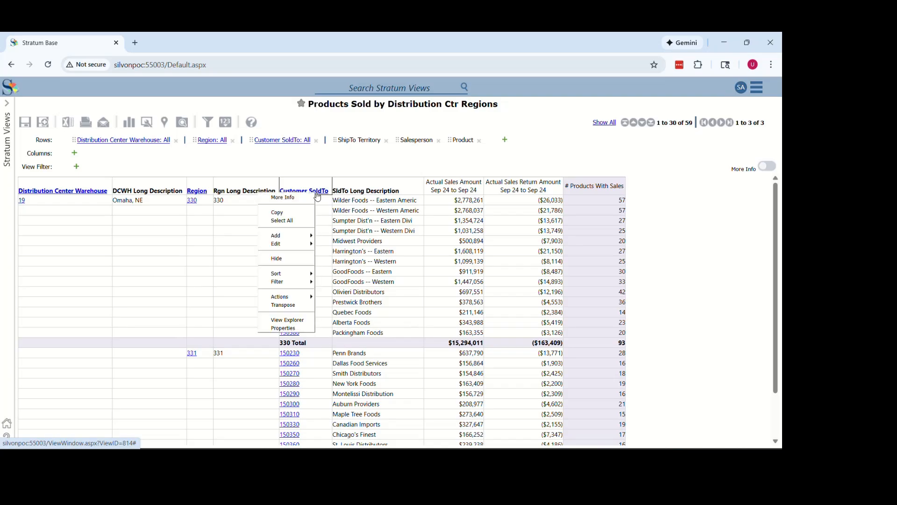
click(330, 283)
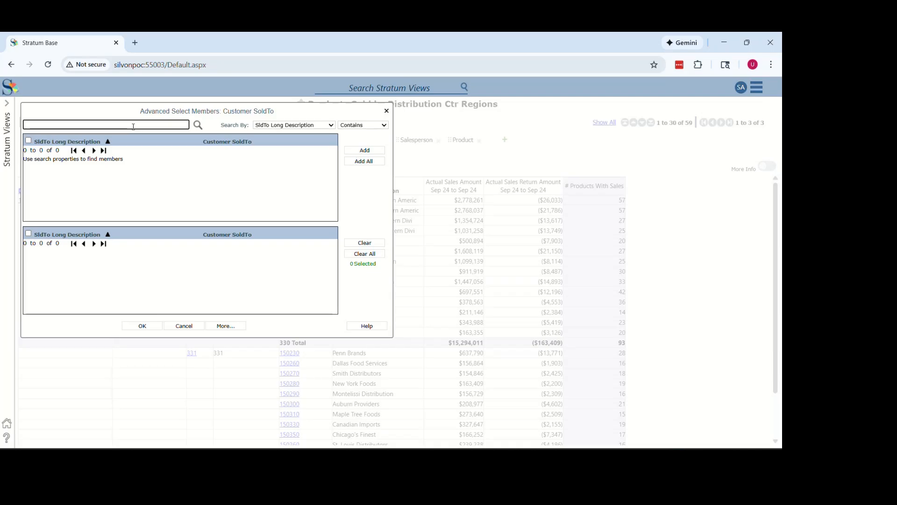
text(allas)
click(199, 123)
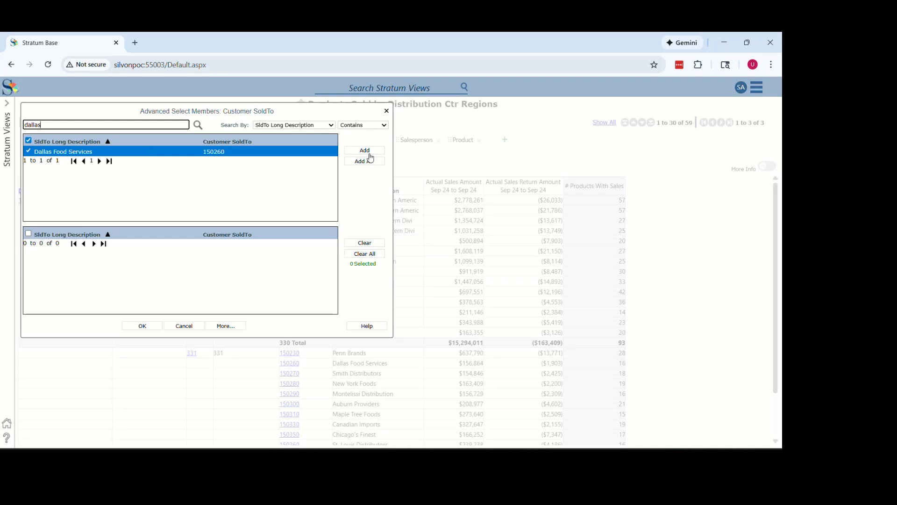
click(367, 151)
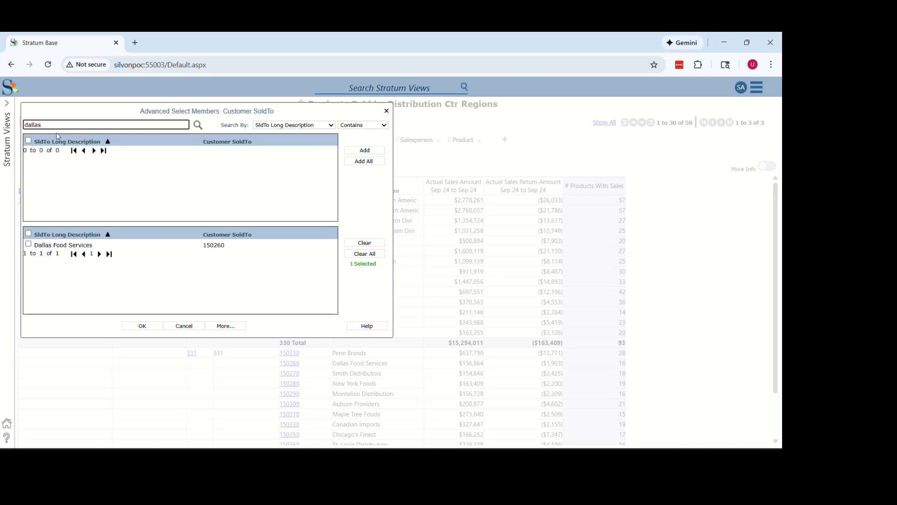
Step: List all Customer SoldTo members with an empty search and add Pacific Providers and Packingham Foods to the selection
drag(52, 125, 10, 126)
key(BackSpace)
click(198, 125)
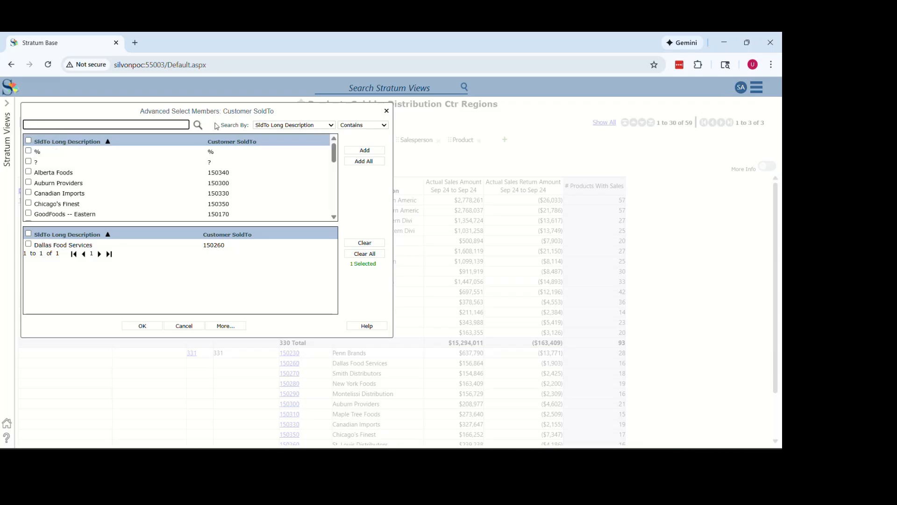
scroll(337, 162, down, 1)
drag(337, 162, 342, 189)
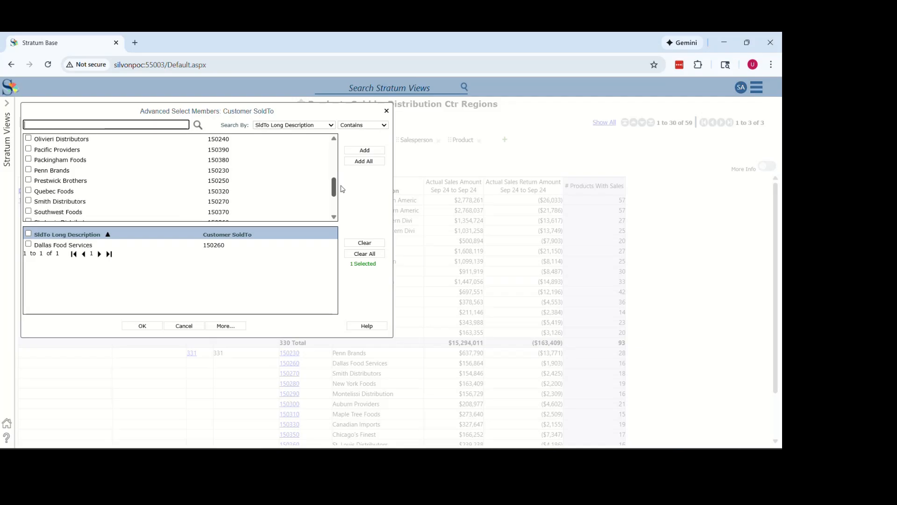
click(66, 150)
click(64, 160)
click(364, 150)
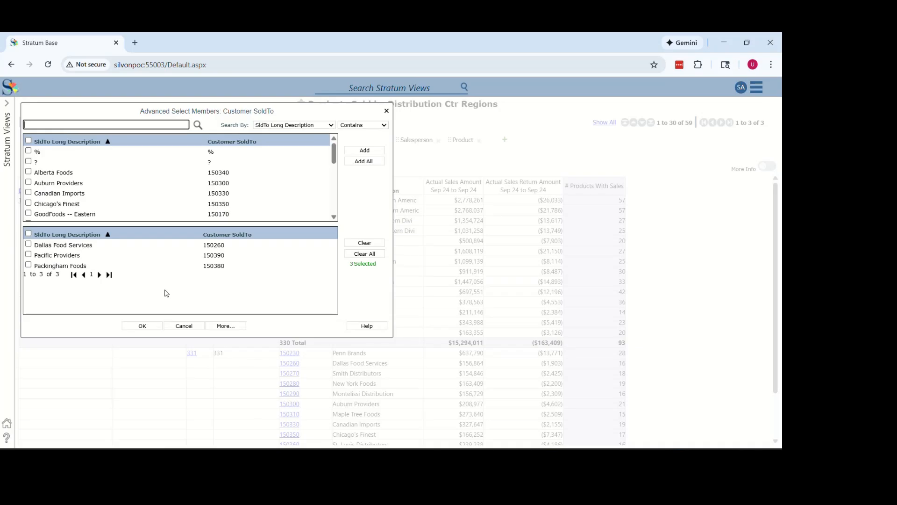
Step: Search by SldTo Province State for "il" and add Sumpter Dist'n -- Eastern Divi, Midwest Providers, Olivieri Distributors and Chicago's Finest
click(297, 125)
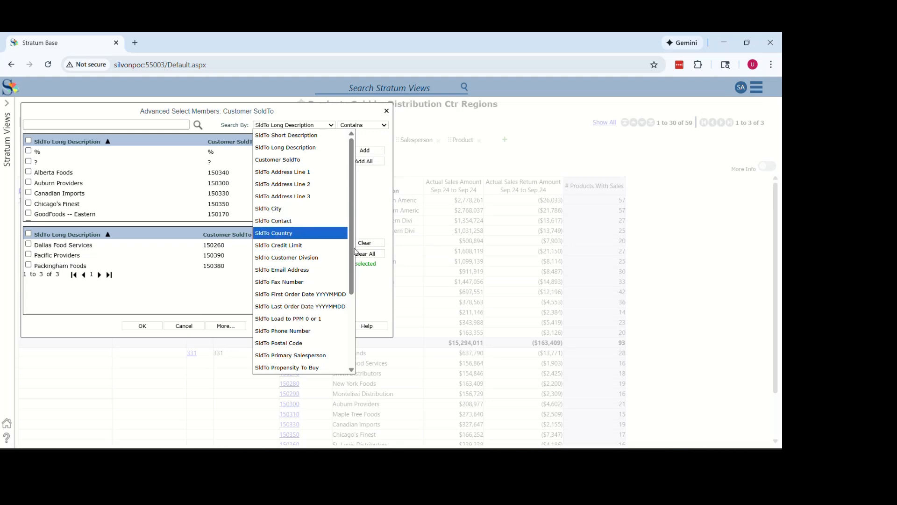
scroll(301, 196, down, 3)
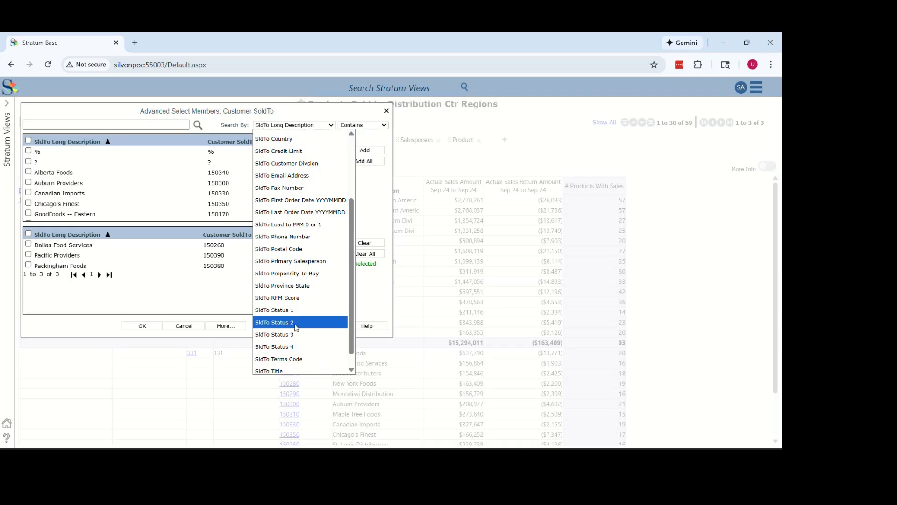
click(302, 285)
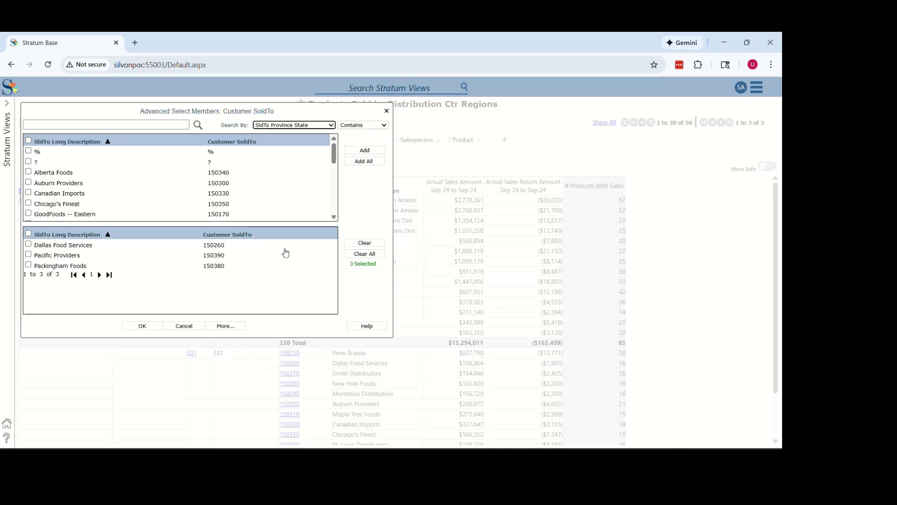
click(197, 125)
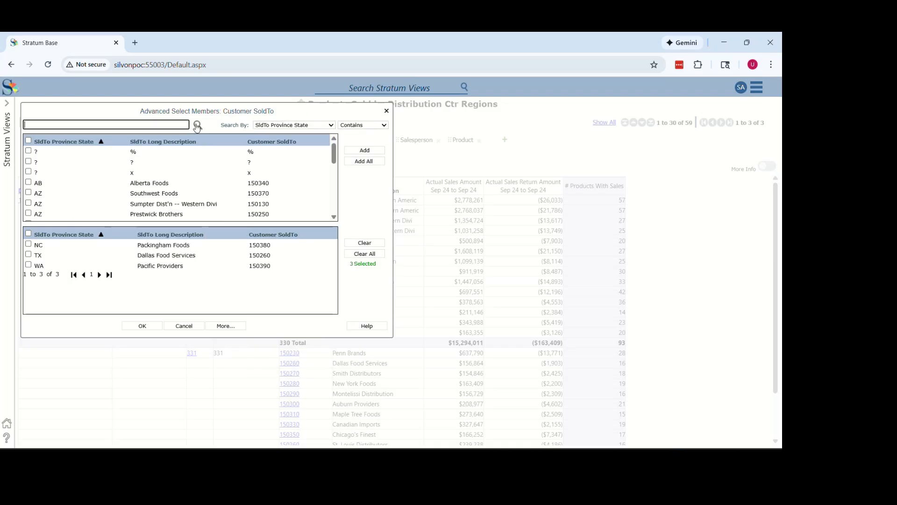
click(70, 124)
click(198, 124)
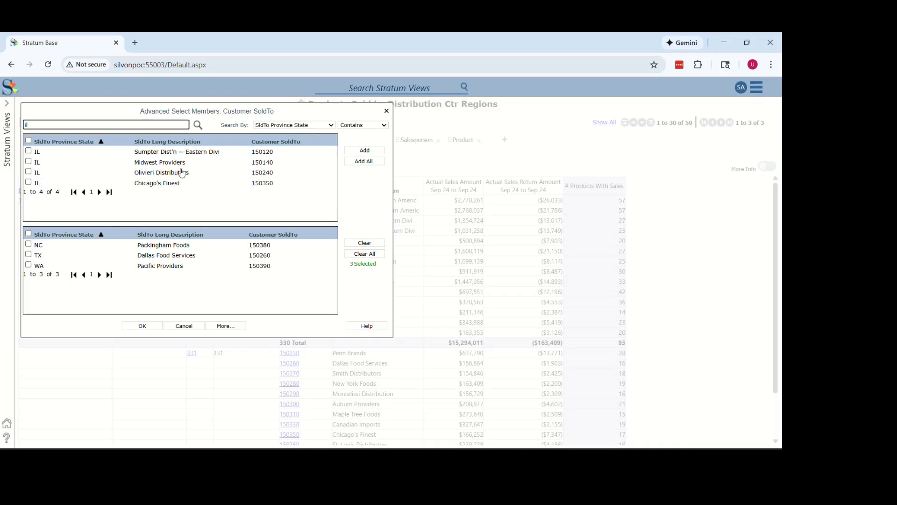
click(152, 155)
drag(152, 155, 153, 184)
click(364, 150)
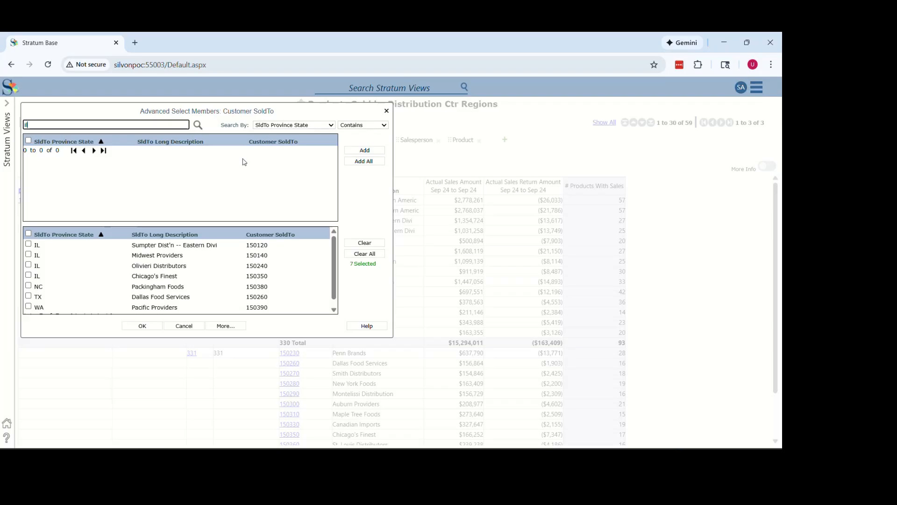
Step: Look through the other search attributes, keep SldTo Province State and apply the Customer SoldTo filter with the selected members
click(276, 118)
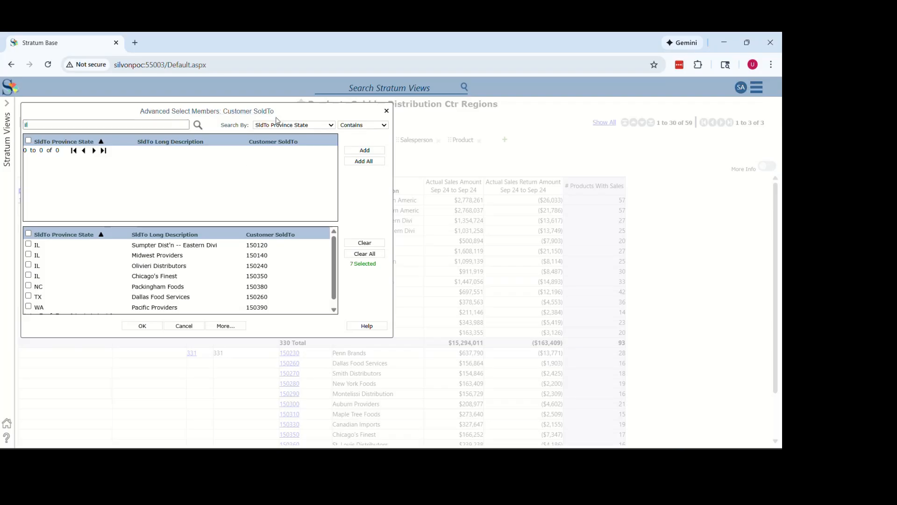
click(280, 125)
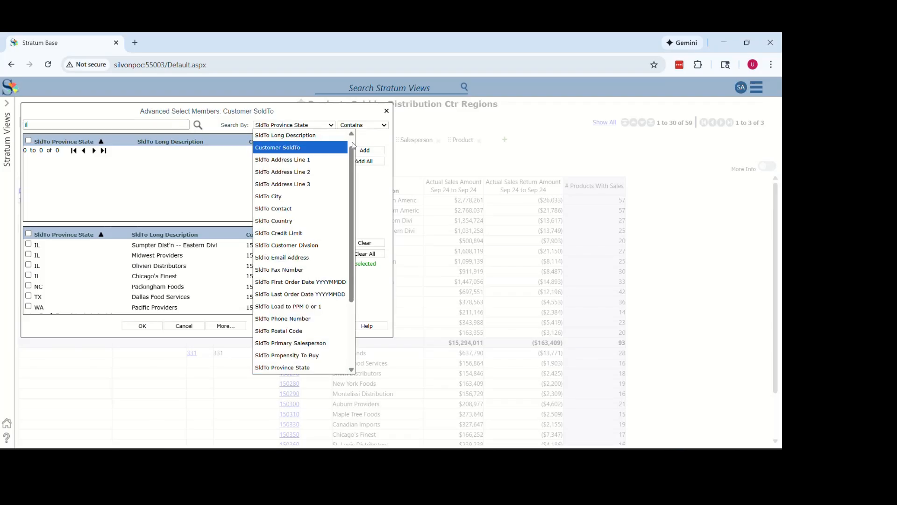
scroll(352, 145, up, 1)
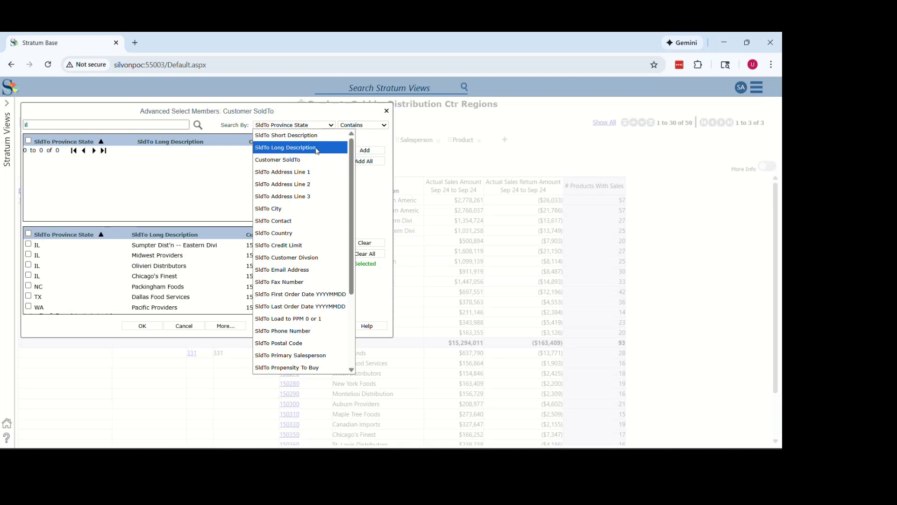
mouse_move(352, 185)
mouse_down()
mouse_move(360, 239)
mouse_move(356, 186)
mouse_up()
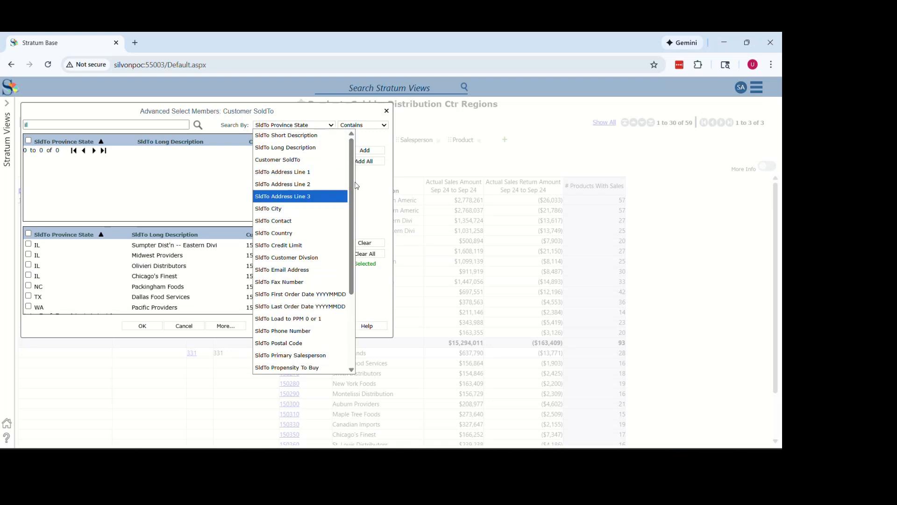
click(131, 108)
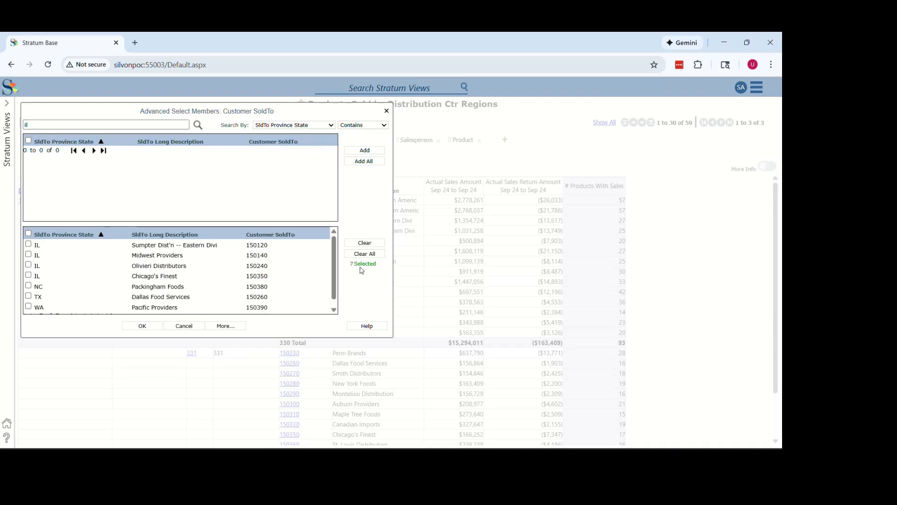
click(149, 326)
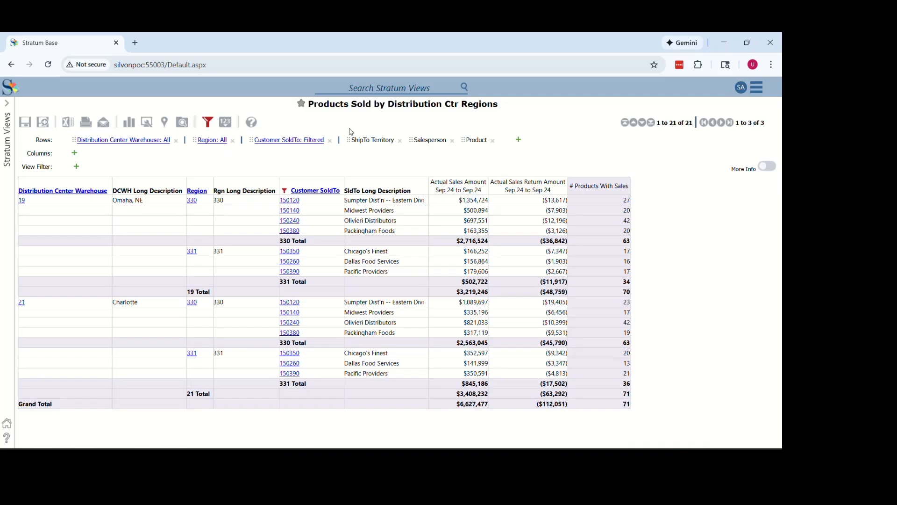
Step: Review the members in the Customer SoldTo filter from the view and the Filters window, leaving the selection as it is
mouse_move(283, 193)
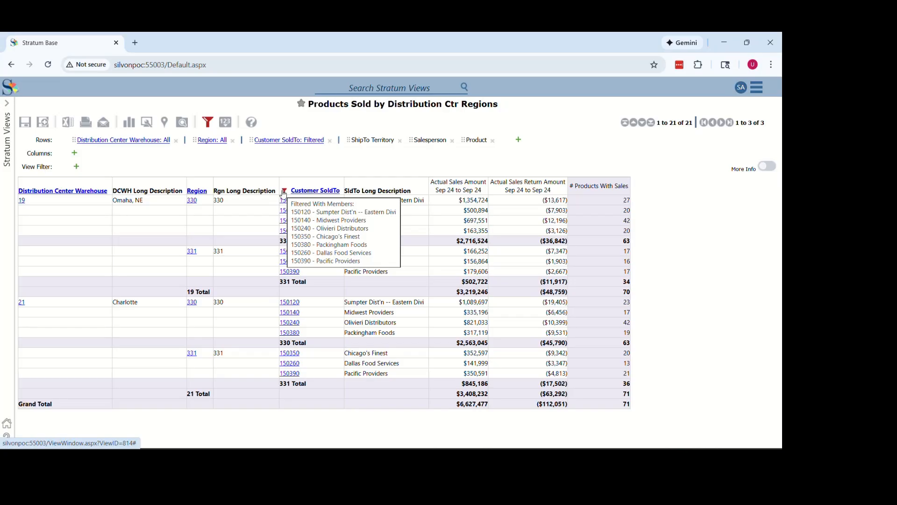
click(206, 125)
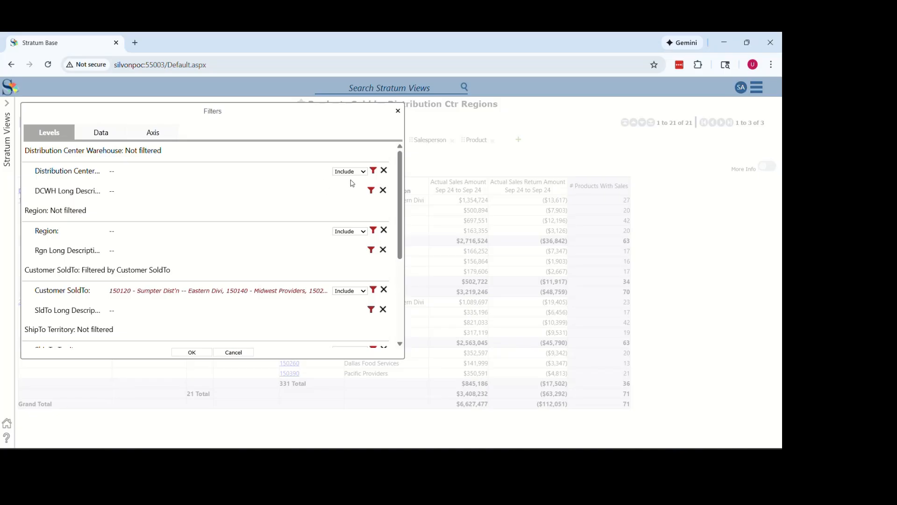
drag(401, 169, 394, 210)
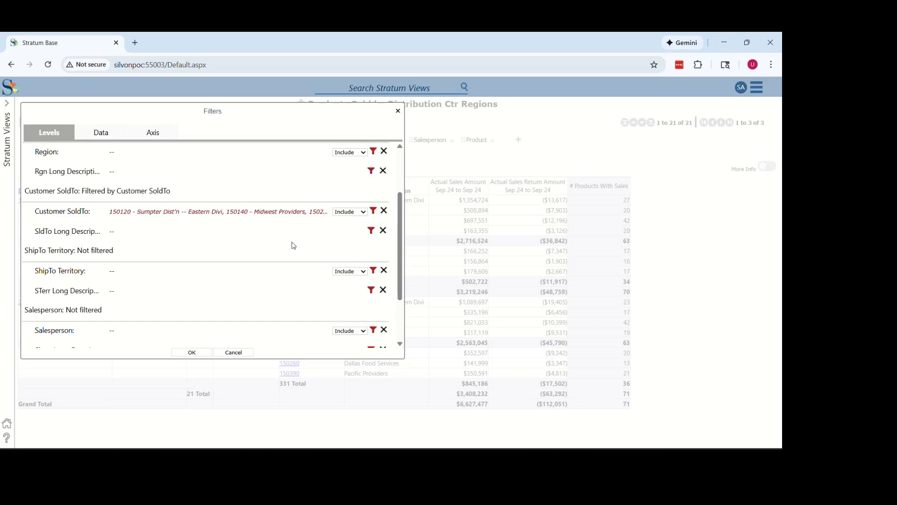
click(373, 211)
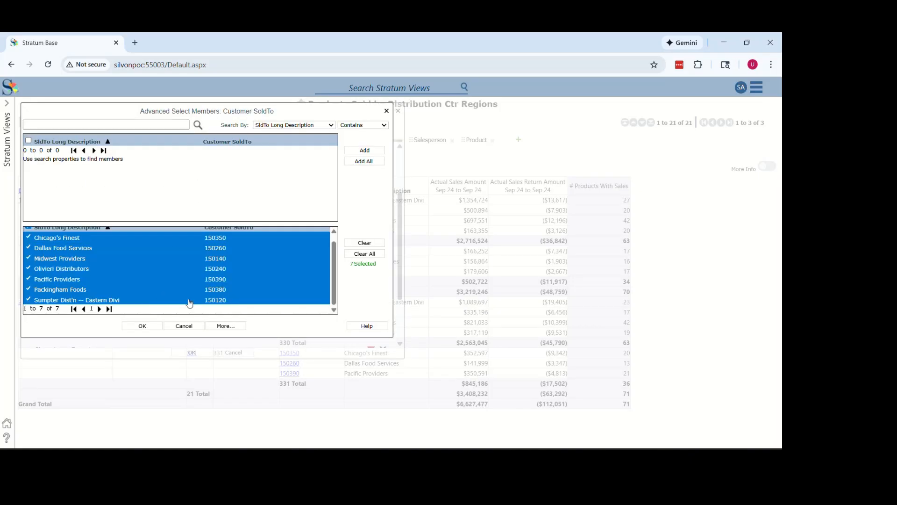
click(185, 326)
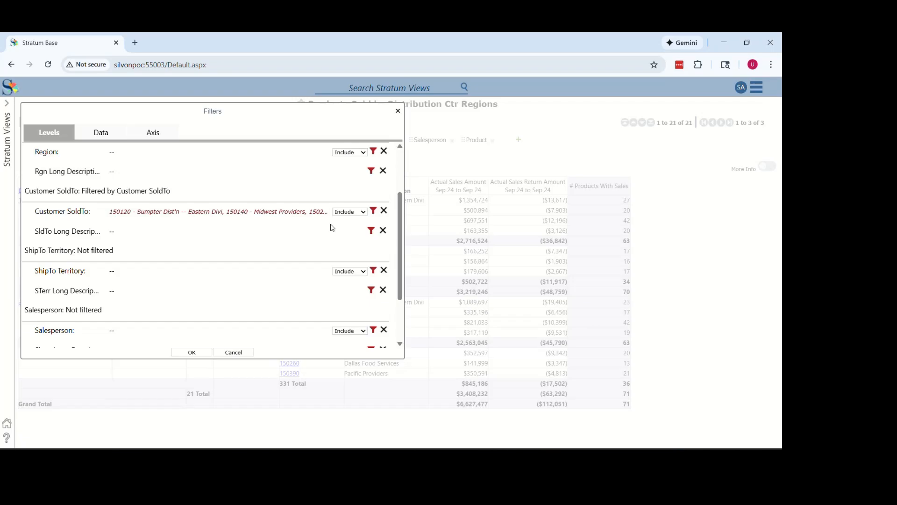
Step: Clear the Customer SoldTo filter, apply the change and look through the unfiltered customer rows
click(384, 211)
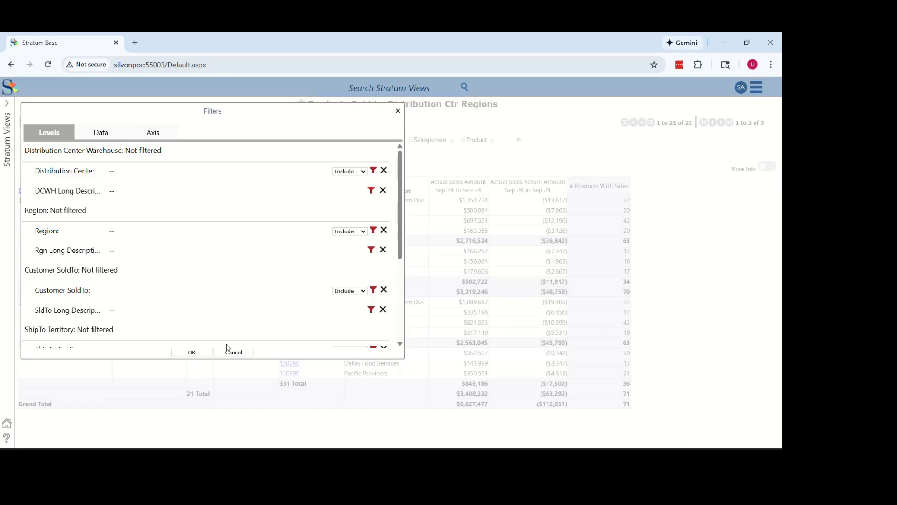
click(203, 353)
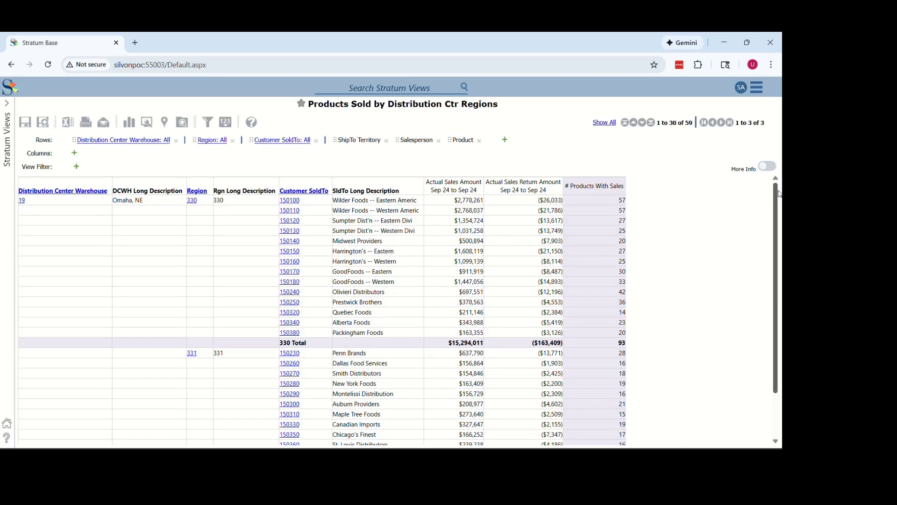
scroll(775, 224, down, 1)
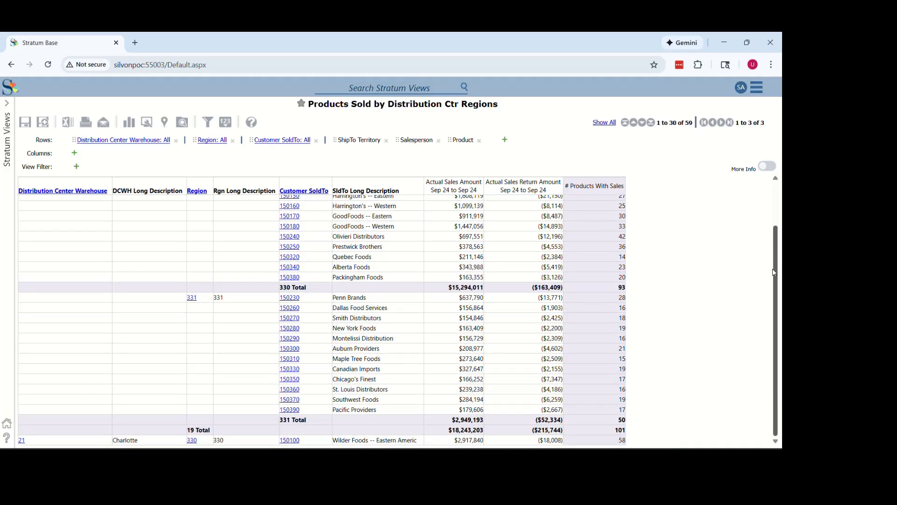
scroll(775, 275, up, 1)
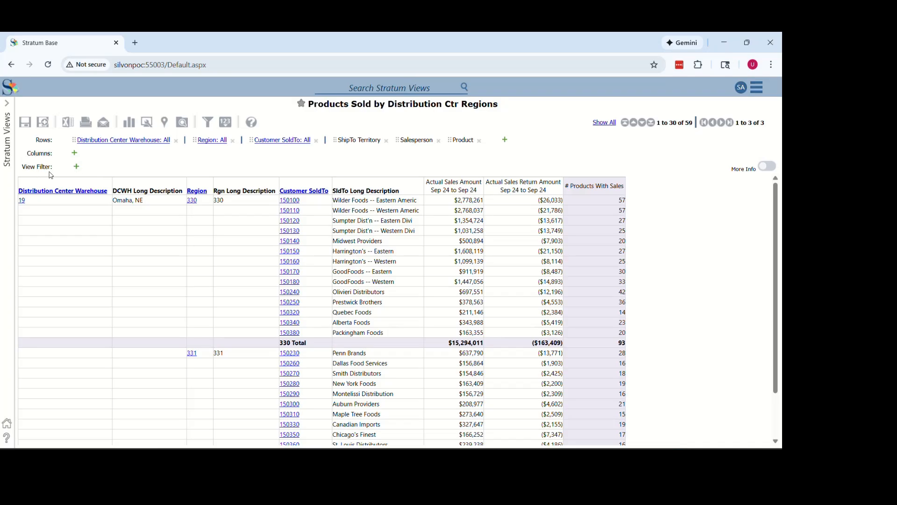
Step: Move Distribution Center Warehouse member 19 from the rows into the view filter
drag(86, 209, 70, 402)
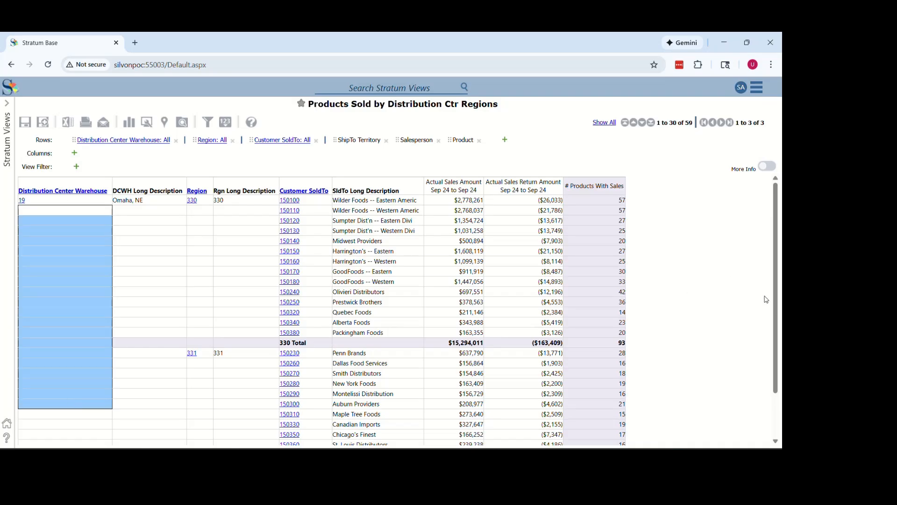
drag(775, 303, 774, 140)
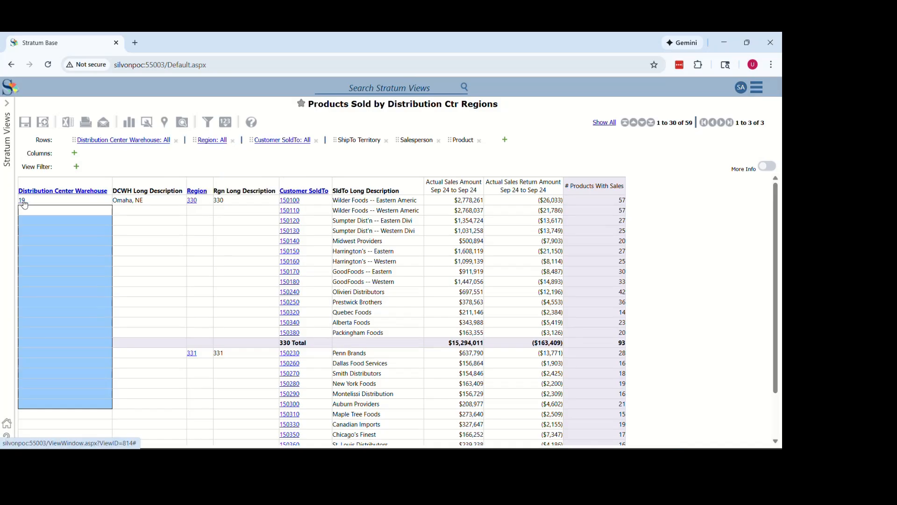
drag(24, 203, 52, 170)
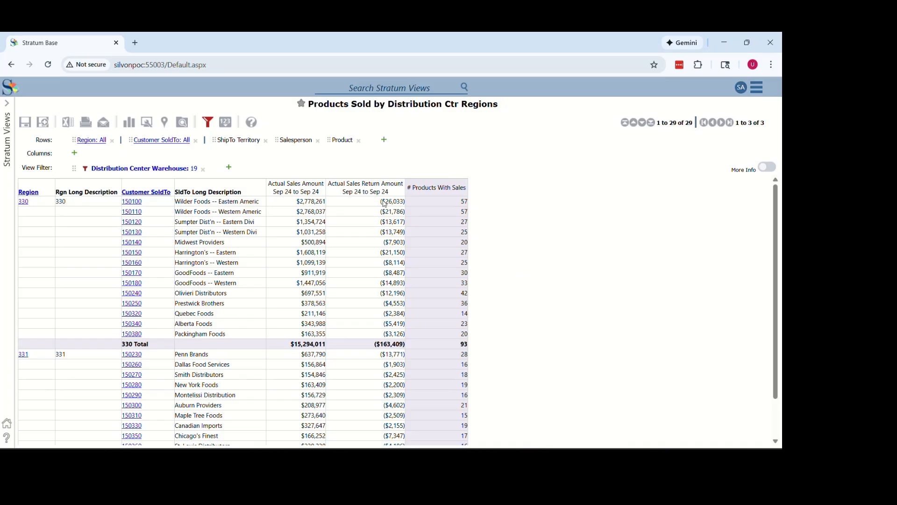
Step: Add member 21, Charlotte, to the Distribution Center Warehouse view filter alongside 19, Omaha, NE
click(85, 170)
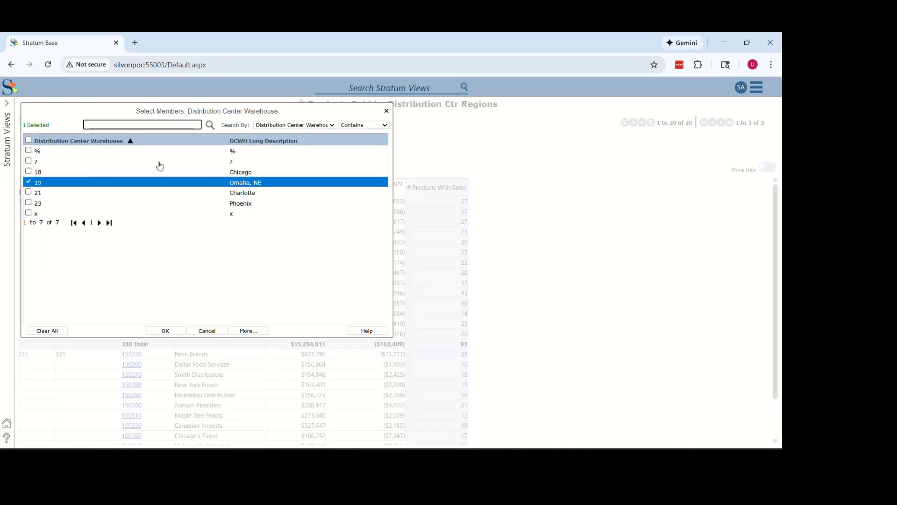
click(212, 194)
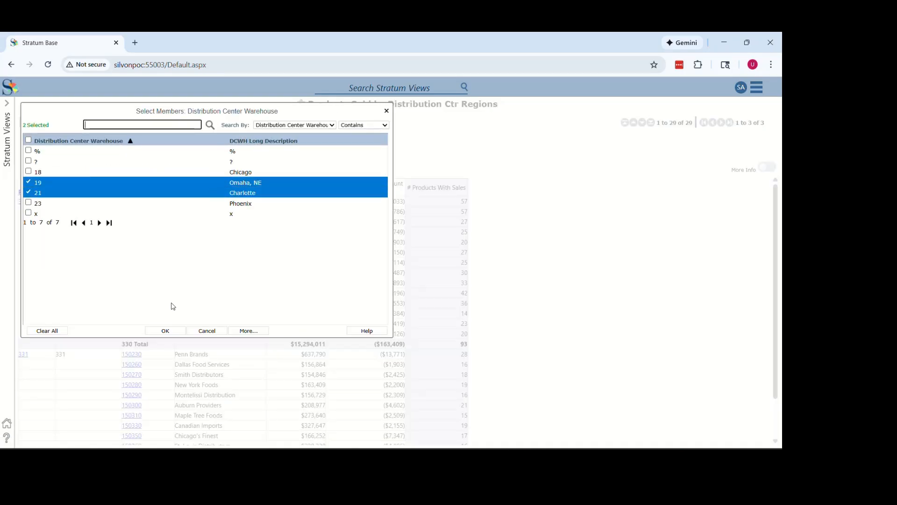
click(167, 331)
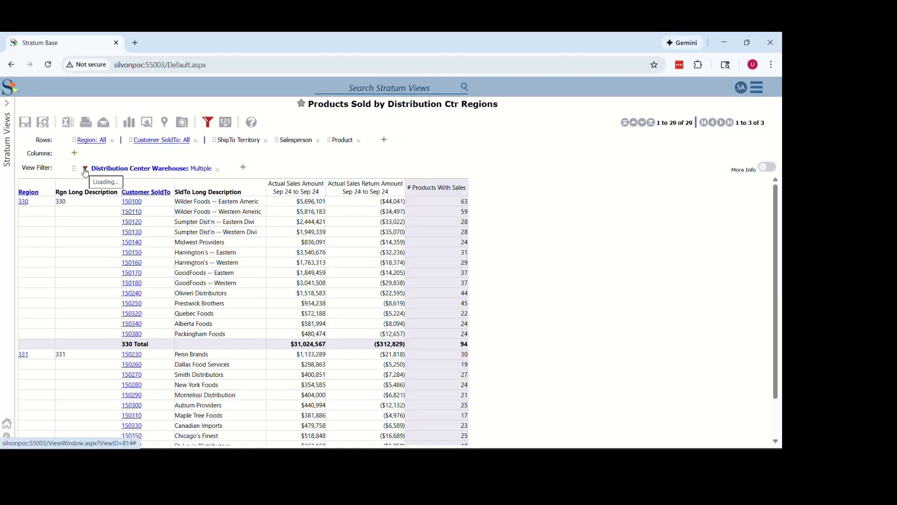
Step: Add the Division hierarchy to the view filter and limit it to member F, Foodservice Division
click(244, 169)
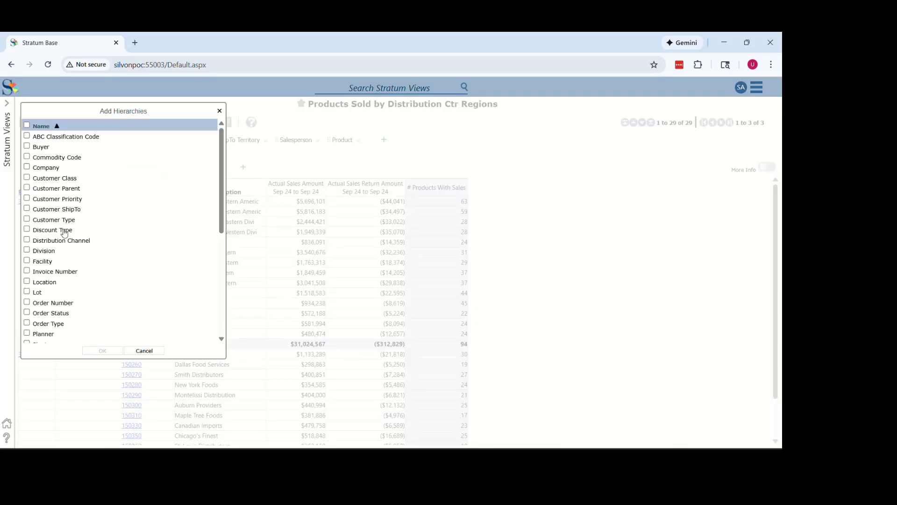
click(60, 261)
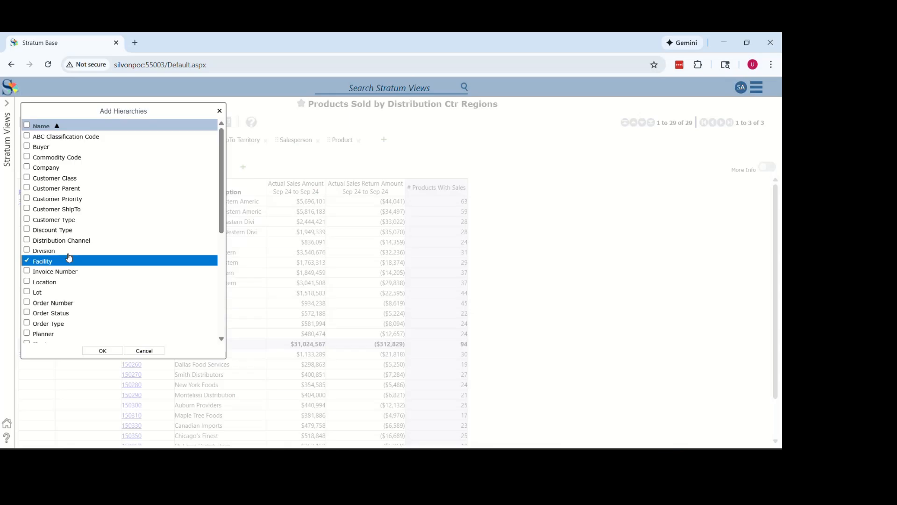
click(111, 354)
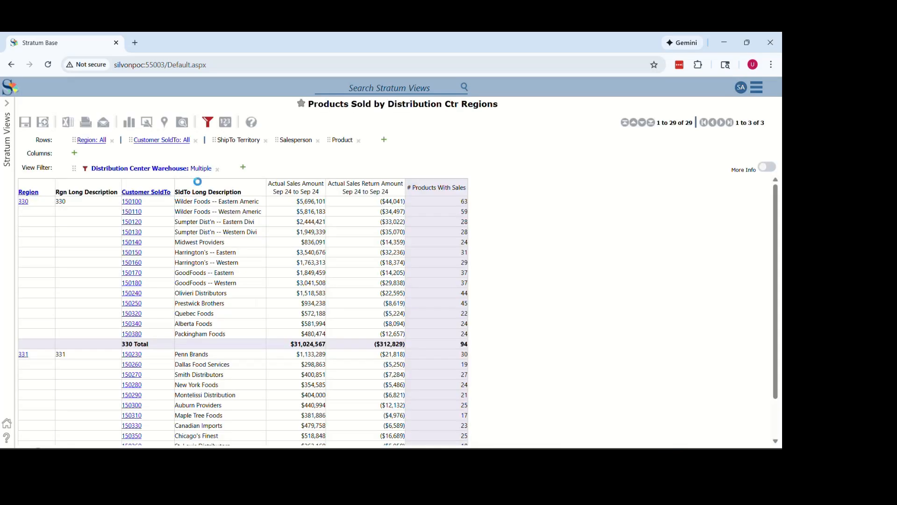
right_click(184, 168)
mouse_move(229, 256)
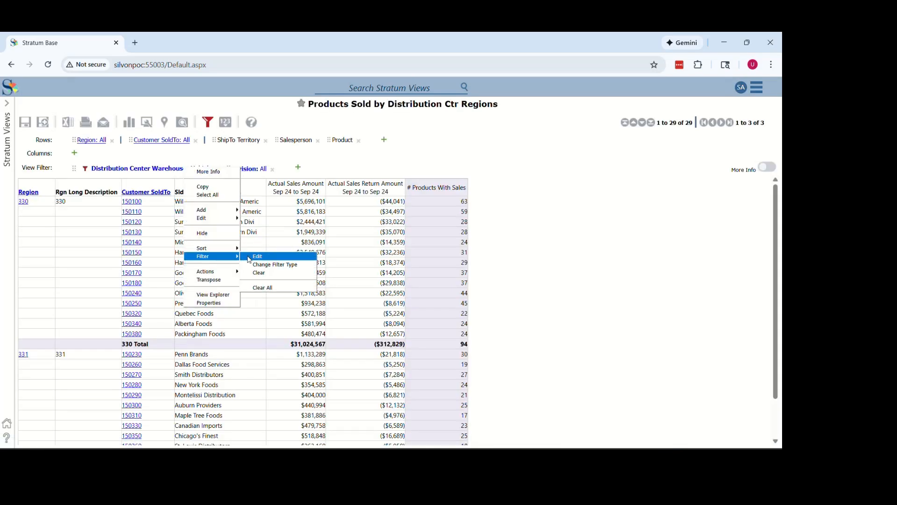
click(256, 256)
click(198, 174)
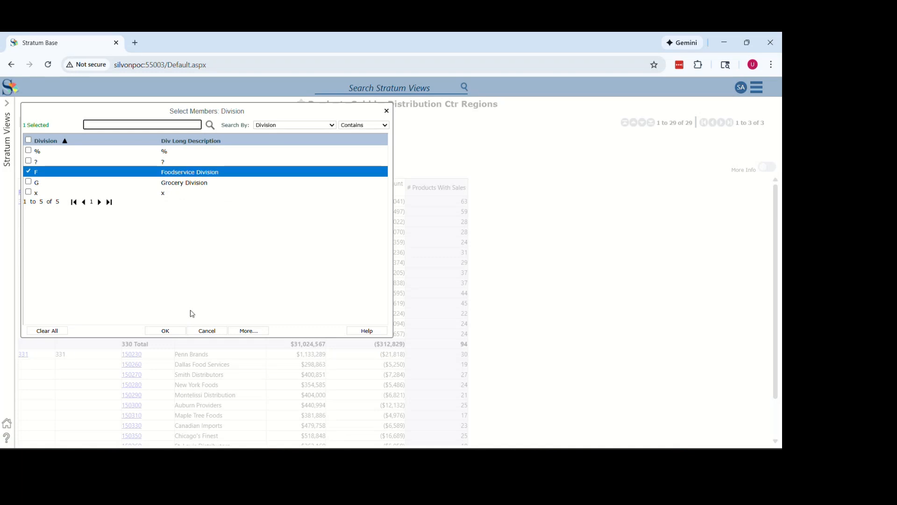
click(166, 330)
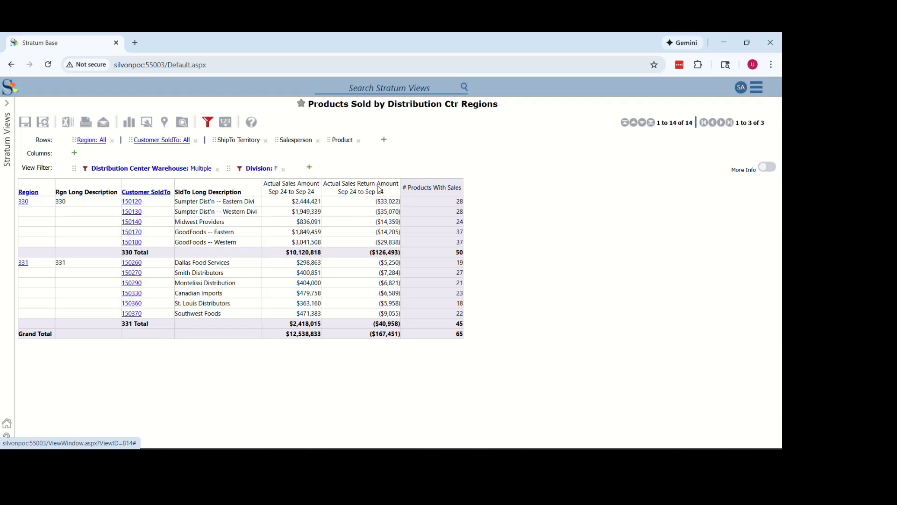
Step: Clear the Distribution Center Warehouse and Division level filters in the Filters window and apply the change
click(207, 122)
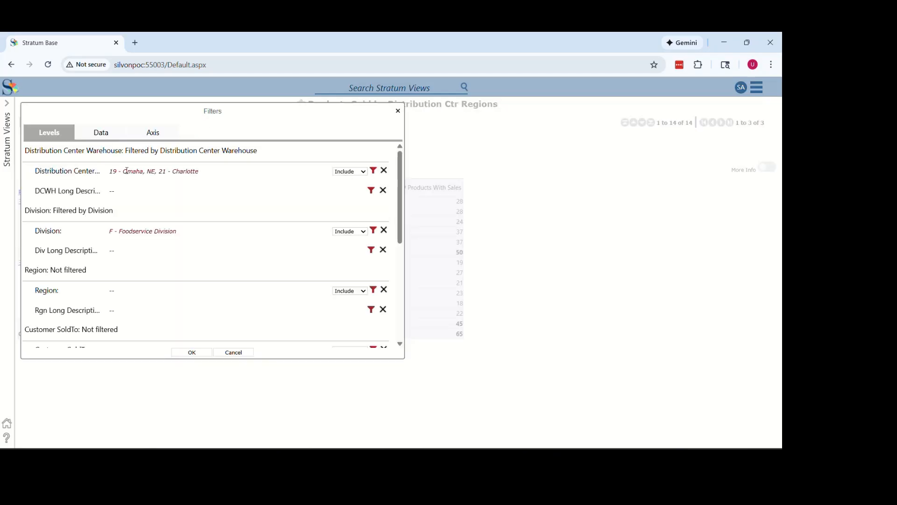
click(384, 171)
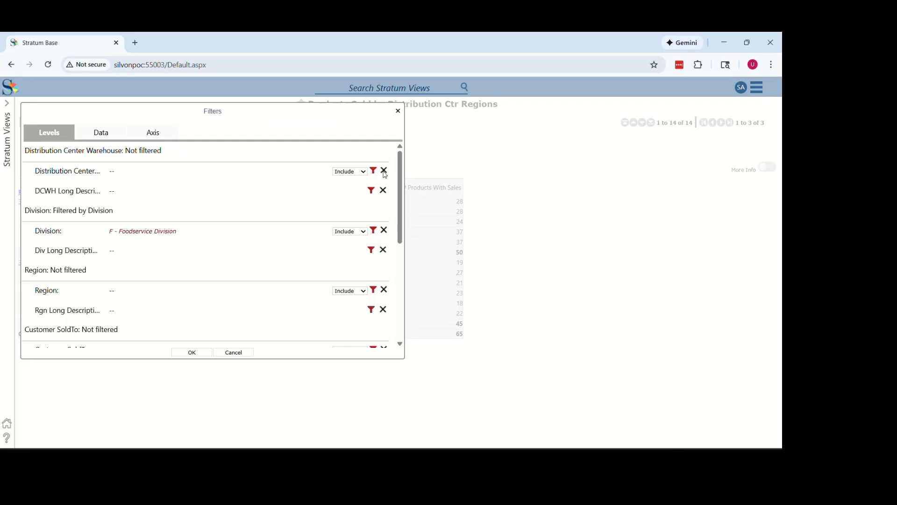
click(384, 229)
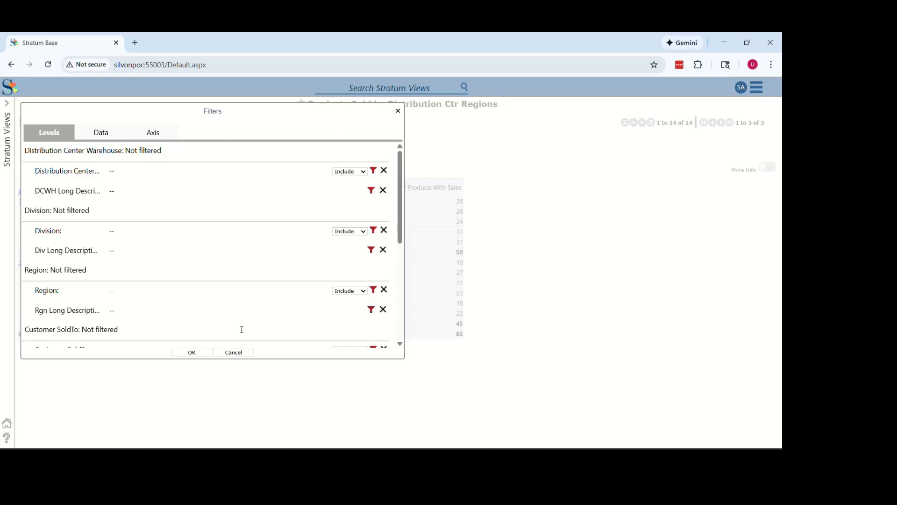
click(189, 352)
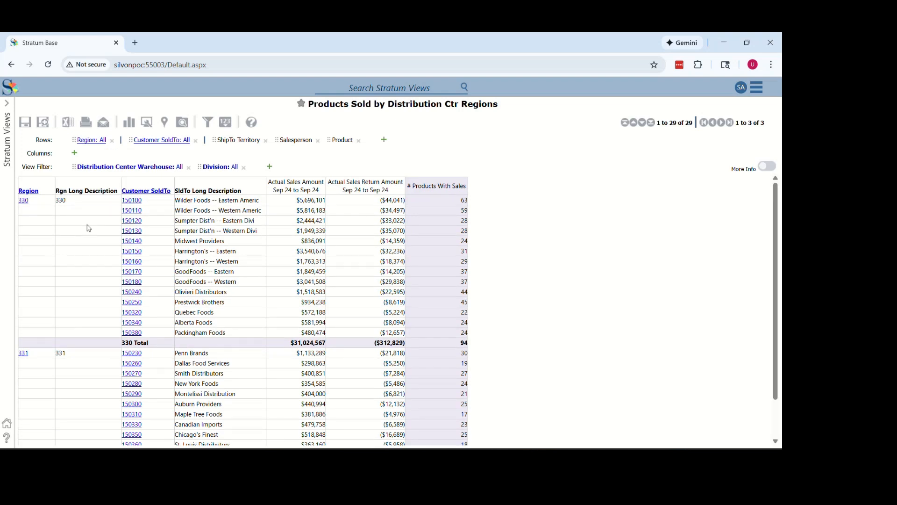
Step: Check which user lists are available for the Customer SoldTo filter using the User List method, leaving the filter unset
right_click(162, 192)
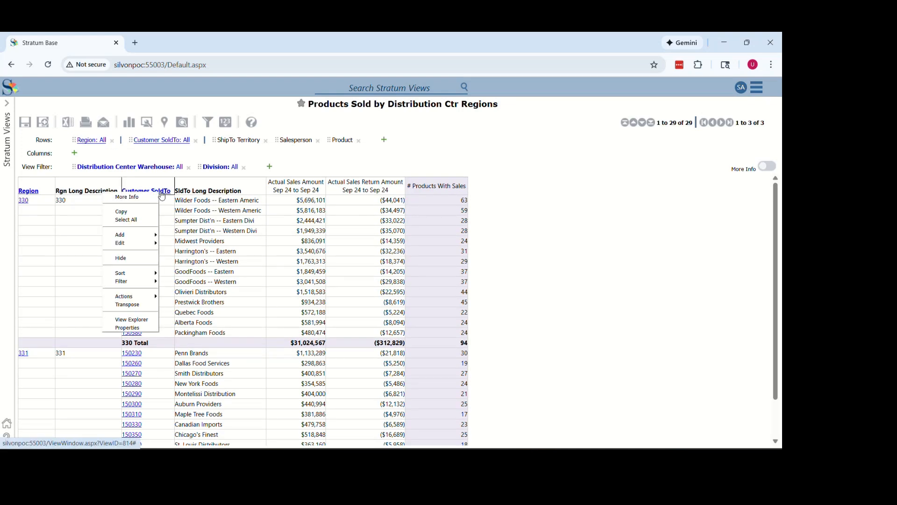
mouse_move(157, 280)
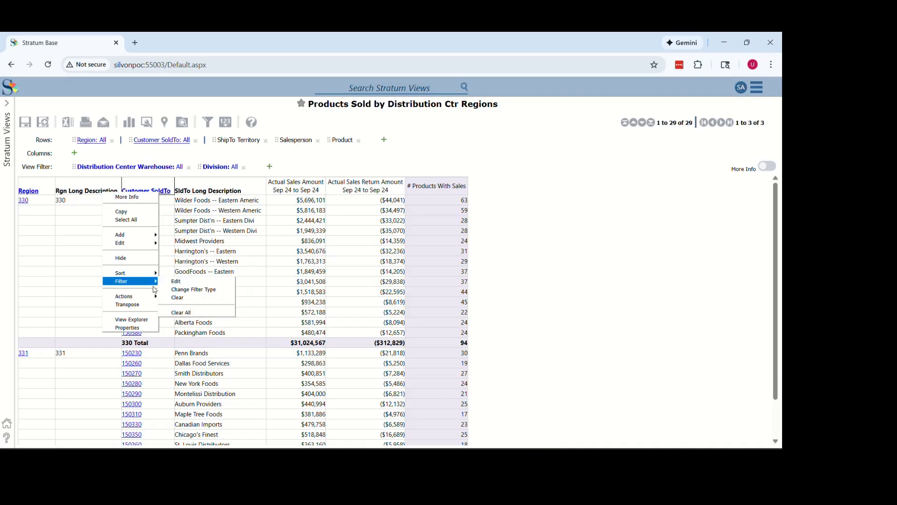
click(183, 288)
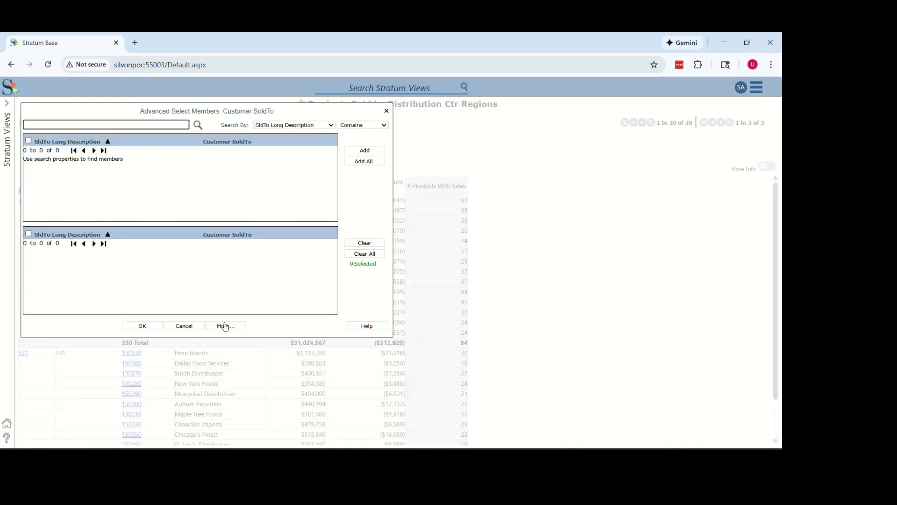
click(241, 330)
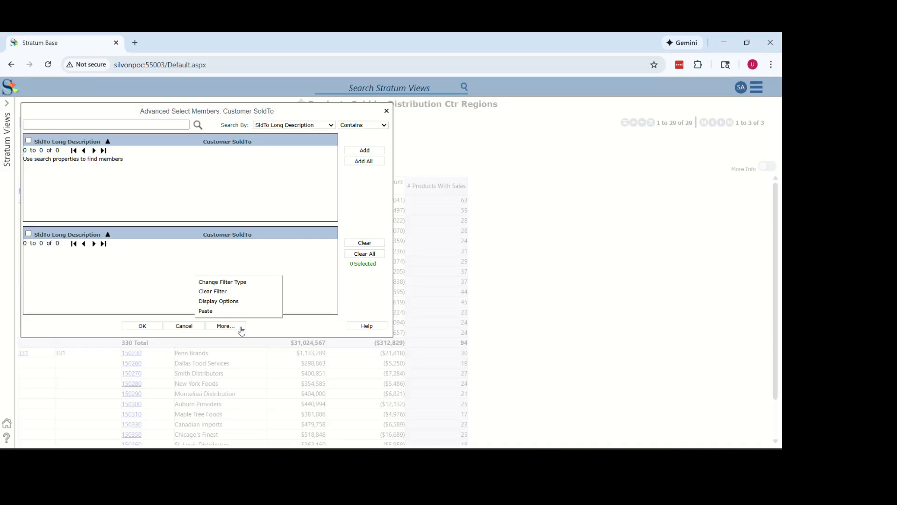
click(249, 283)
click(75, 152)
click(70, 163)
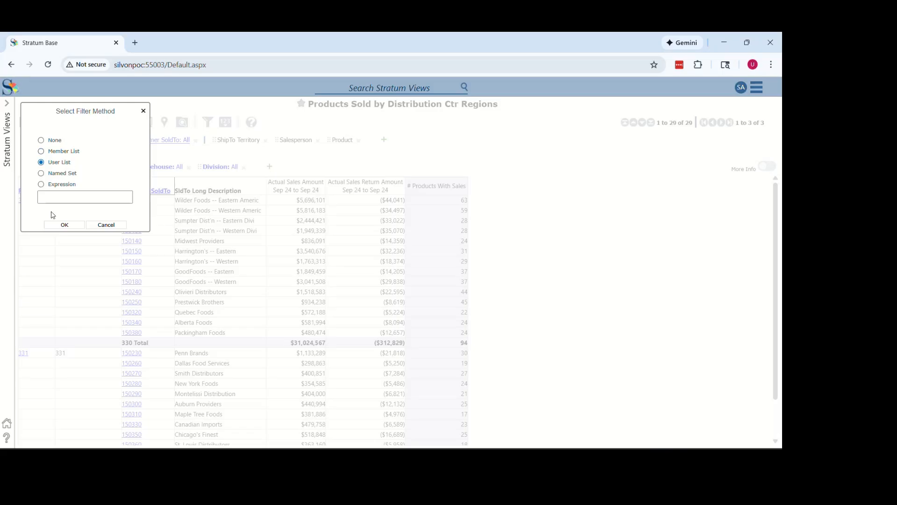
click(54, 226)
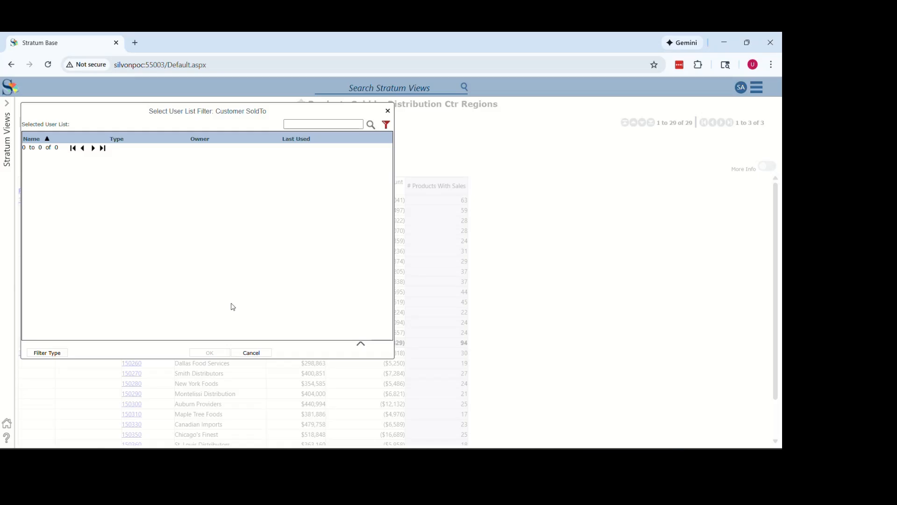
click(251, 353)
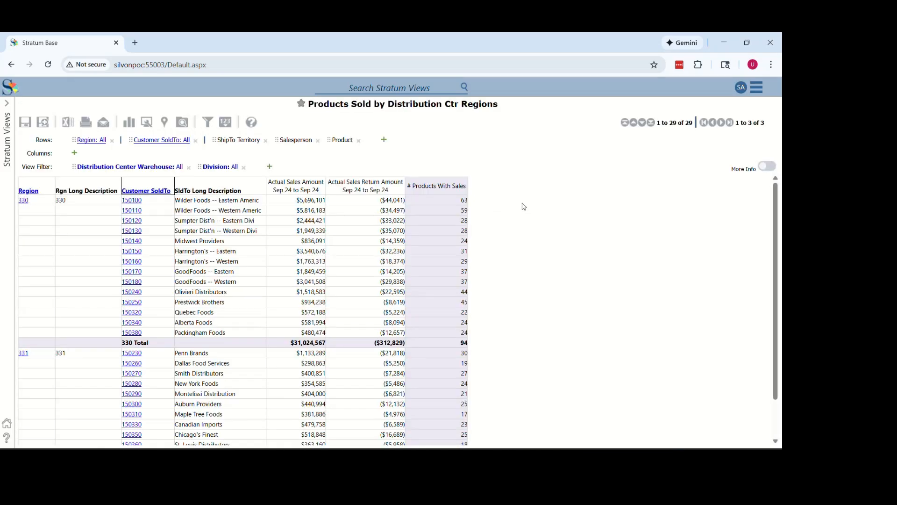
Step: Open user list management and start a new user list named Illinois Customers, leaving its description empty
click(758, 89)
mouse_move(737, 161)
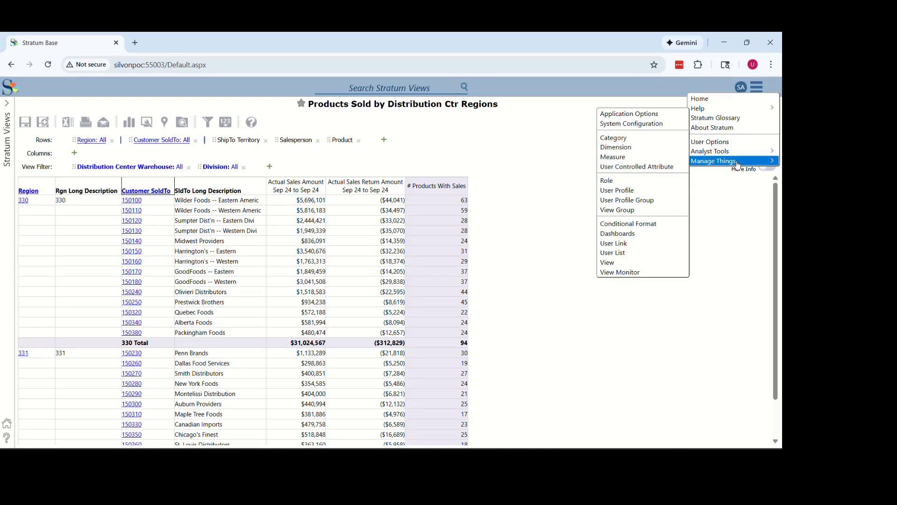
click(611, 254)
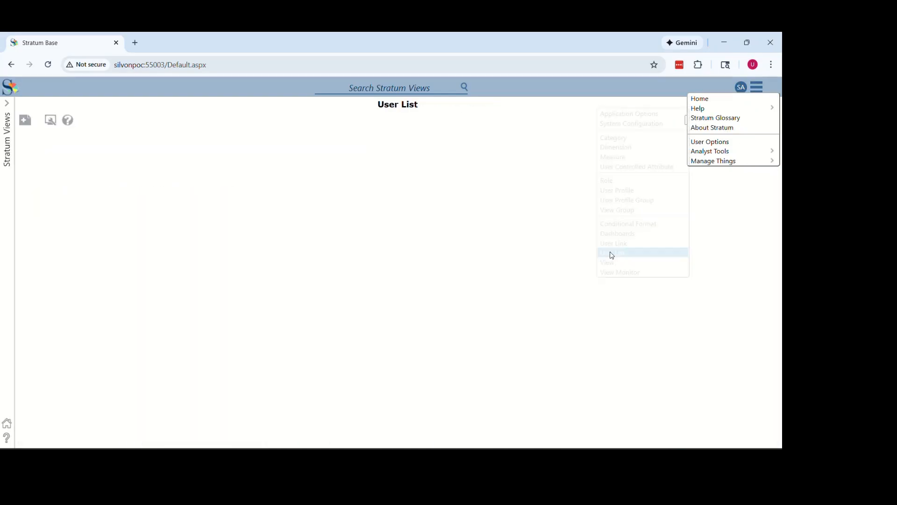
click(25, 120)
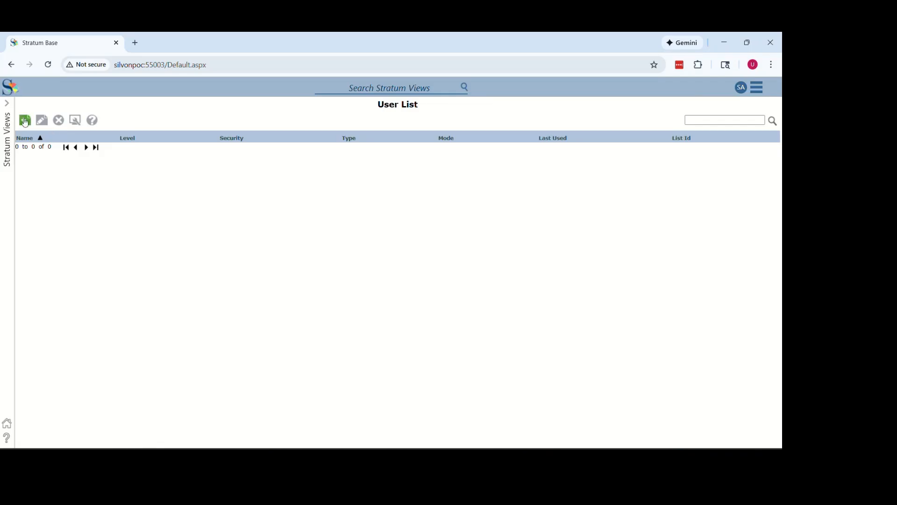
click(97, 145)
text(Customer List)
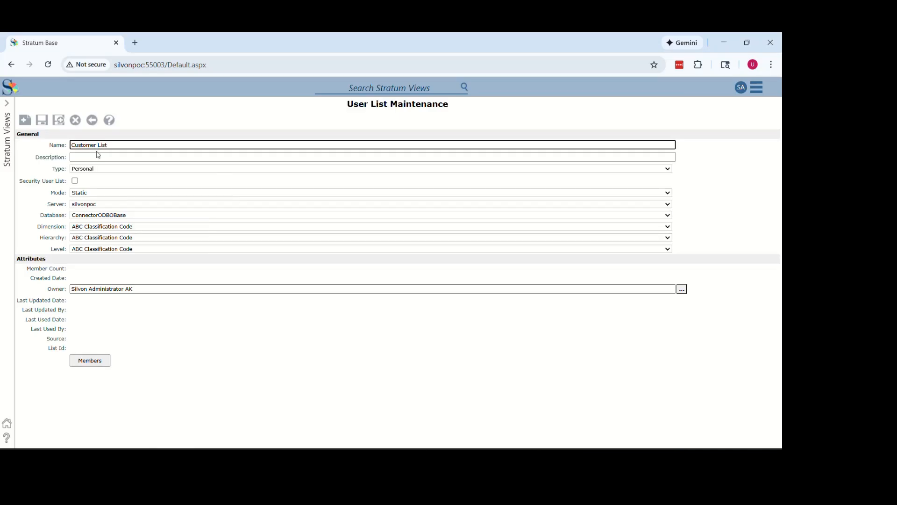
key(ctrl+a)
text(Illinois Custome)
click(88, 158)
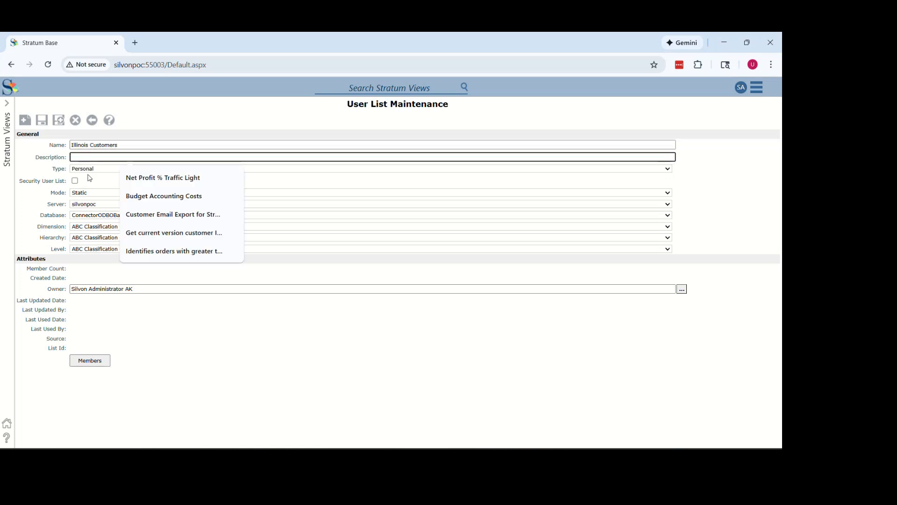
Step: Set the Illinois Customers list to type Global, mode Static and dimension Customer SoldTo
click(93, 169)
click(96, 178)
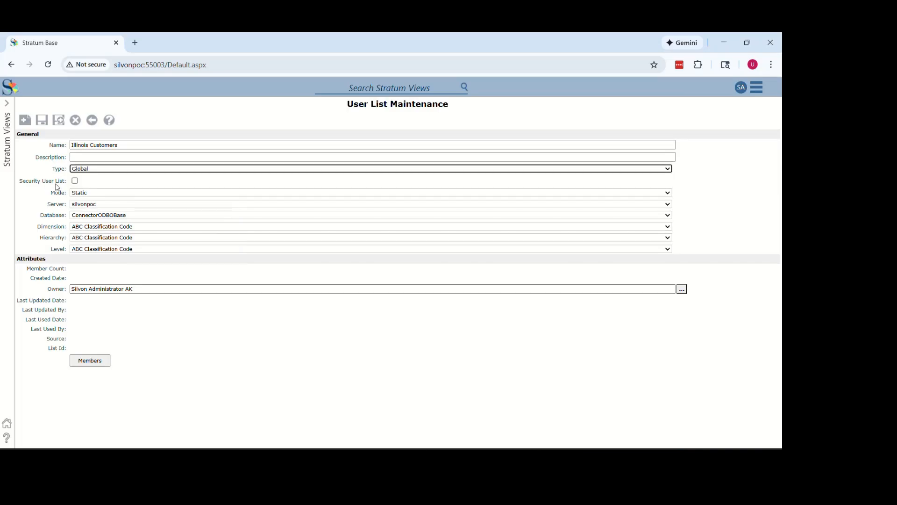
click(95, 196)
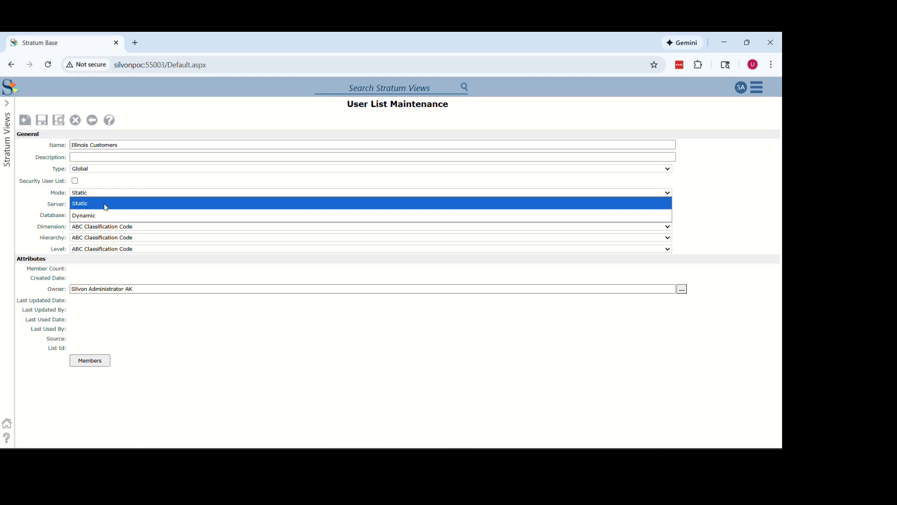
click(105, 204)
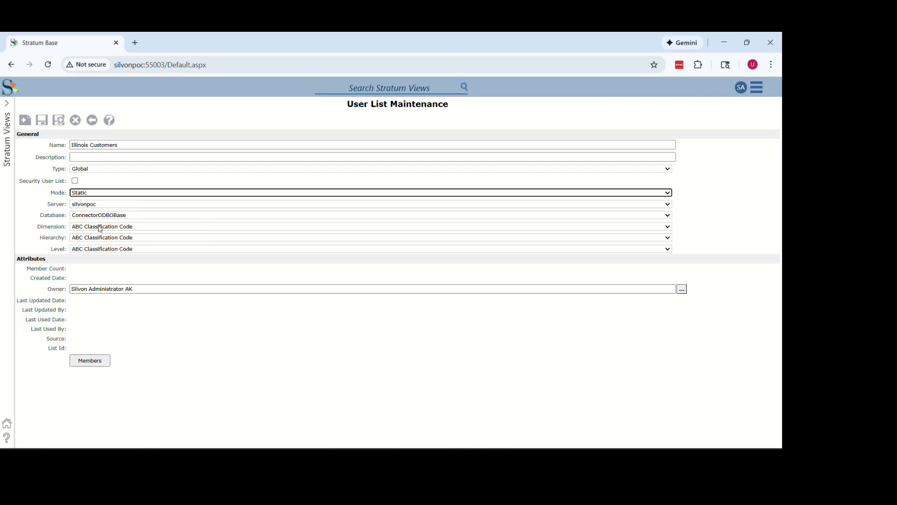
click(99, 226)
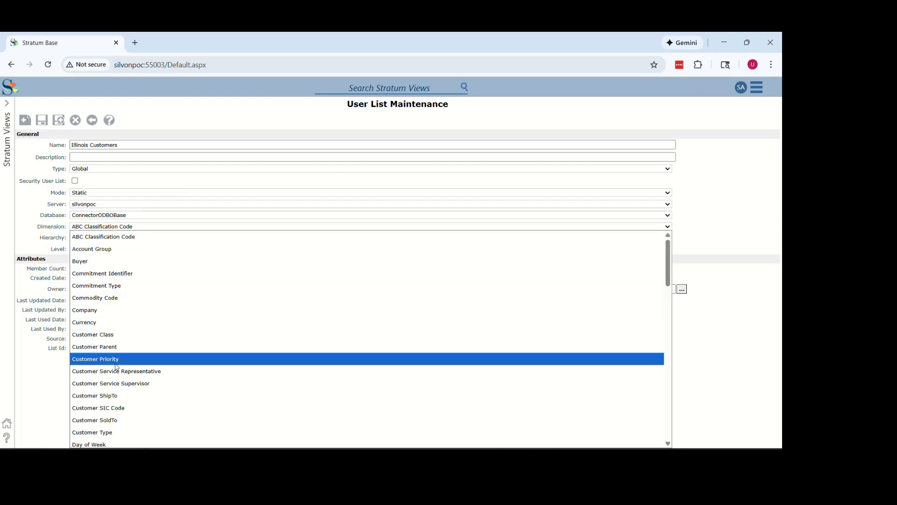
click(119, 420)
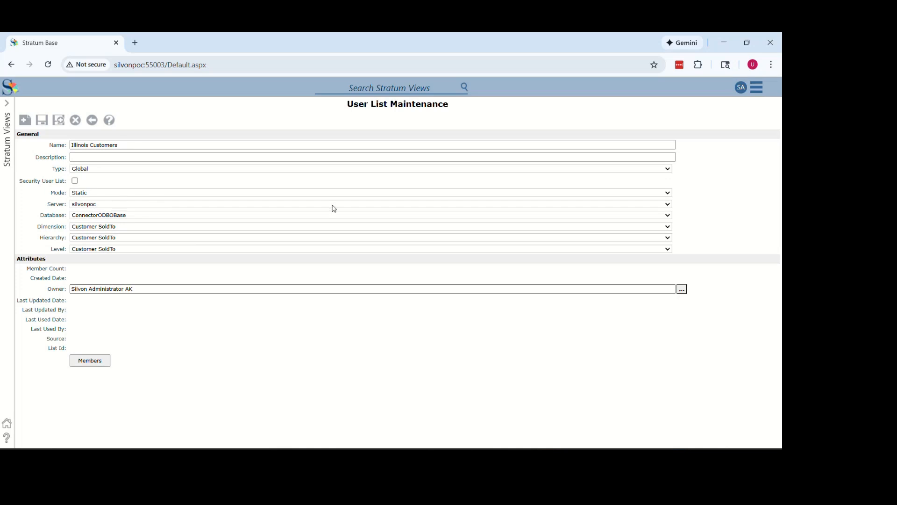
Step: Search the list's selectable members for customers whose SldTo Province State contains "il"
click(89, 363)
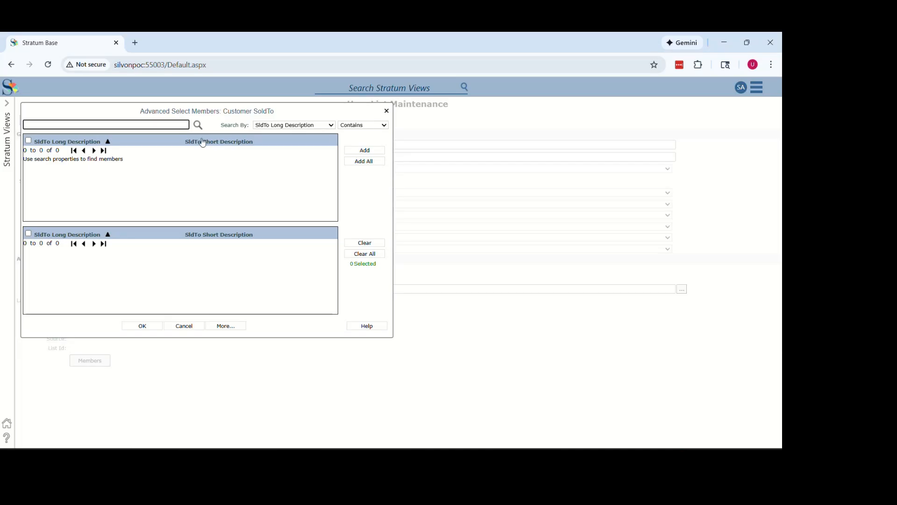
click(294, 125)
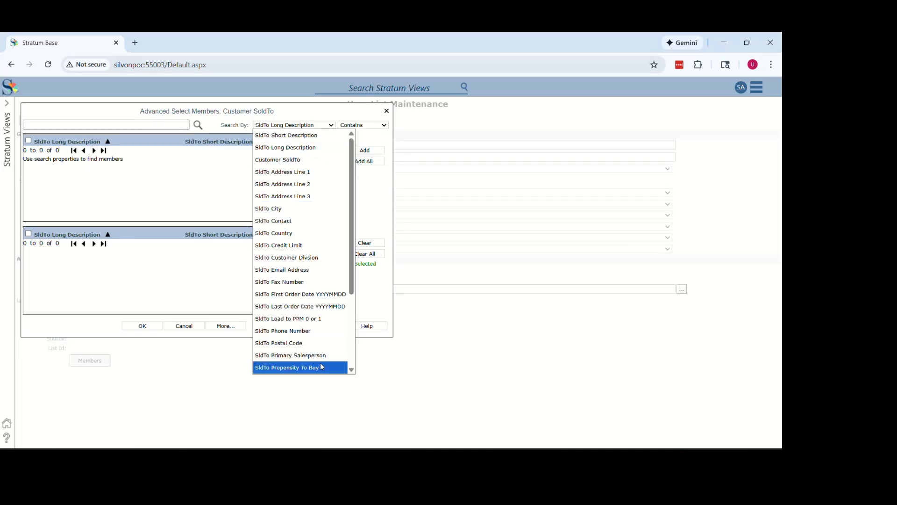
scroll(353, 351, down, 3)
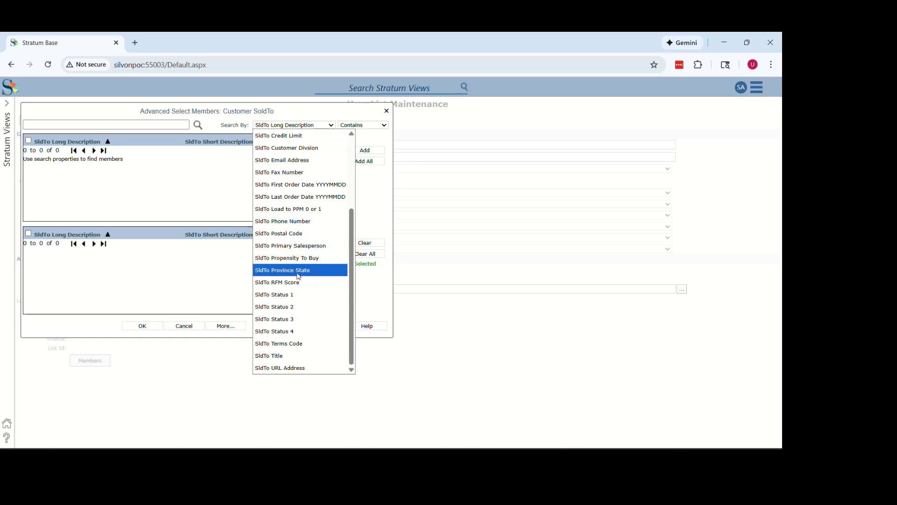
click(282, 268)
click(163, 127)
text(il)
click(195, 131)
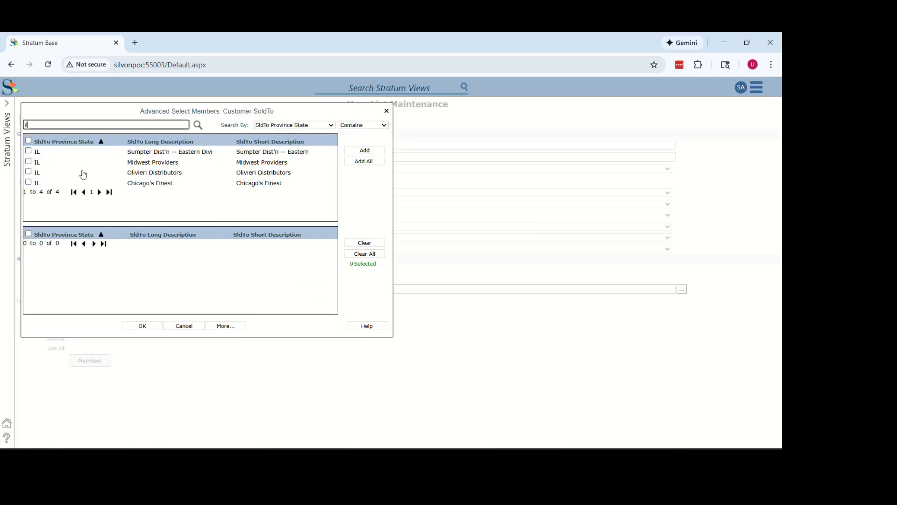
Step: Add all found IL customers as members, save the Illinois Customers list and return to the user list overview
click(29, 140)
click(377, 150)
click(142, 326)
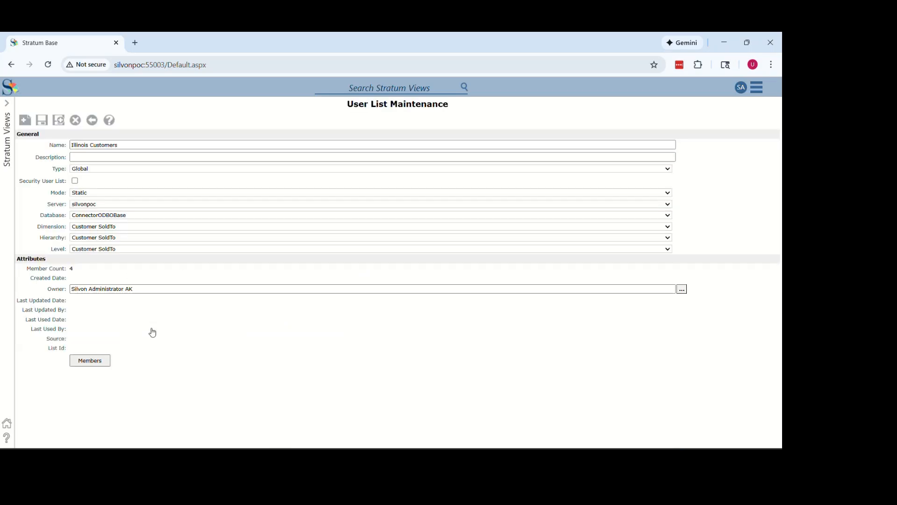
click(39, 122)
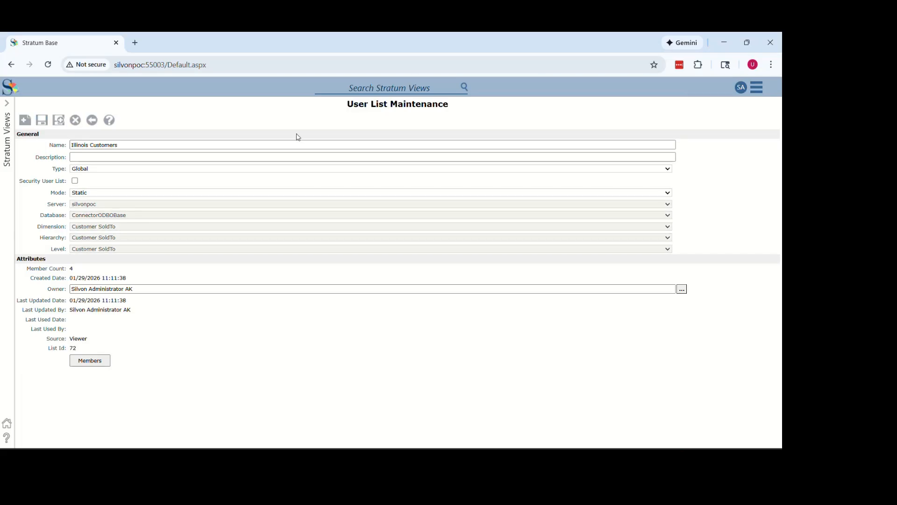
click(92, 122)
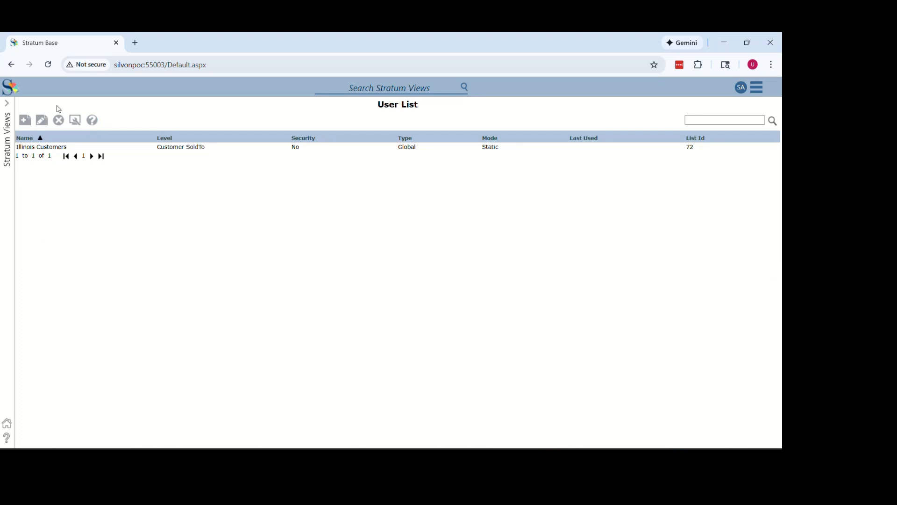
Step: Return to the home page and reopen the recently used Products Sold by Distribution Ctr Regions view, collapsing the view list
click(757, 89)
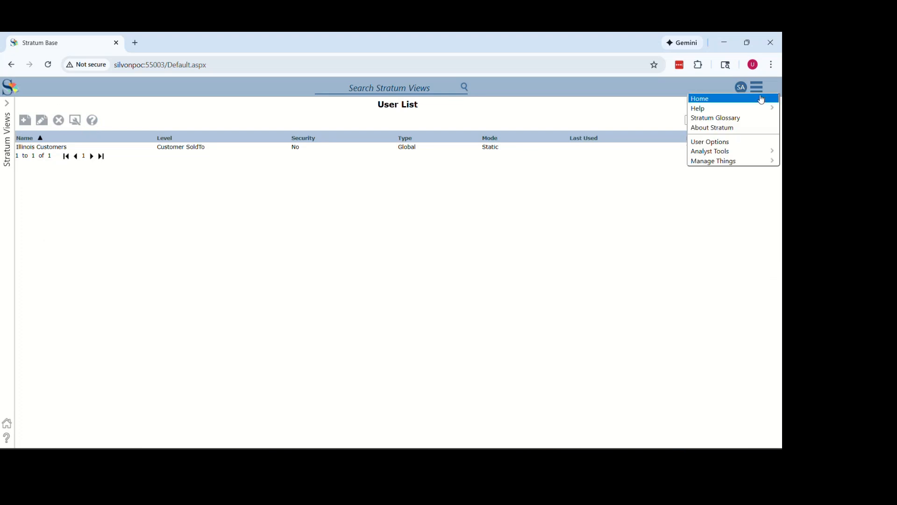
click(754, 98)
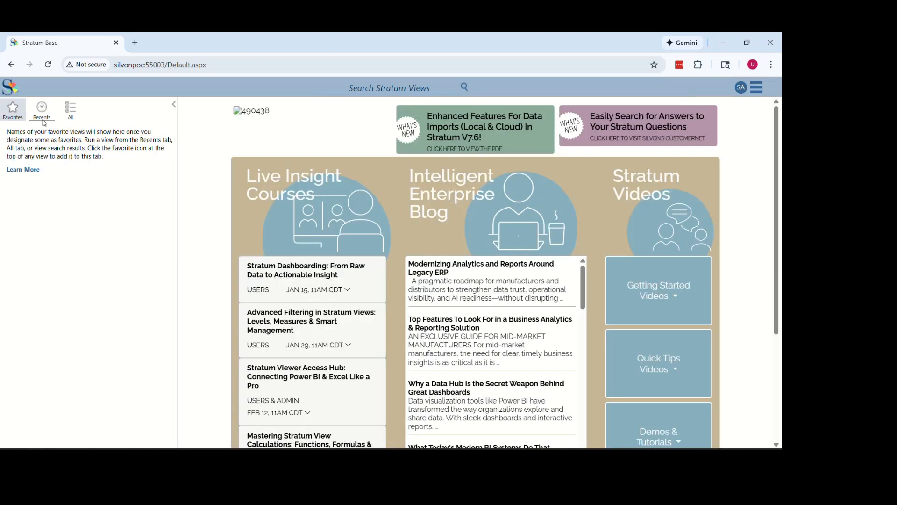
click(41, 111)
click(41, 136)
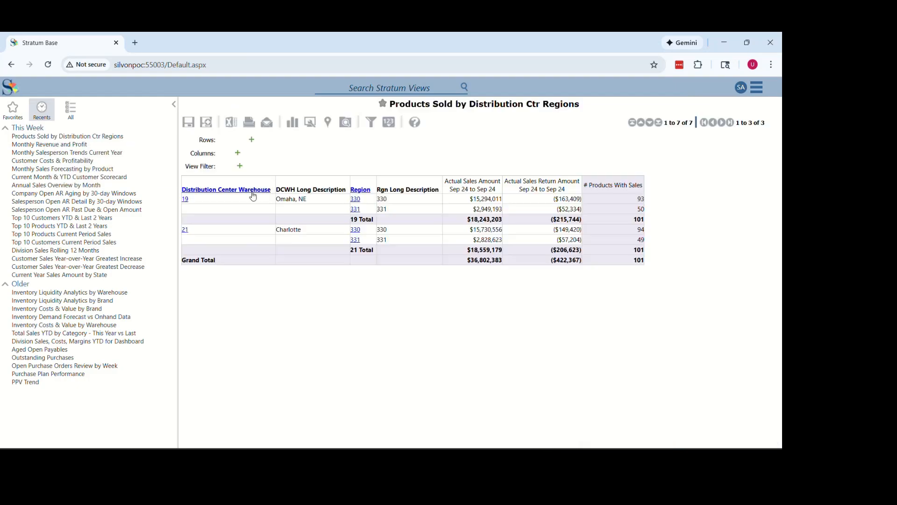
click(174, 104)
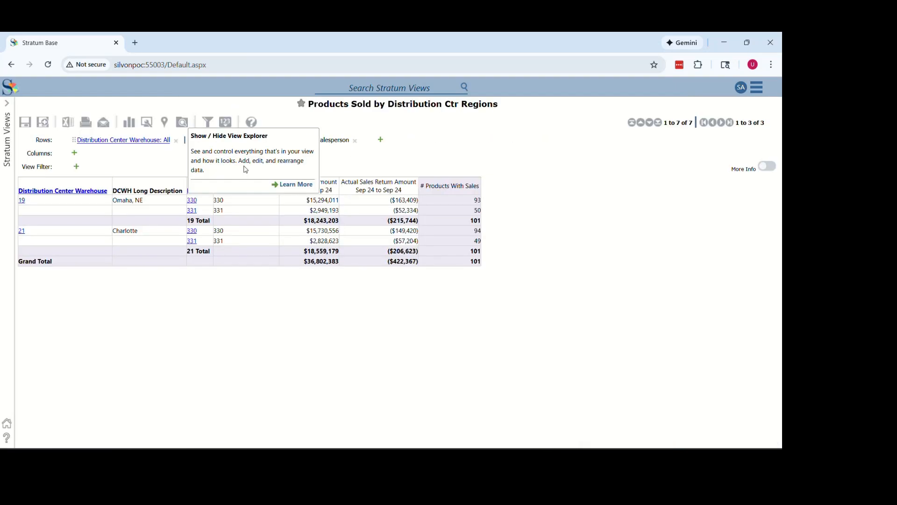
Step: Add the Customer SoldTo hierarchy to the rows of the view
click(381, 140)
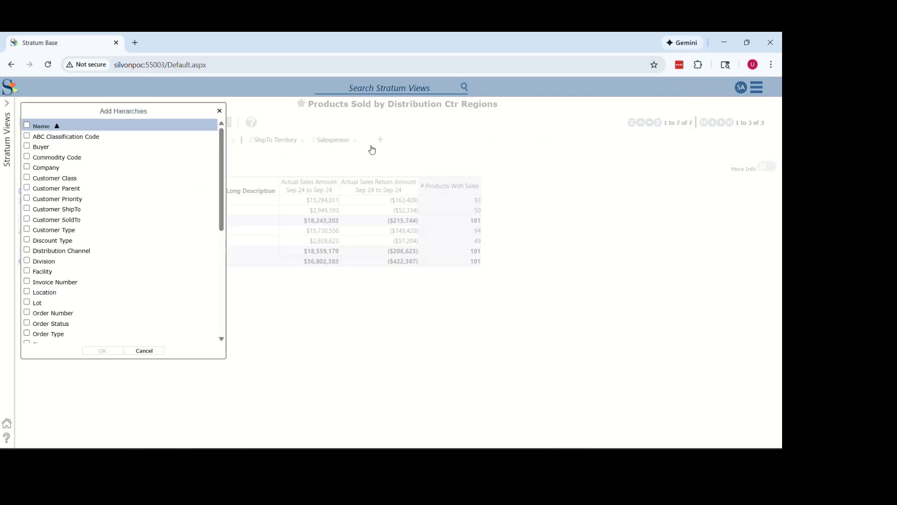
click(74, 219)
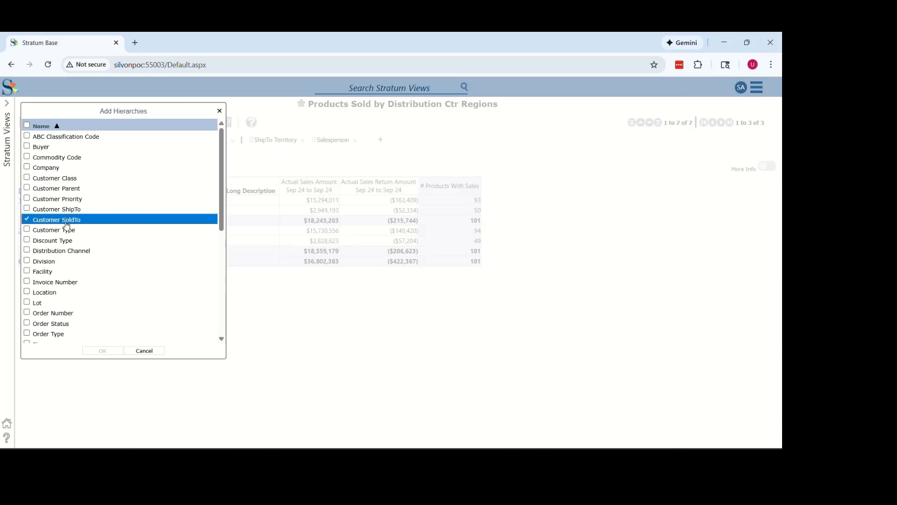
click(103, 351)
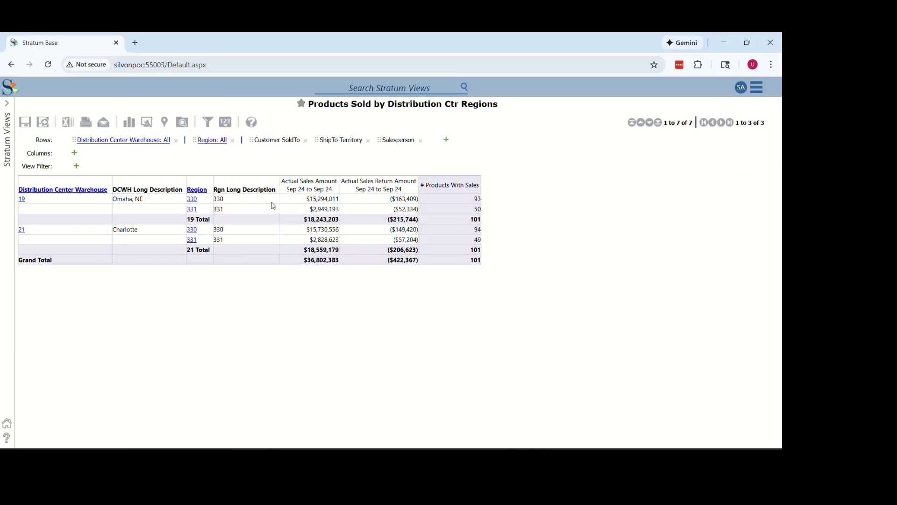
drag(289, 139, 47, 144)
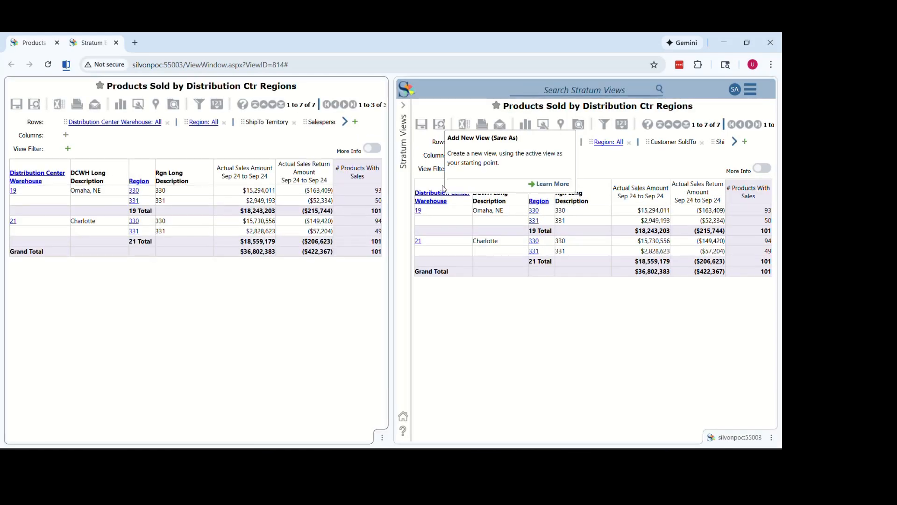
click(382, 437)
click(349, 401)
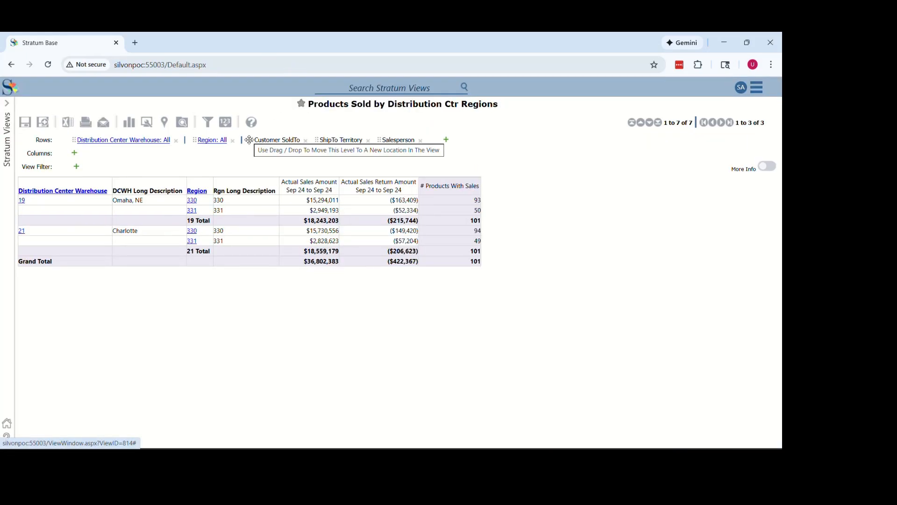
Step: Move Customer SoldTo to the start of the rows and filter it by the Illinois Customers user list
drag(289, 139, 49, 141)
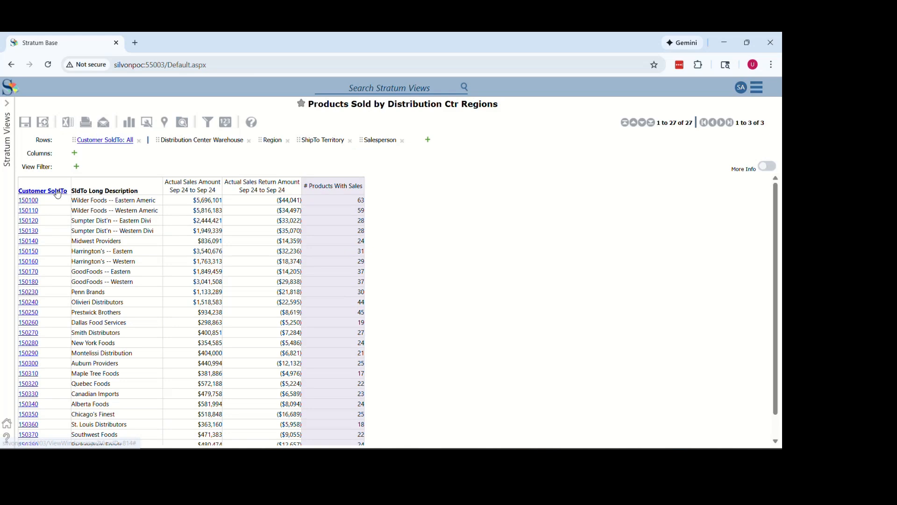
right_click(19, 190)
mouse_move(54, 282)
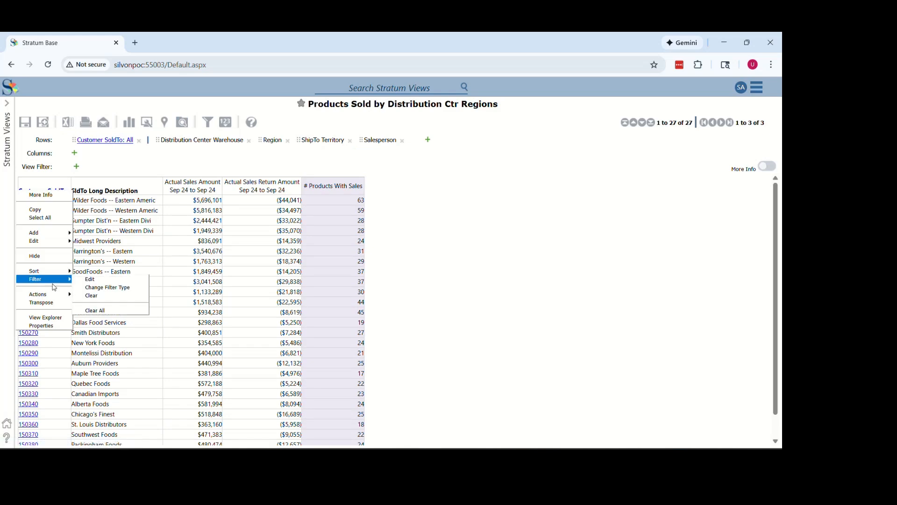
click(88, 279)
click(234, 325)
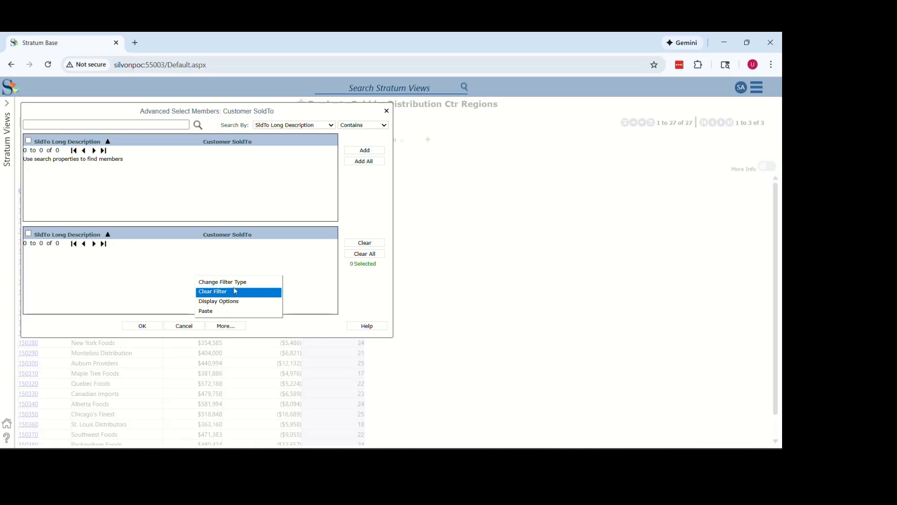
click(238, 283)
click(58, 162)
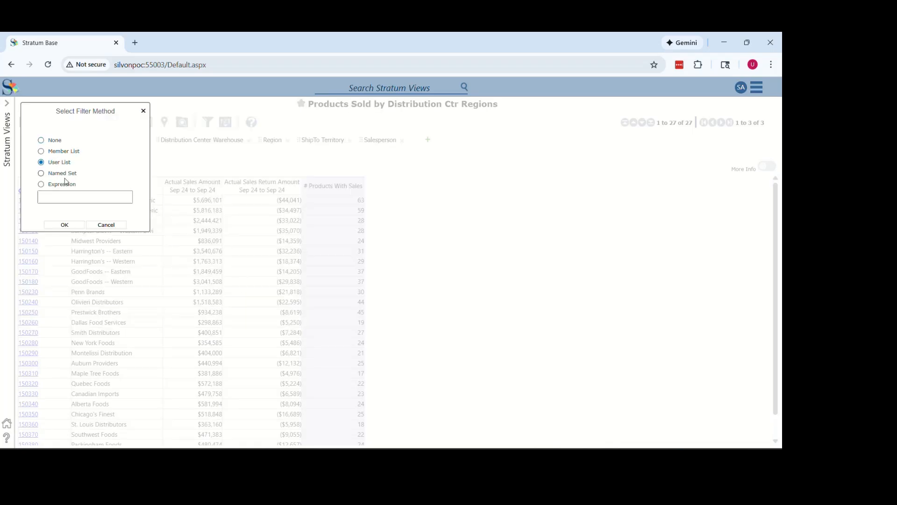
click(66, 224)
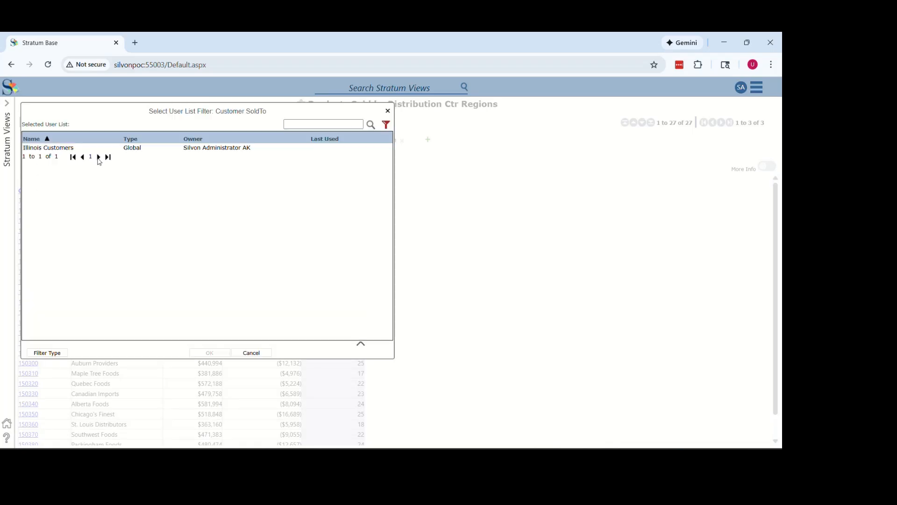
click(55, 148)
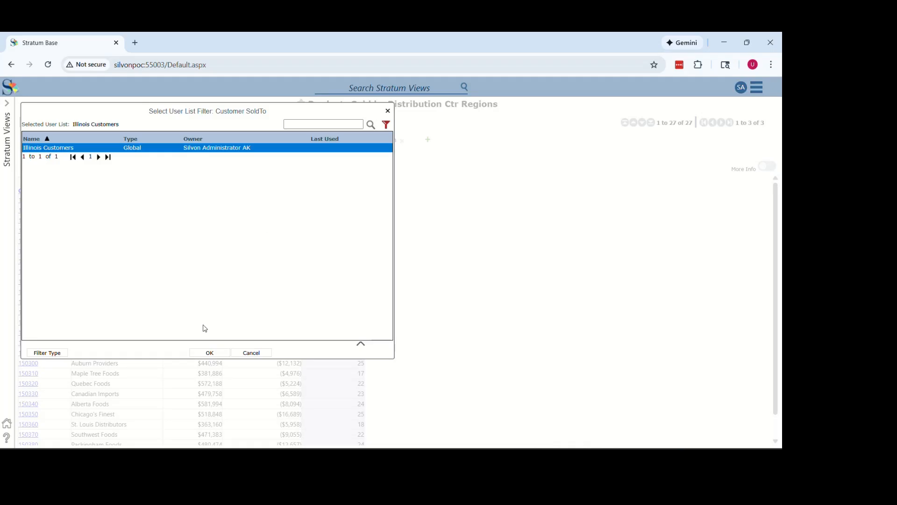
click(206, 352)
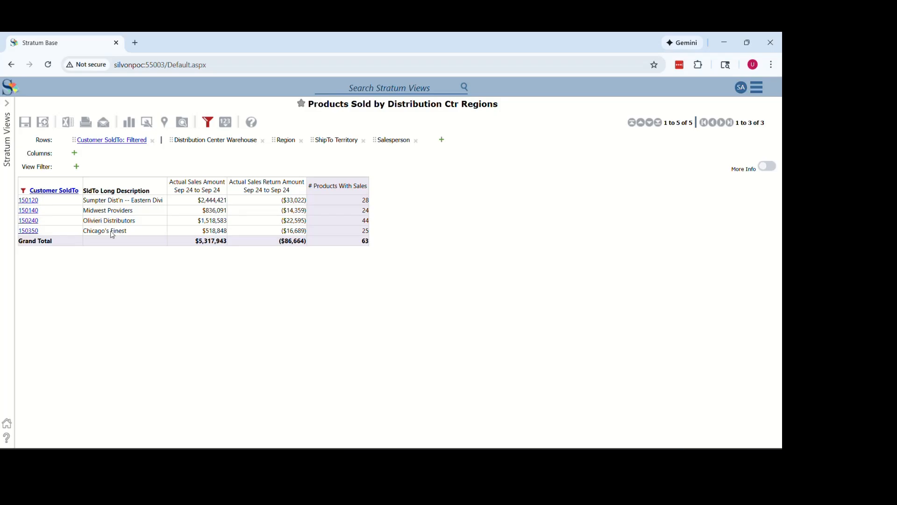
Step: Check which user list the Customer SoldTo filter uses, leaving the filter settings without saving
click(23, 191)
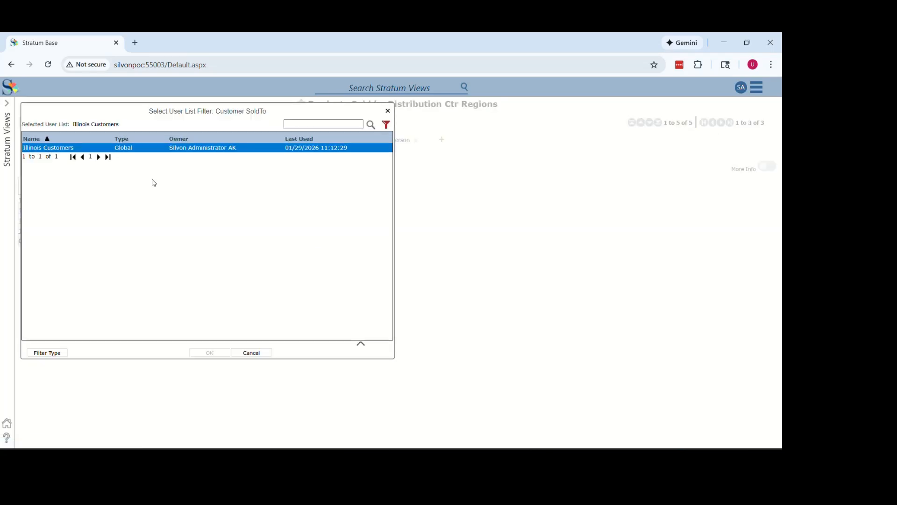
click(262, 353)
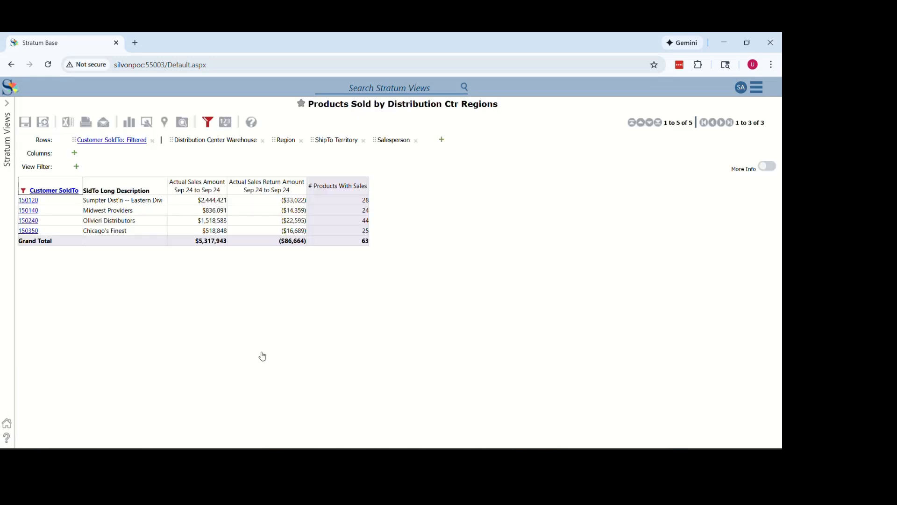
Step: Open the Illinois Customers list for editing in user list management and set its mode to Dynamic
click(763, 92)
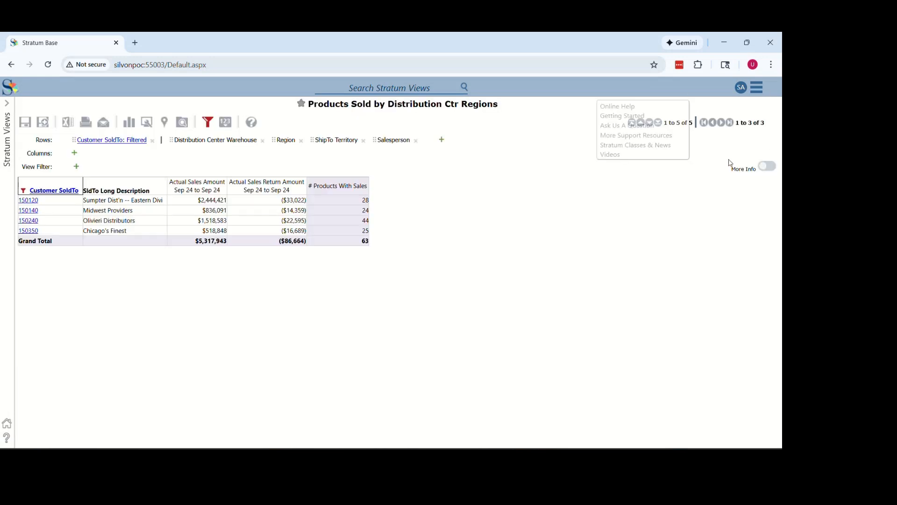
click(760, 93)
mouse_move(715, 161)
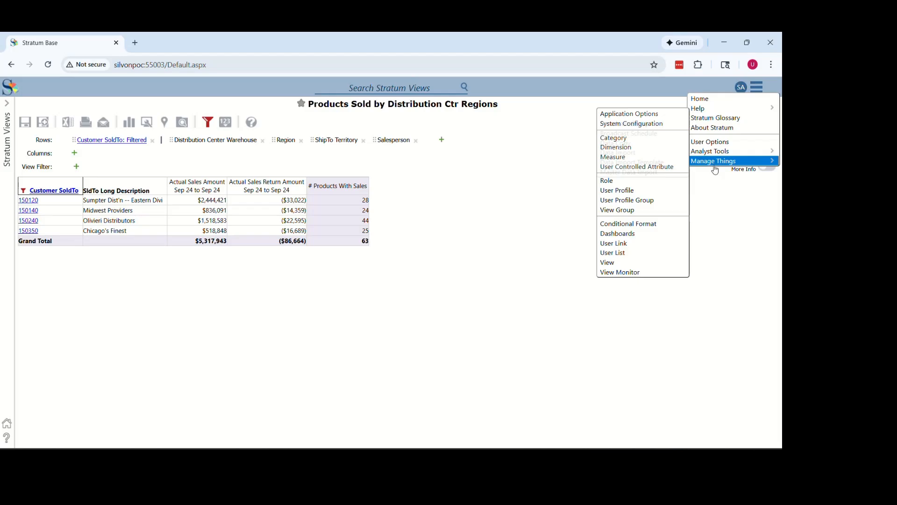
click(607, 253)
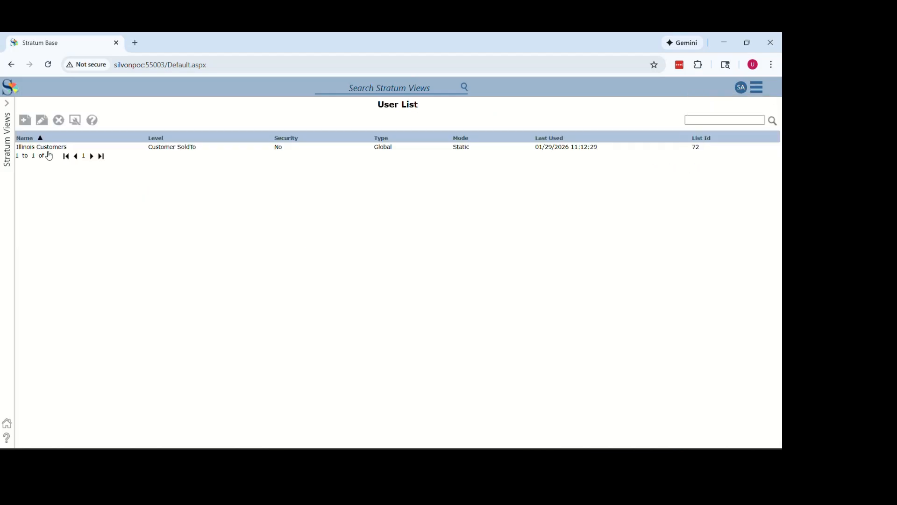
click(56, 149)
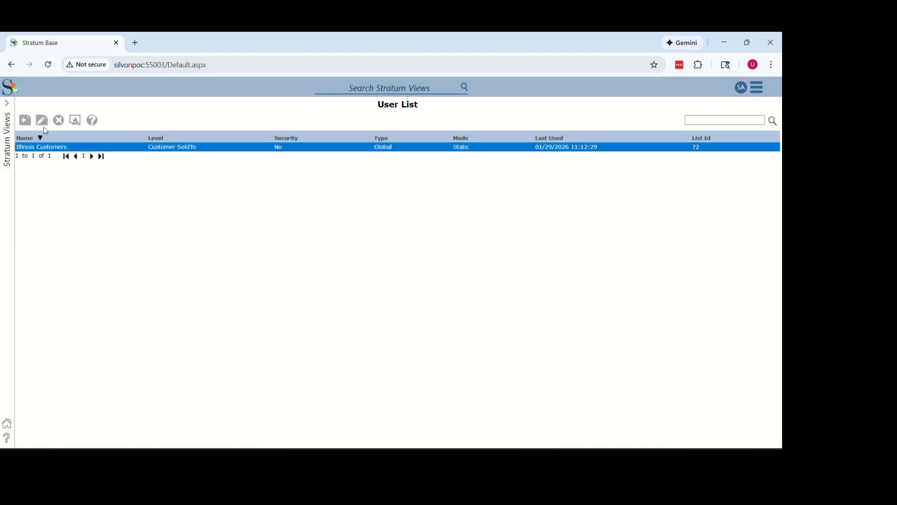
click(43, 124)
click(103, 193)
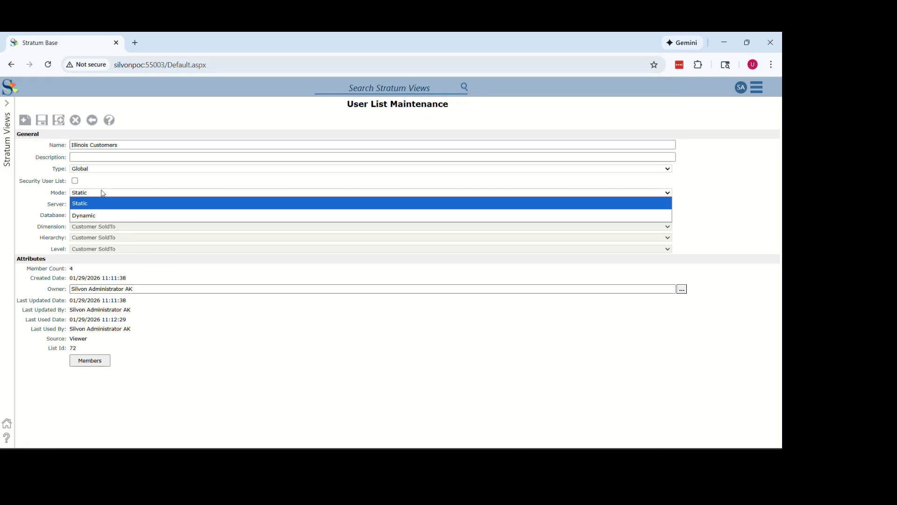
click(92, 216)
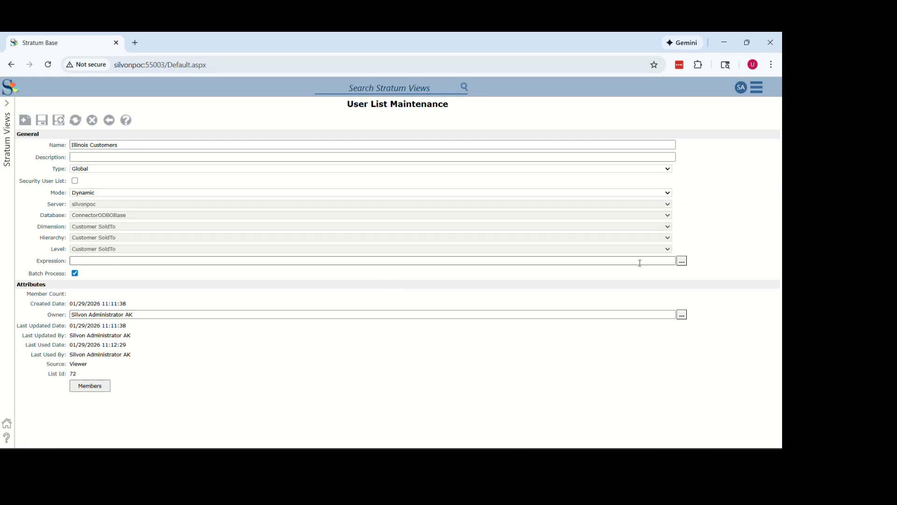
Step: Define and validate the list's expression as [Customer SoldTo].[Customer SoldTo].Properties("SldTo Province State")="IL"
click(681, 260)
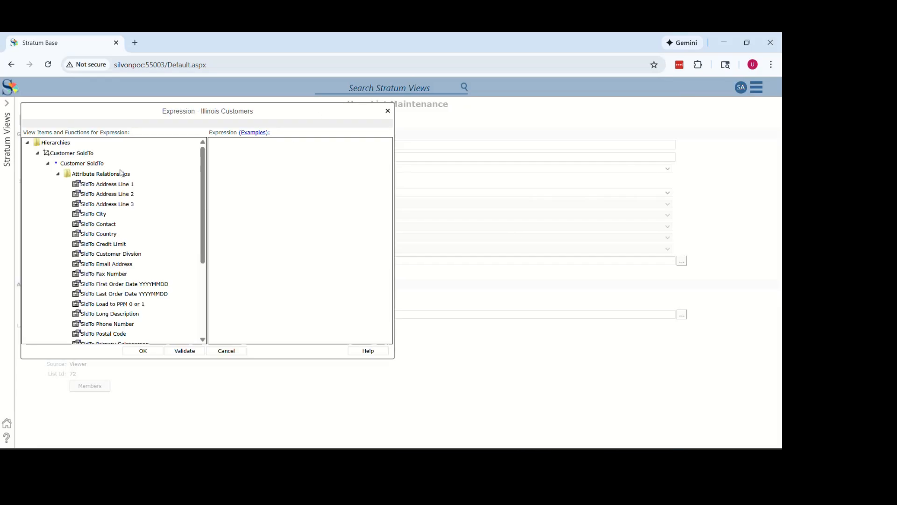
click(204, 273)
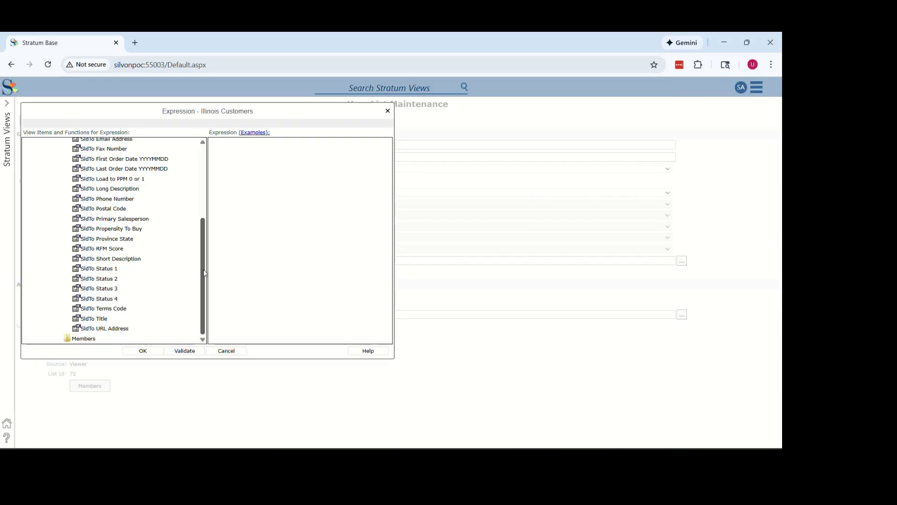
click(118, 239)
click(281, 160)
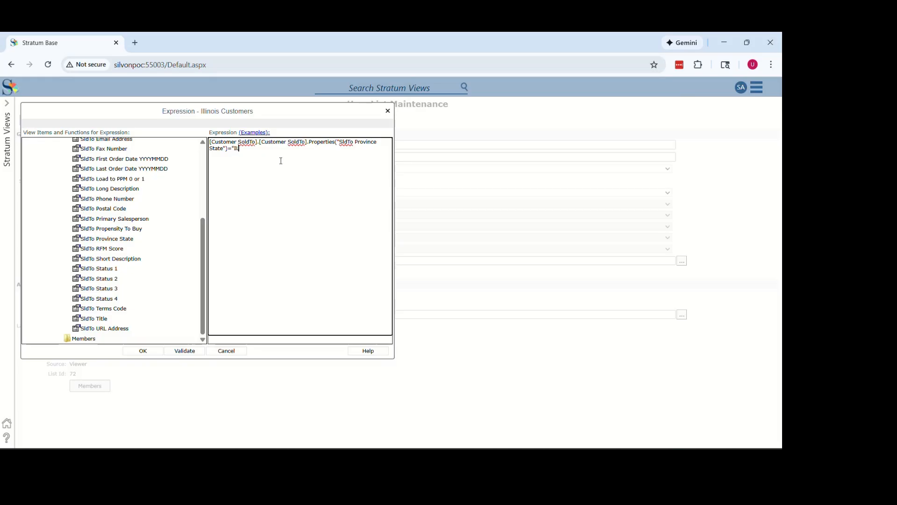
text(="IL")
click(196, 352)
click(181, 172)
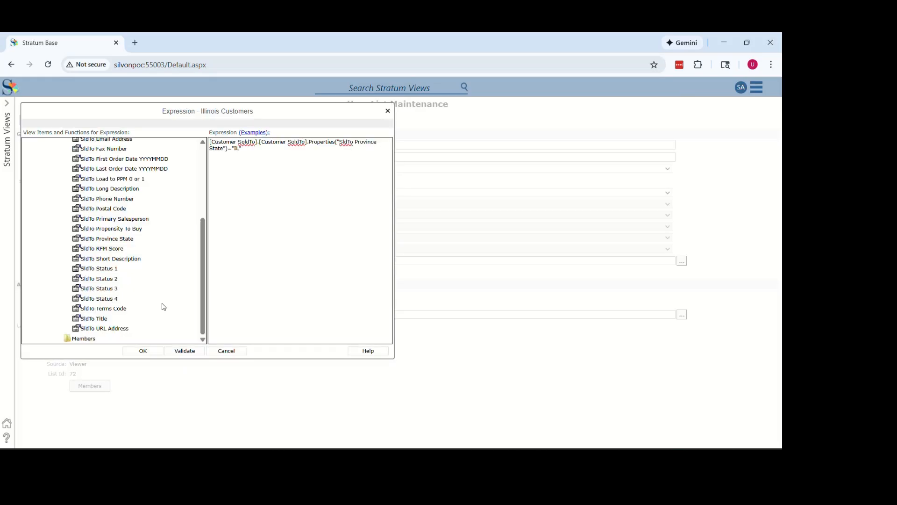
click(151, 351)
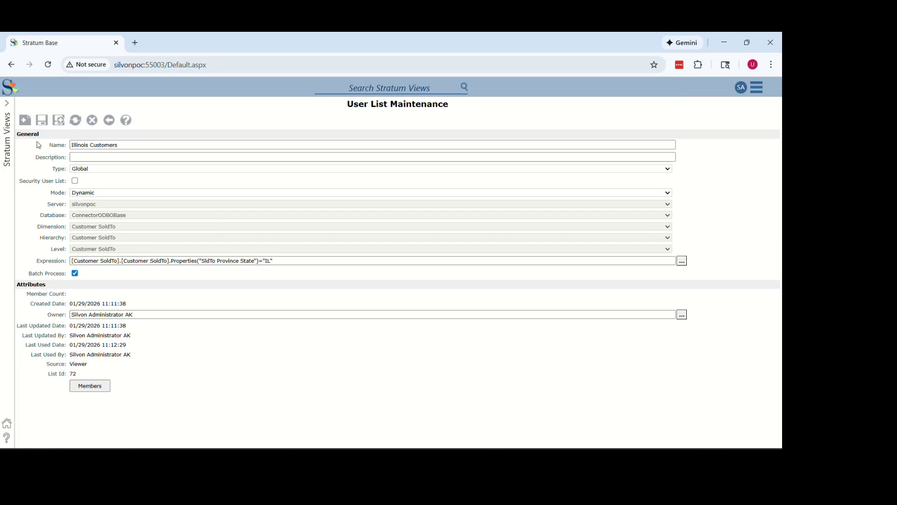
Step: Save the dynamic Illinois Customers user list
click(40, 121)
drag(73, 296, 60, 294)
click(88, 300)
Step: Go back to the home page and open Products Sold by Distribution Ctr Regions from the recent views
click(757, 88)
click(756, 102)
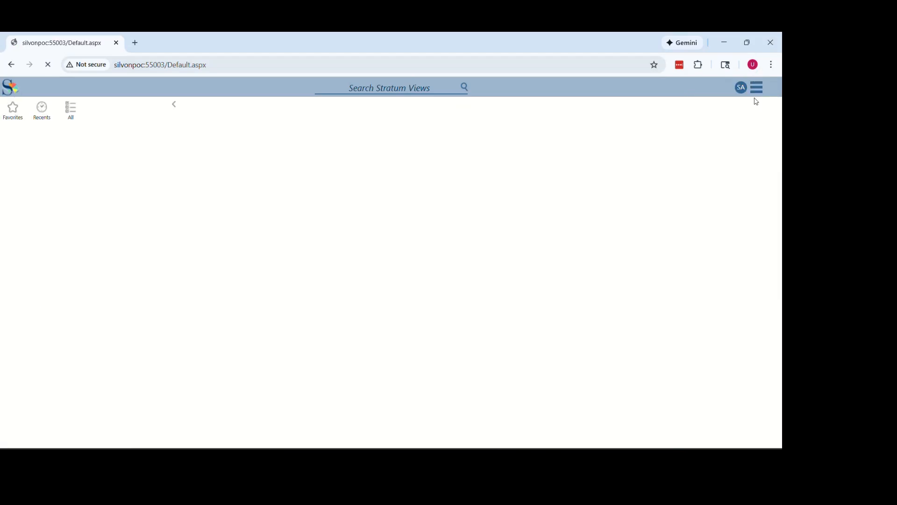
click(43, 112)
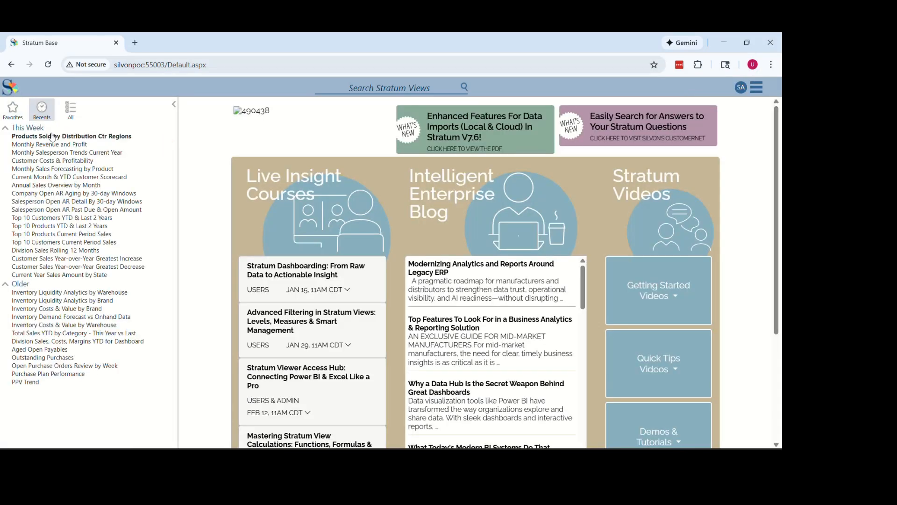
mouse_move(52, 138)
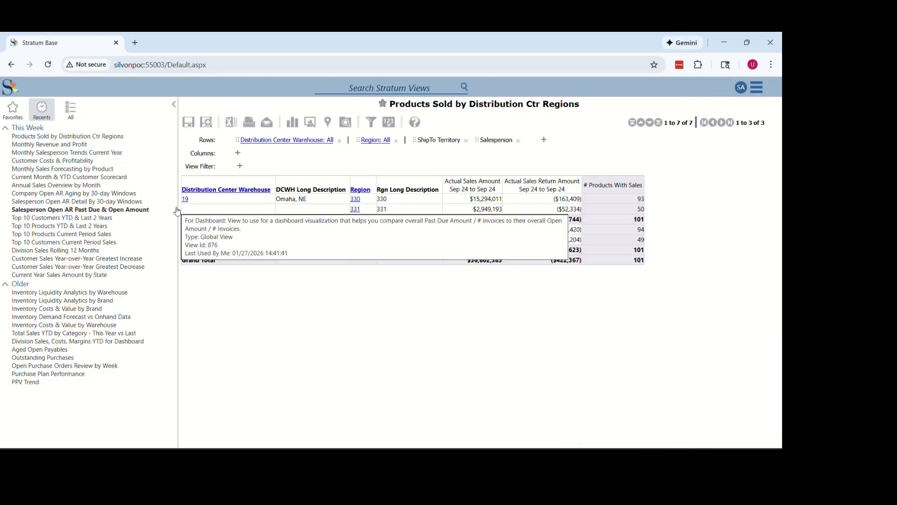
Step: Add Customer SoldTo to the rows of the reopened Products Sold by Distribution Ctr Regions view
click(543, 139)
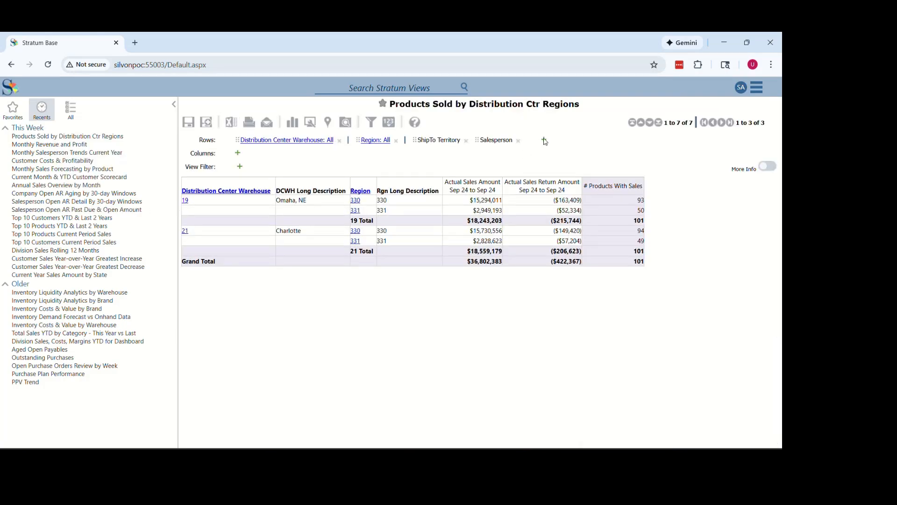
click(240, 222)
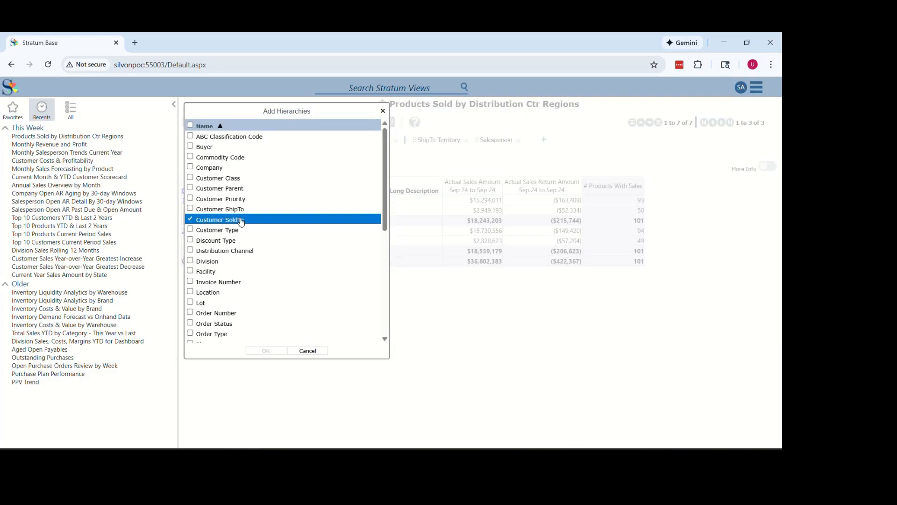
click(266, 351)
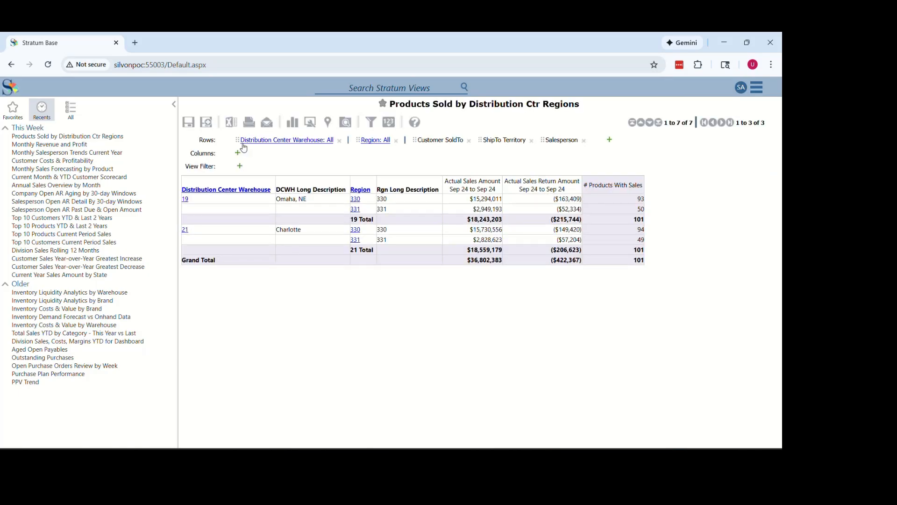
click(174, 103)
drag(288, 140, 132, 155)
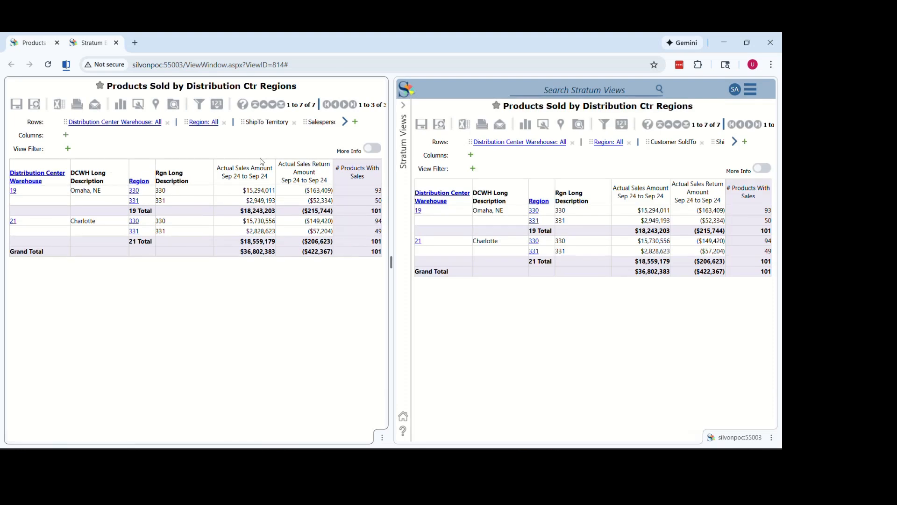
click(345, 123)
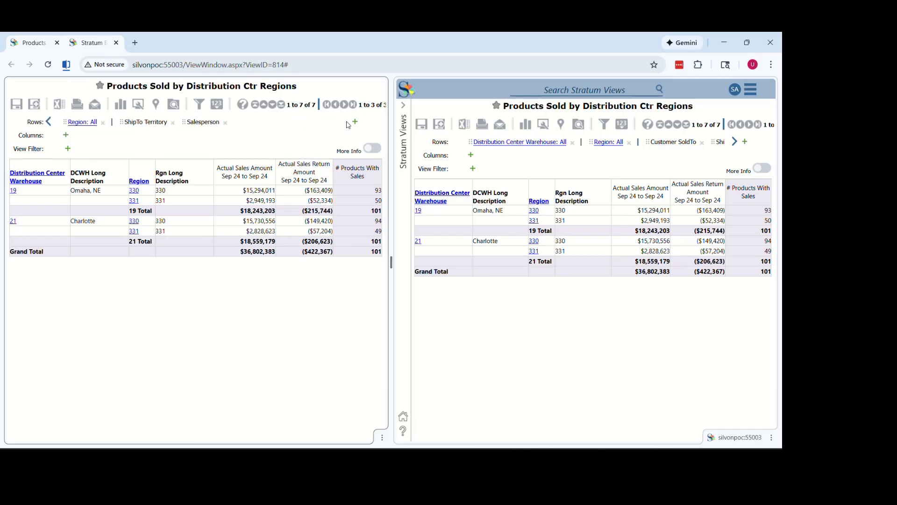
click(49, 122)
click(49, 122)
click(49, 122)
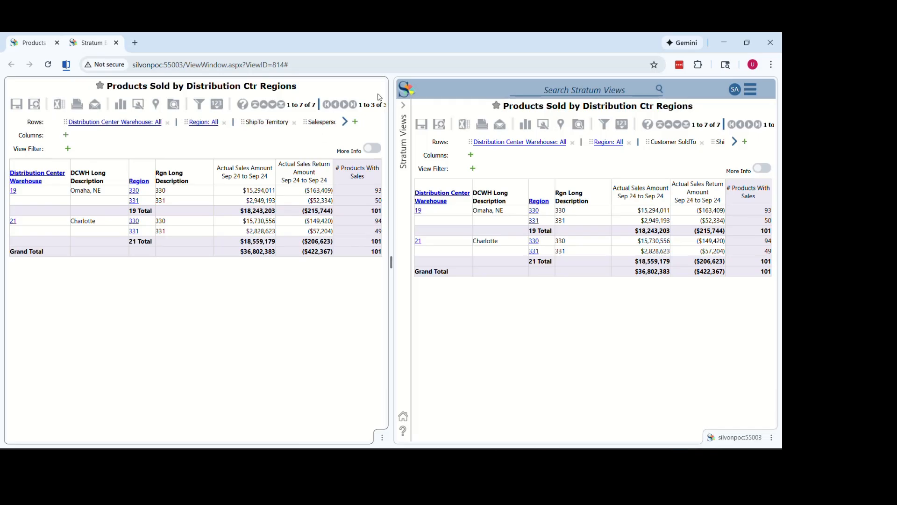
click(382, 438)
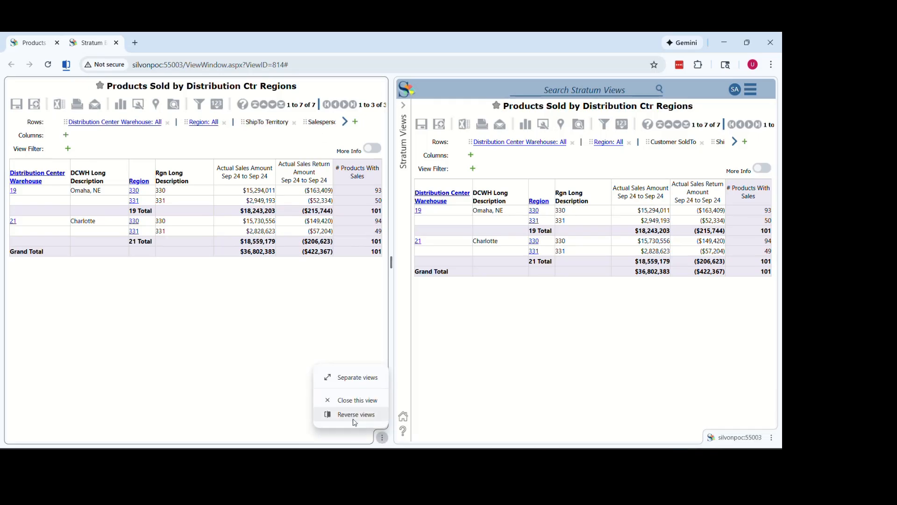
click(356, 401)
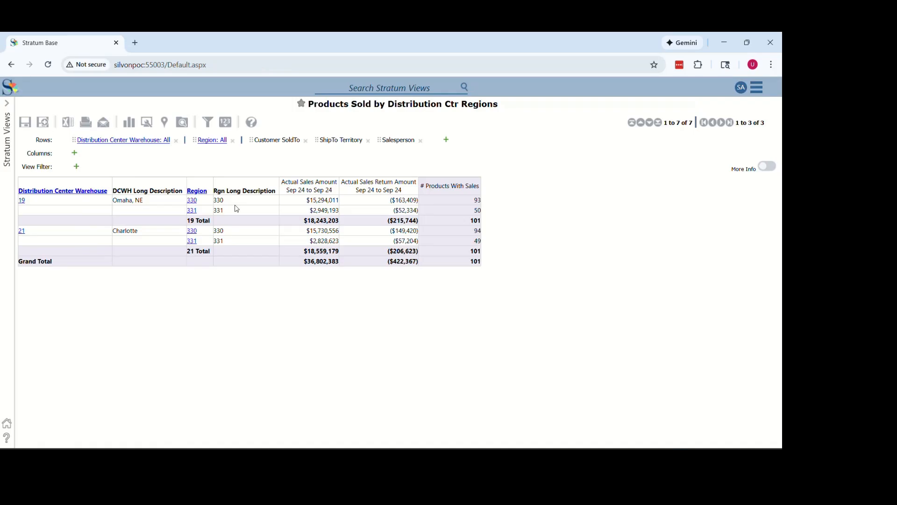
Step: Move Customer SoldTo to the first position in the rows and filter it by the Illinois Customers user list
drag(290, 140, 51, 140)
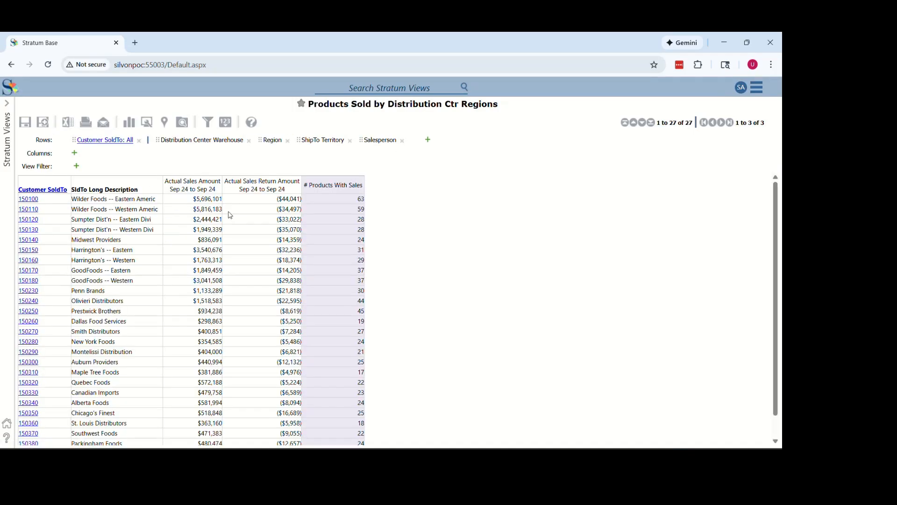
click(53, 197)
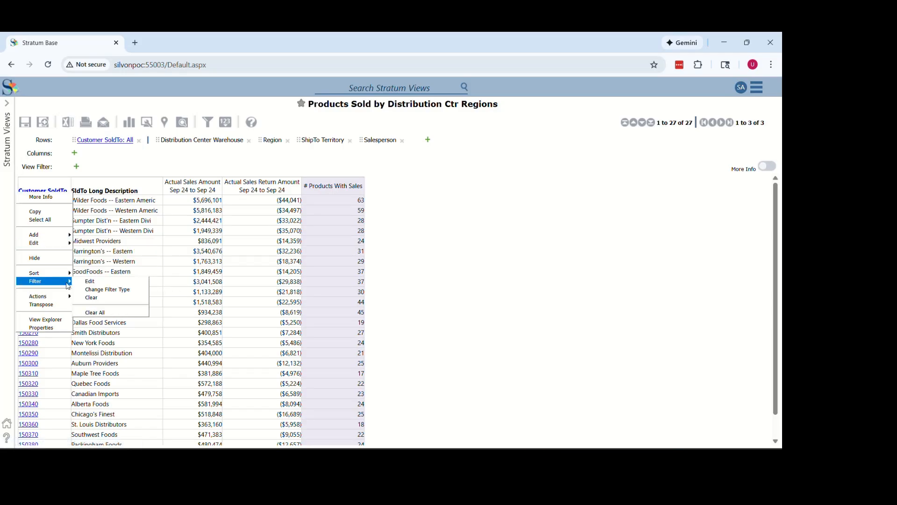
click(87, 283)
click(226, 326)
click(222, 283)
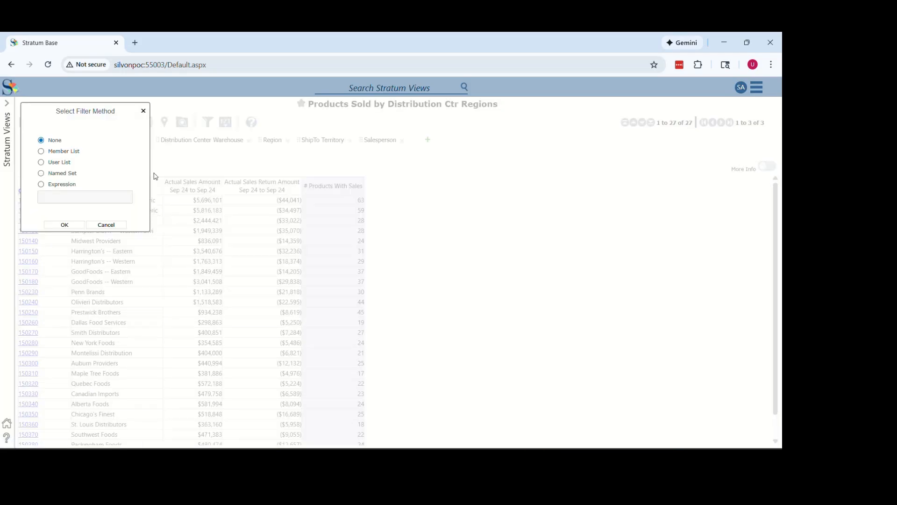
click(67, 163)
click(65, 225)
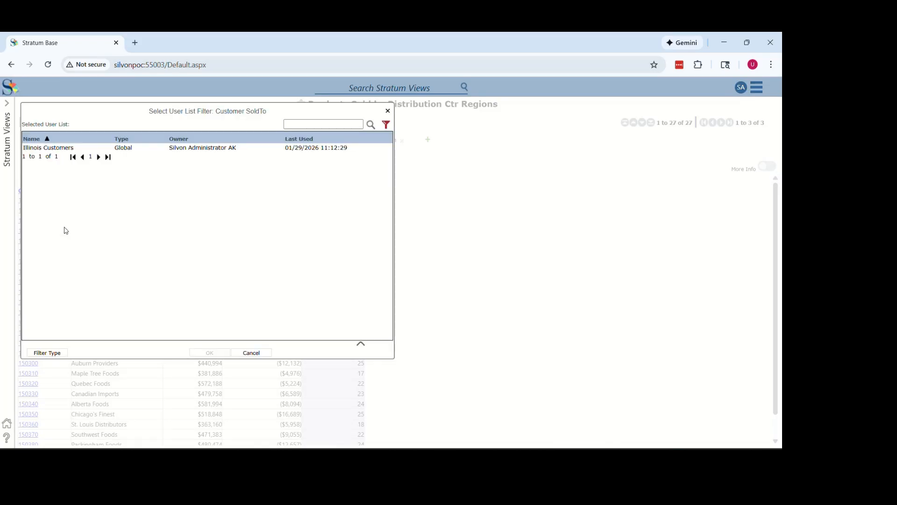
click(144, 148)
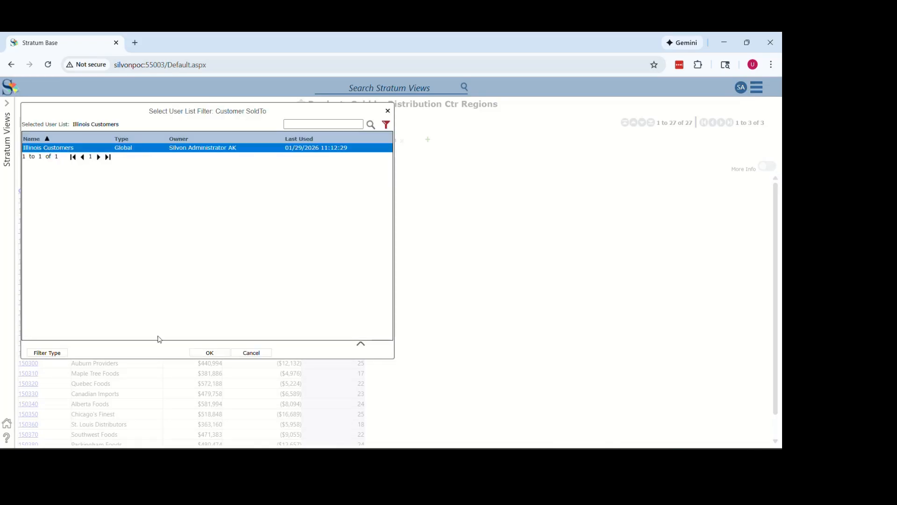
click(210, 353)
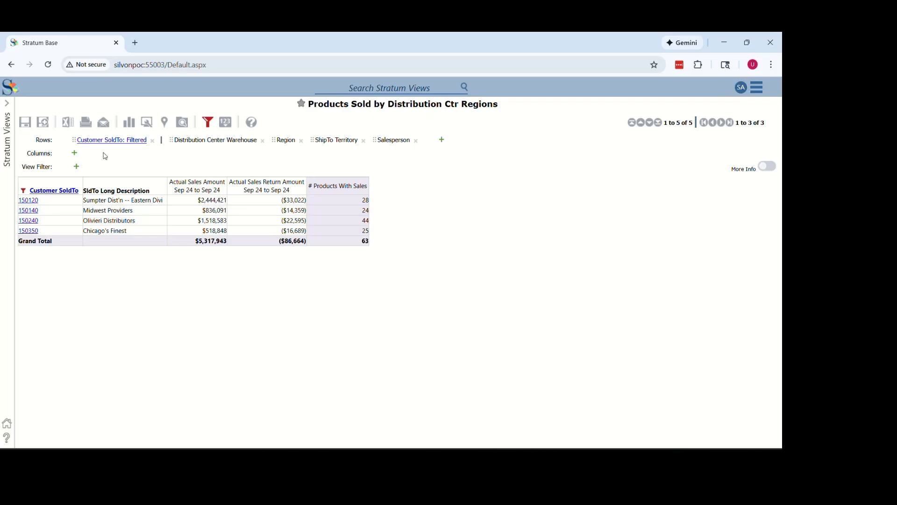
Step: Clear the filter on Customer SoldTo
right_click(26, 191)
mouse_move(51, 280)
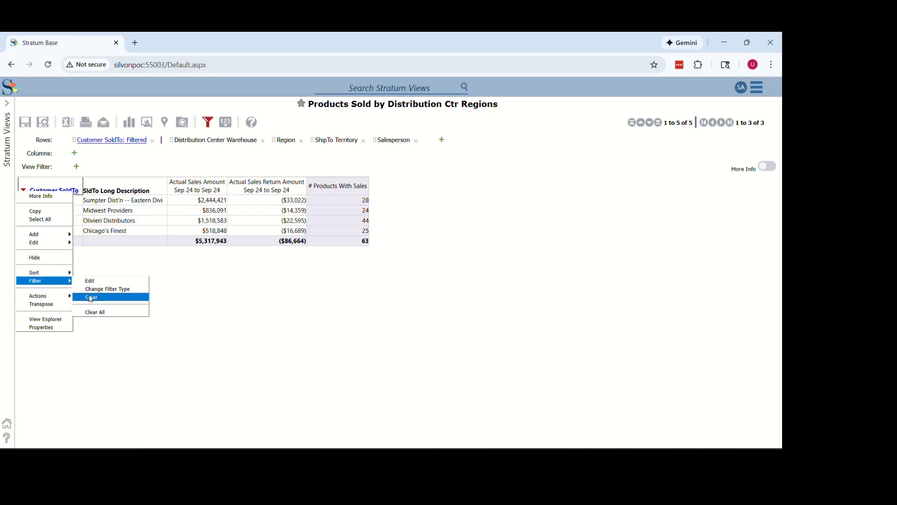
click(89, 297)
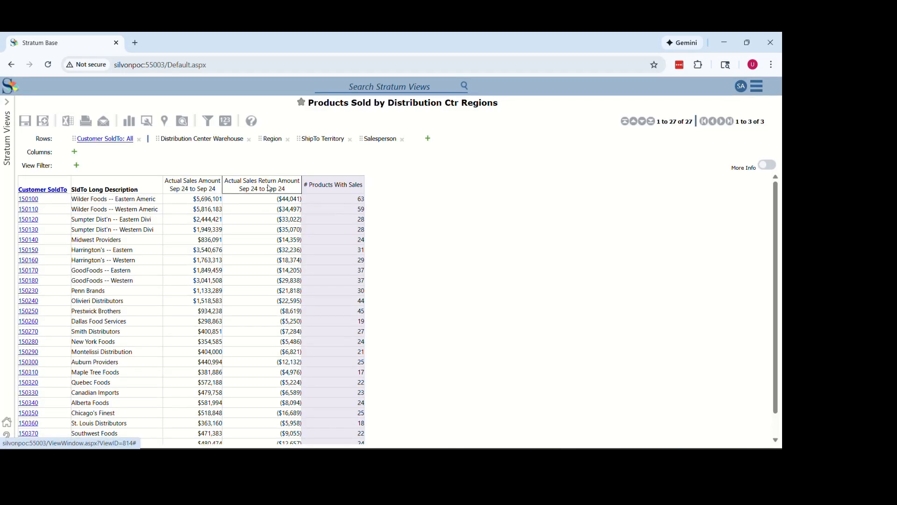
Step: Filter the Actual Sales Amount Sep 24 to Sep 24 measure to values greater than 1000000
right_click(203, 188)
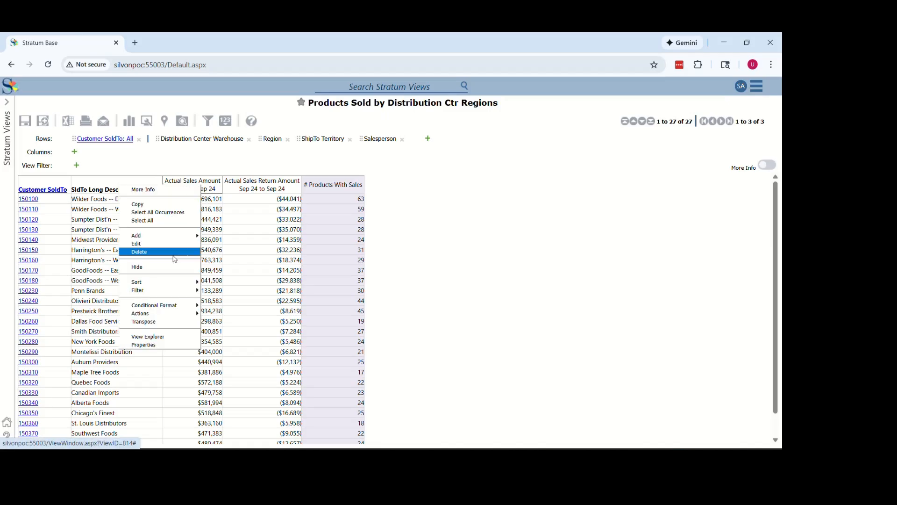
mouse_move(196, 290)
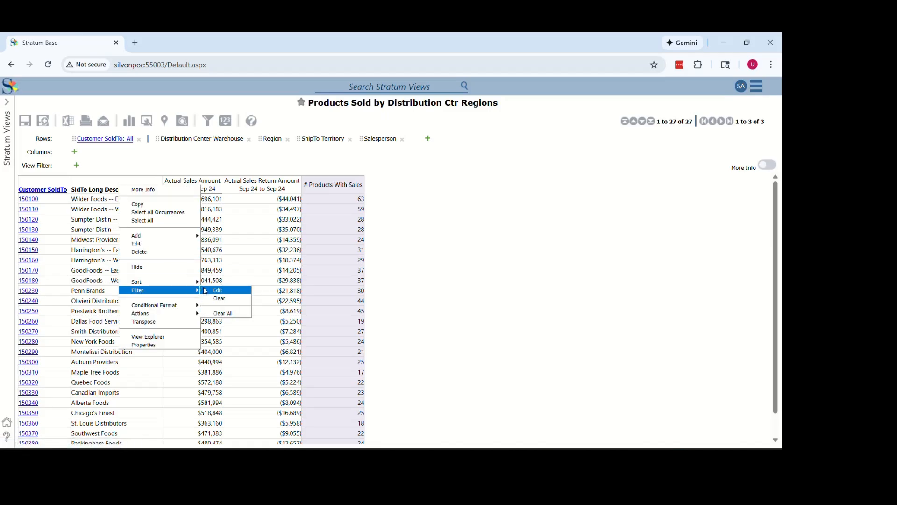
click(216, 291)
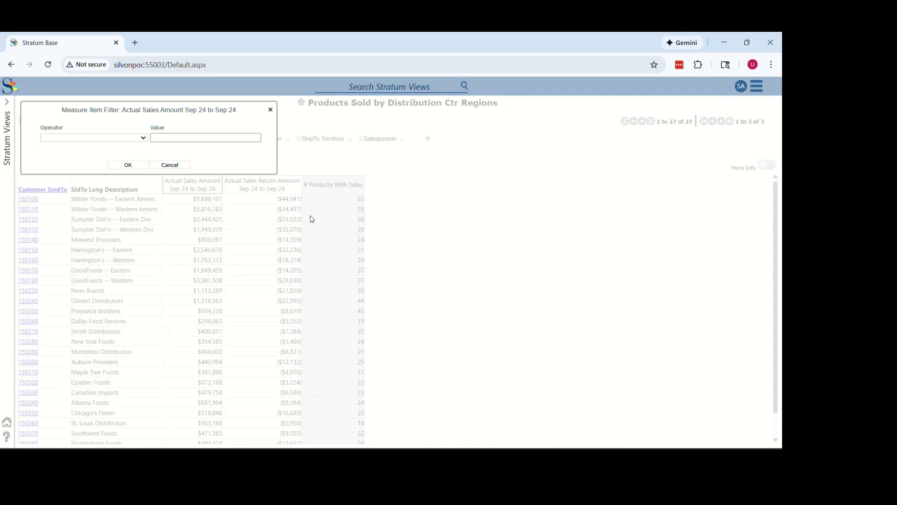
drag(199, 118, 567, 178)
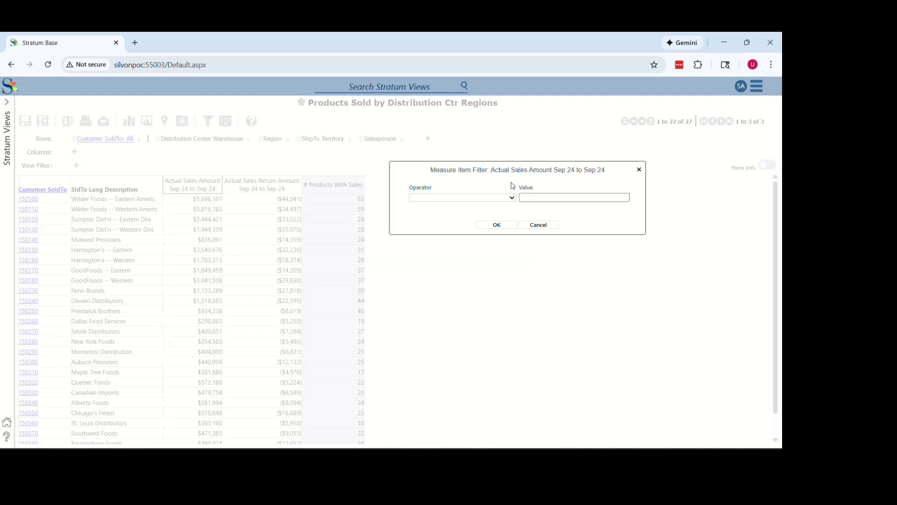
click(509, 198)
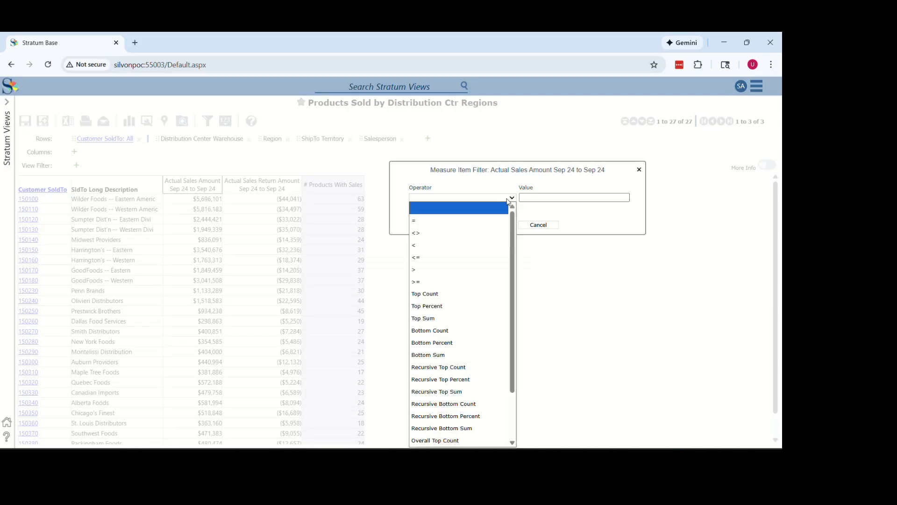
click(432, 269)
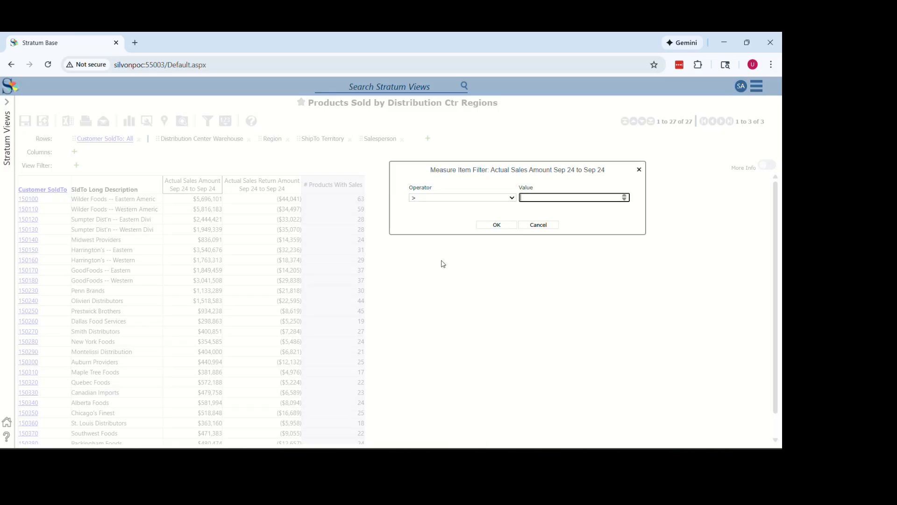
text(1000000)
click(511, 225)
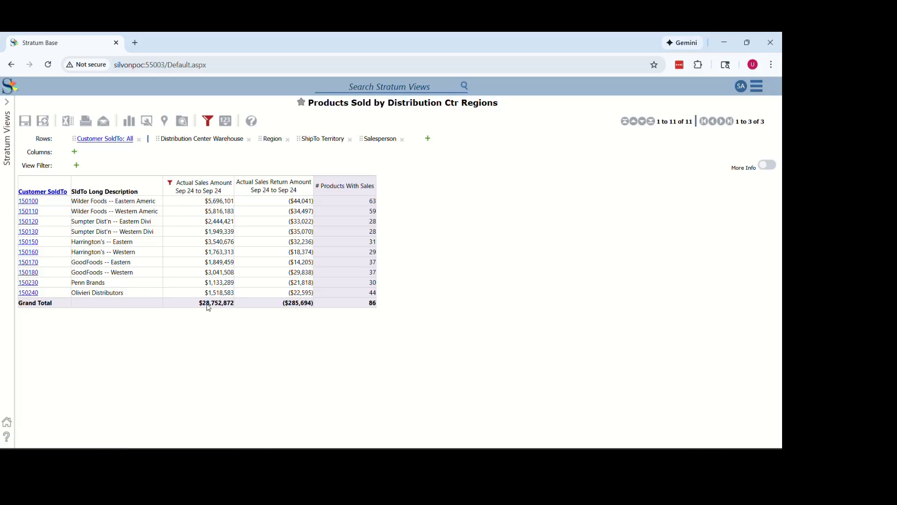
Step: Change the Actual Sales Amount filter's operator to less than (<), keeping the value 1000000
click(171, 184)
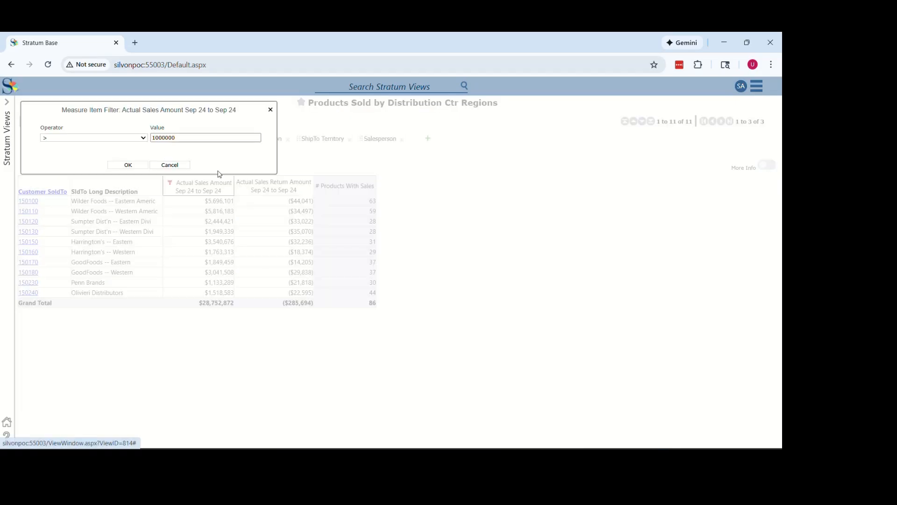
click(142, 139)
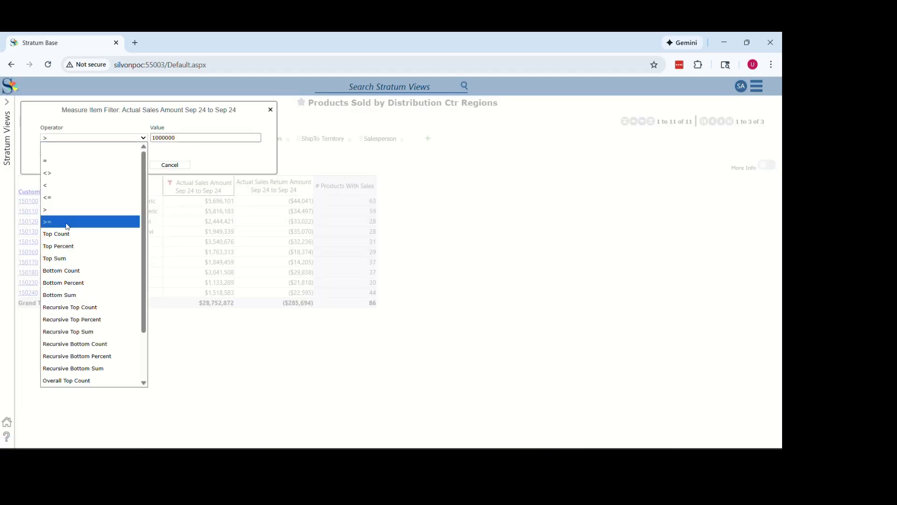
click(66, 185)
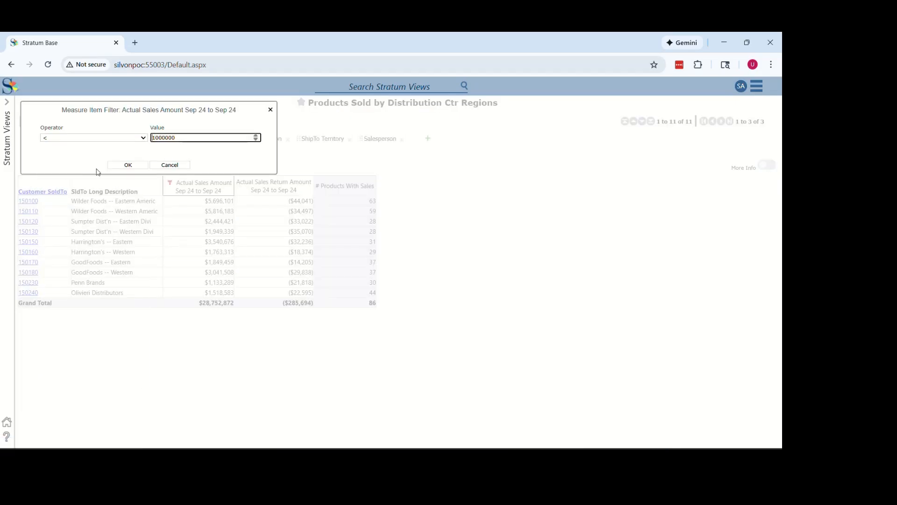
click(122, 167)
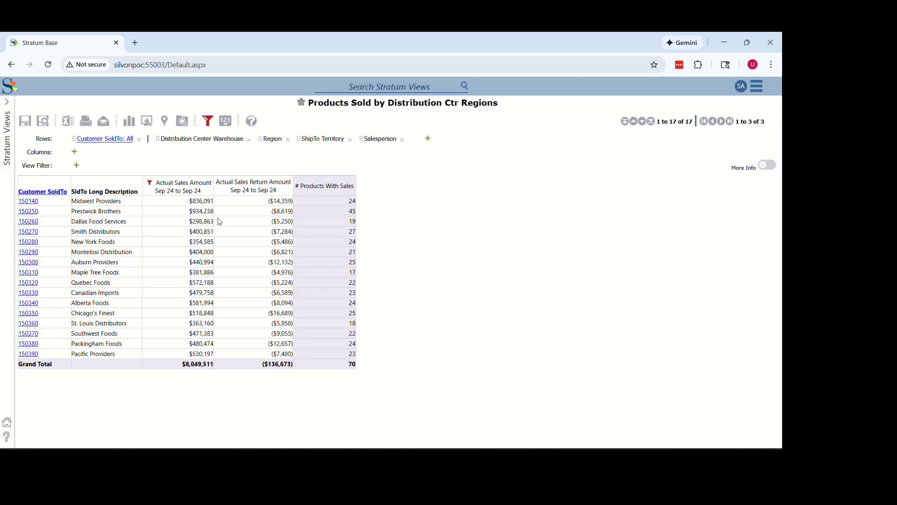
Step: Change the Actual Sales Amount filter to Top Count with a value of 10
click(149, 184)
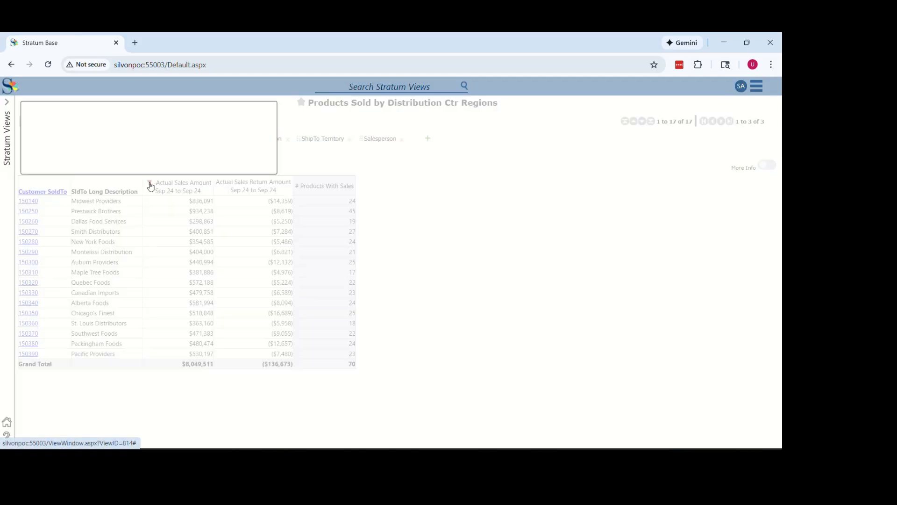
click(132, 139)
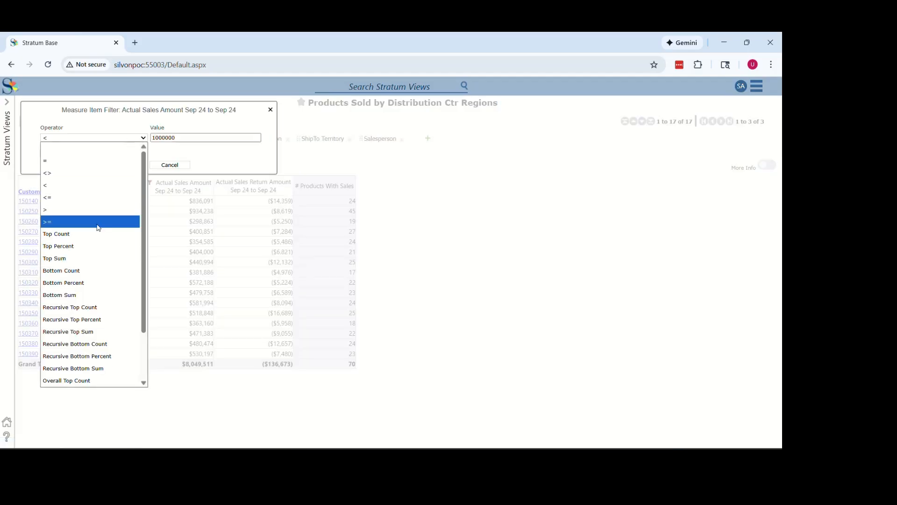
click(98, 239)
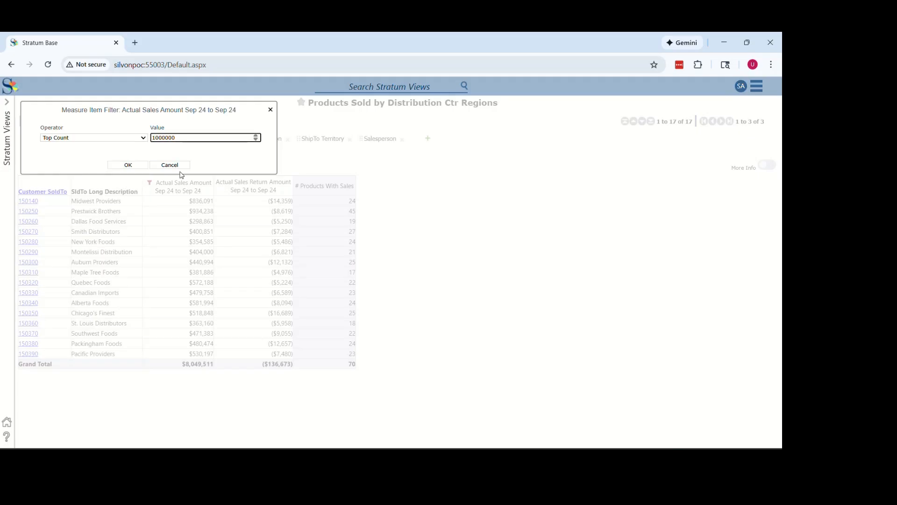
key(Tab)
text(10)
click(128, 165)
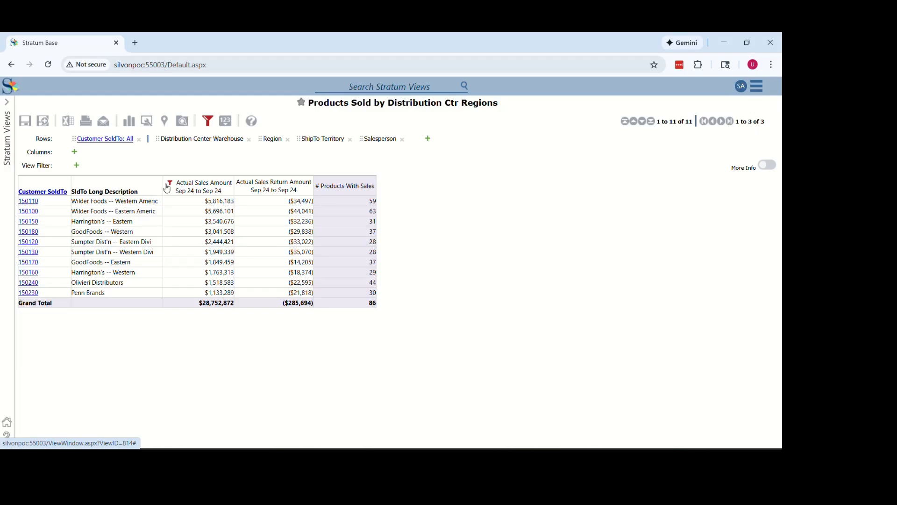
Step: Through the management of all the view's filters, set the Actual Sales Amount Top Count value to 15
mouse_move(171, 188)
click(208, 120)
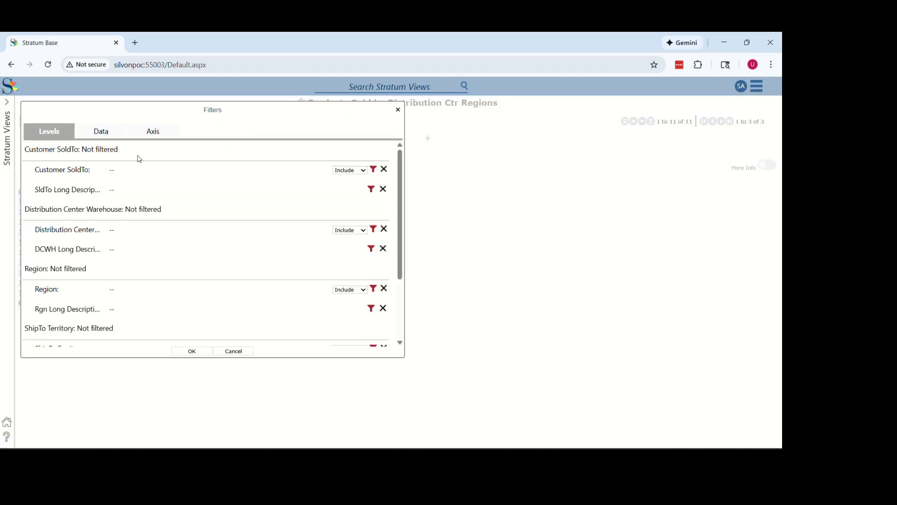
click(103, 133)
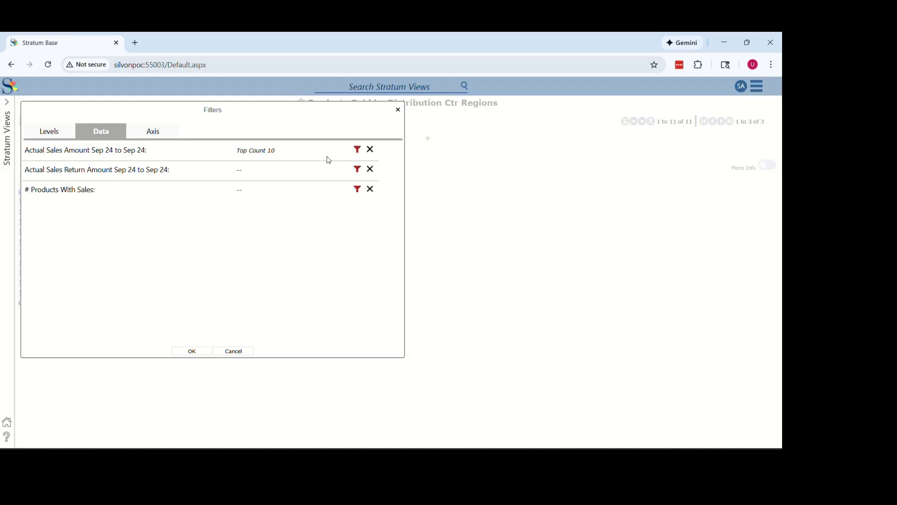
click(357, 149)
drag(190, 138, 118, 143)
text(15)
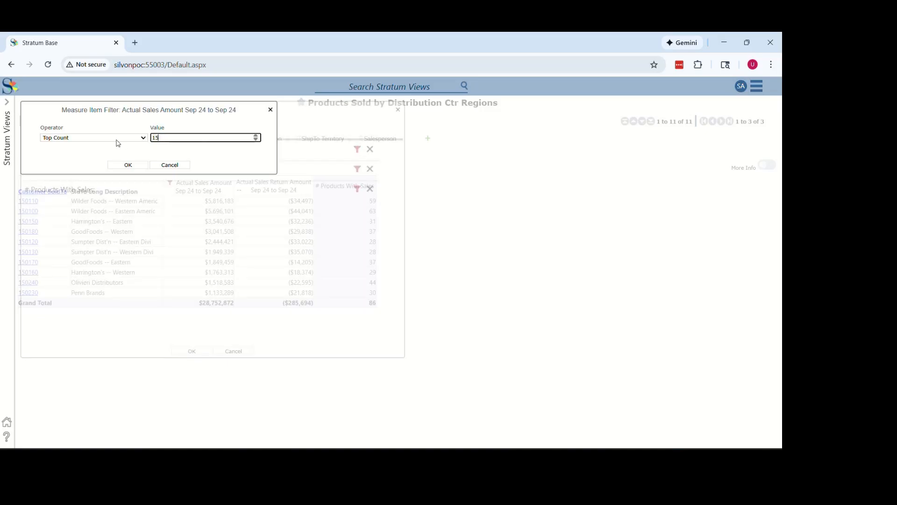
click(132, 164)
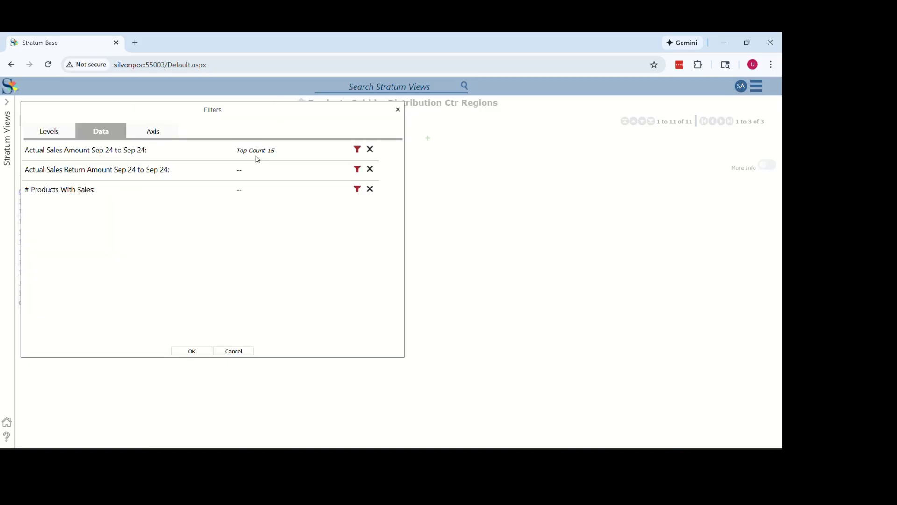
click(192, 354)
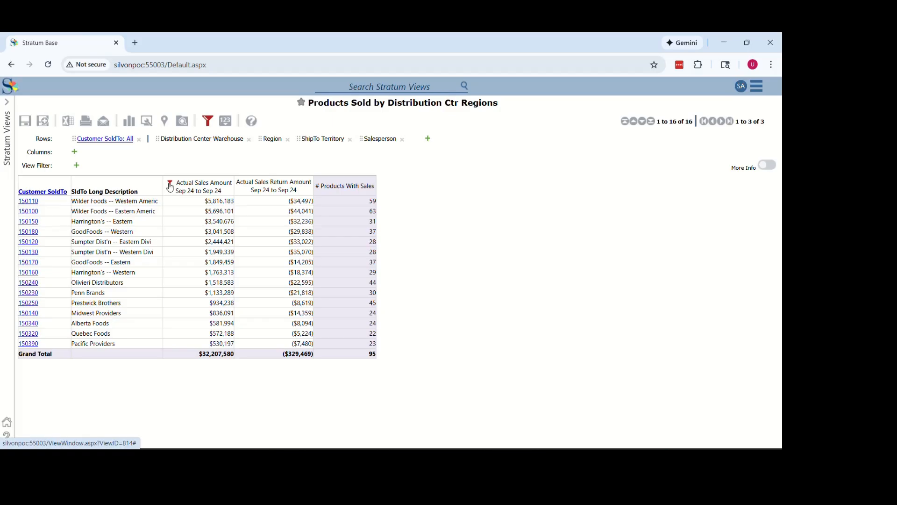
Step: Drill down into Wilder Foods -- Western Americ to its distribution center warehouses and show the View Explorer
click(30, 201)
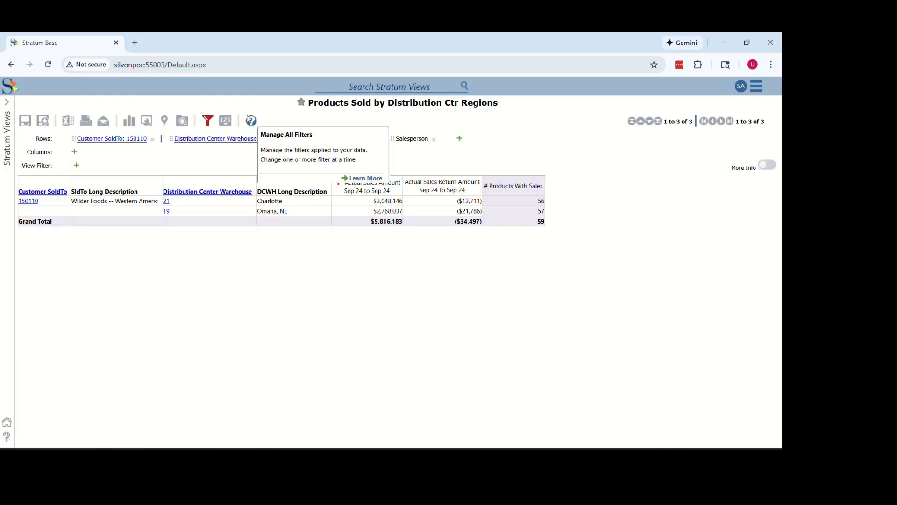
click(182, 121)
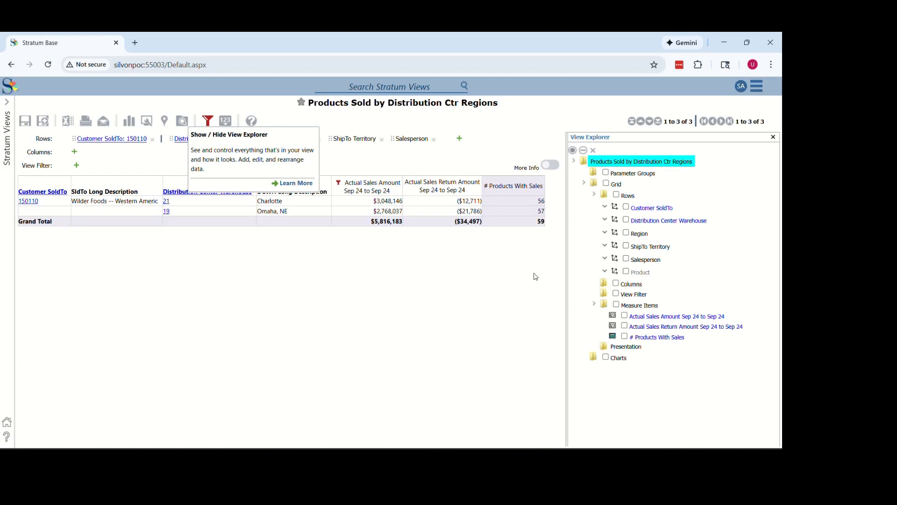
Step: Show the hidden Product row level and drill customer 150110, Wilder Foods -- Western Americ, down to Product
right_click(641, 273)
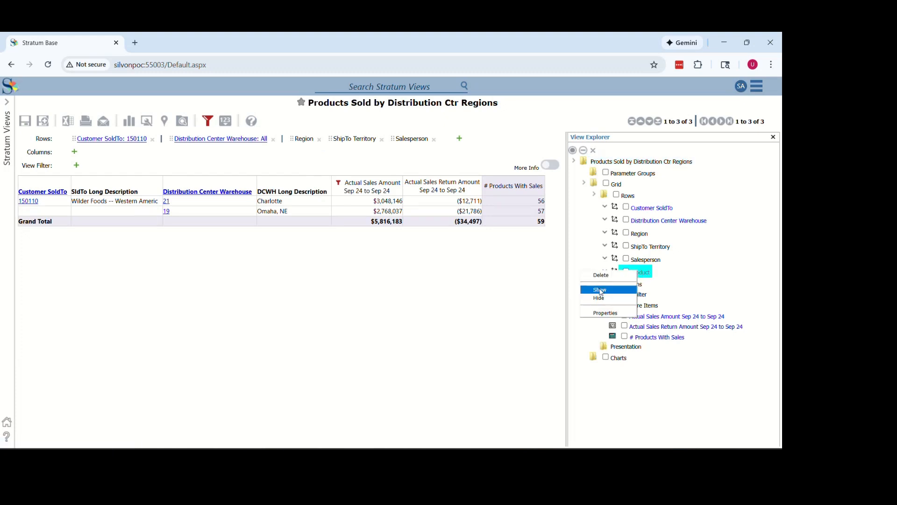
click(600, 291)
click(271, 280)
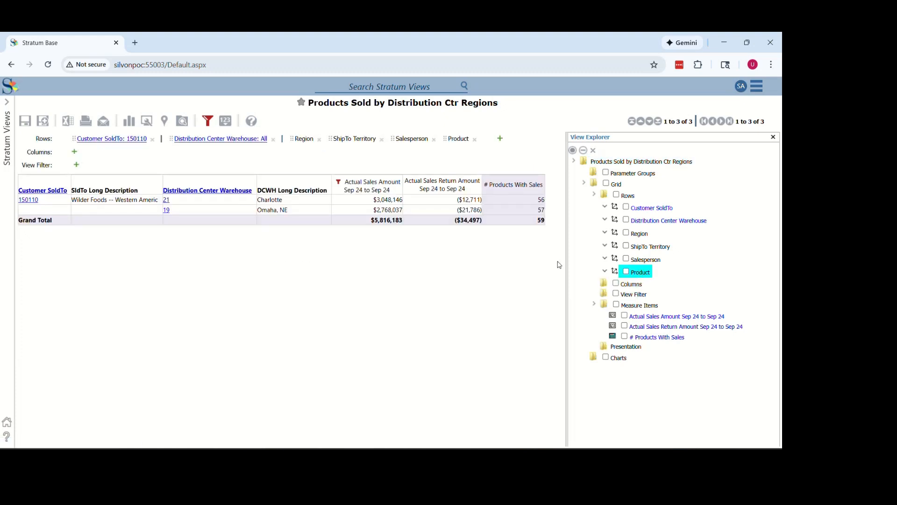
drag(649, 275, 41, 202)
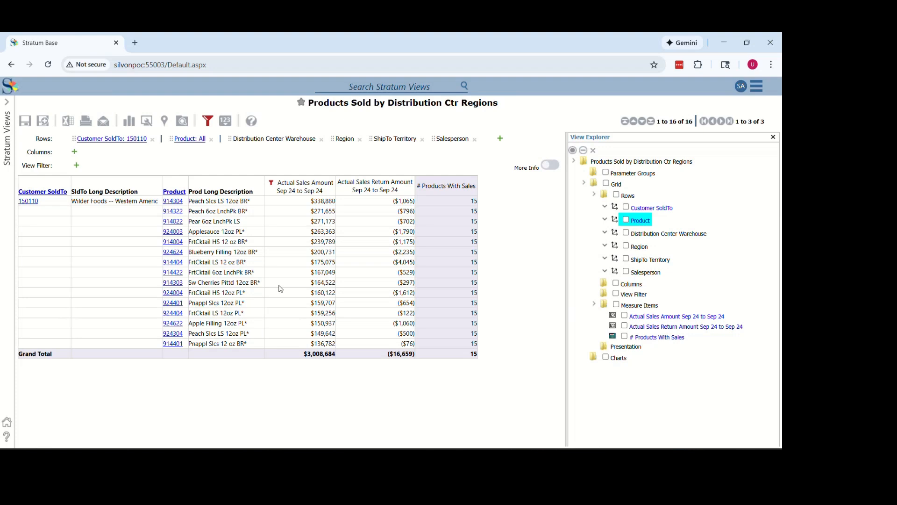
Step: Change the Actual Sales Amount filter's operator to Bottom Count, keeping the value 15
click(271, 183)
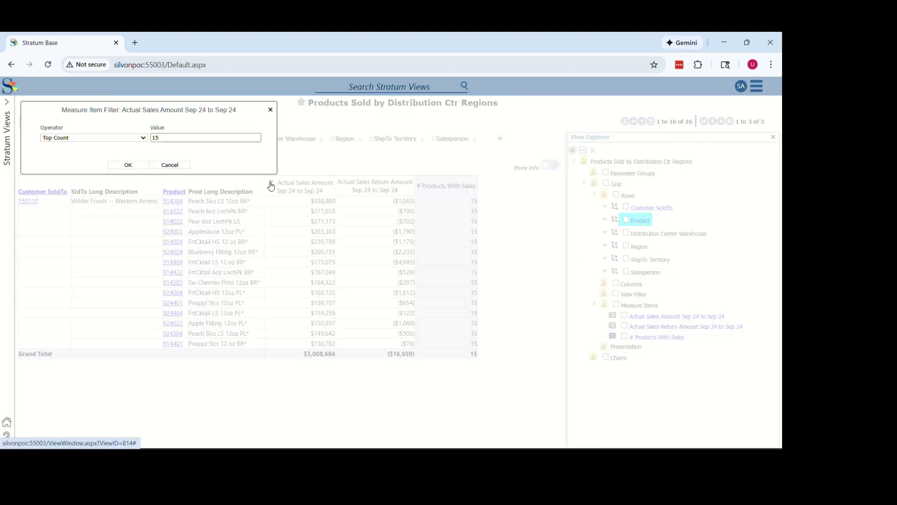
click(84, 138)
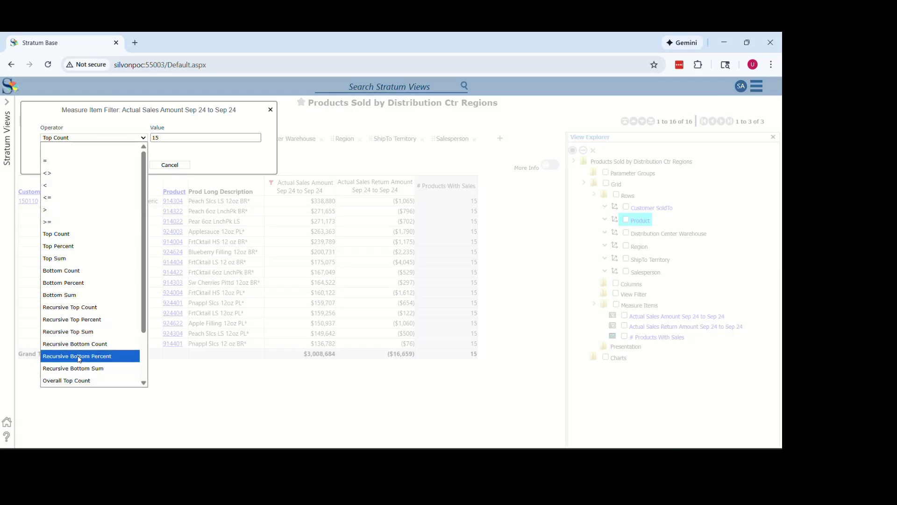
click(66, 271)
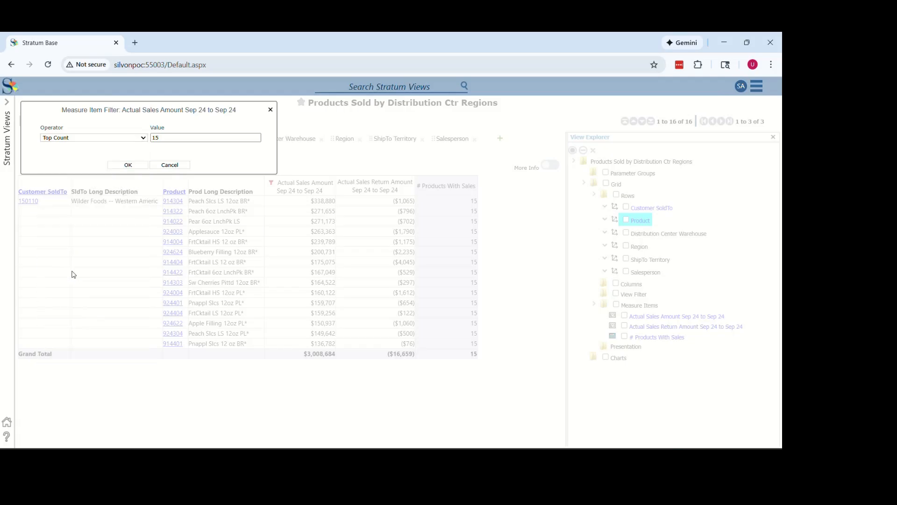
click(130, 165)
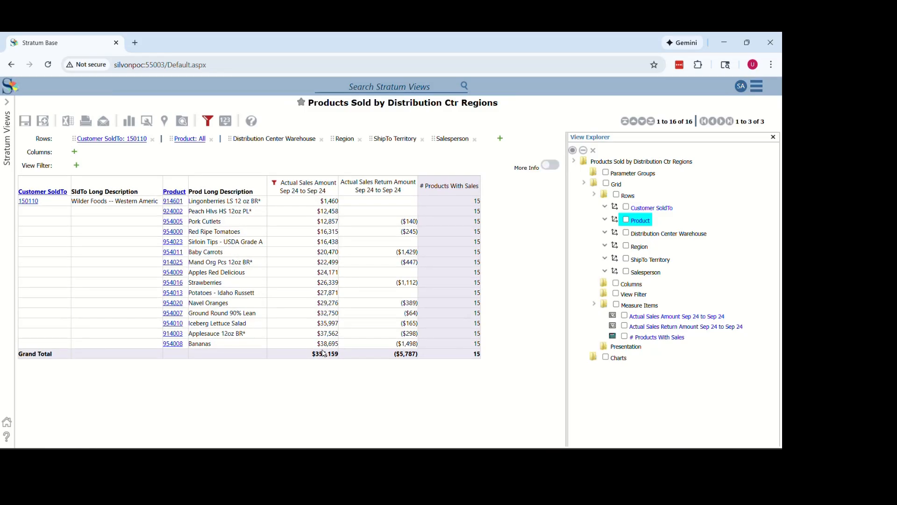
Step: Change the Actual Sales Amount filter to Recursive Top Count with a value of 5
click(274, 184)
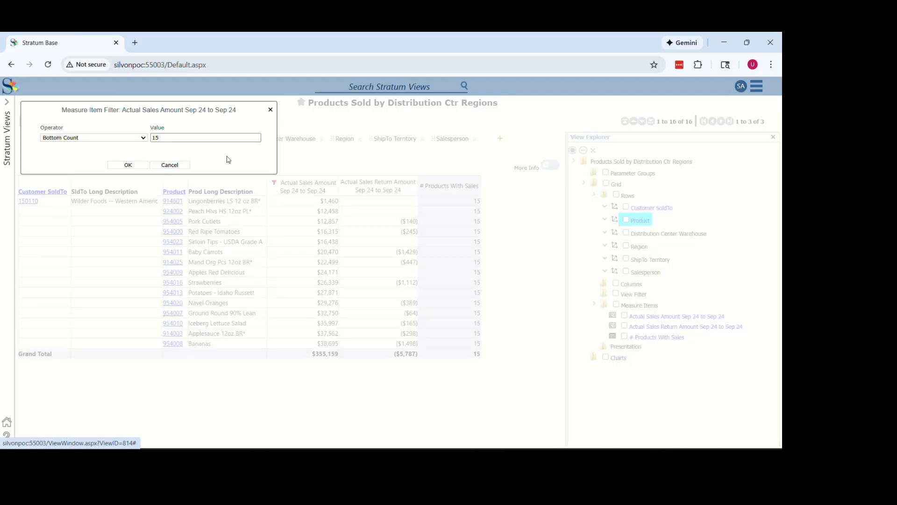
double_click(156, 136)
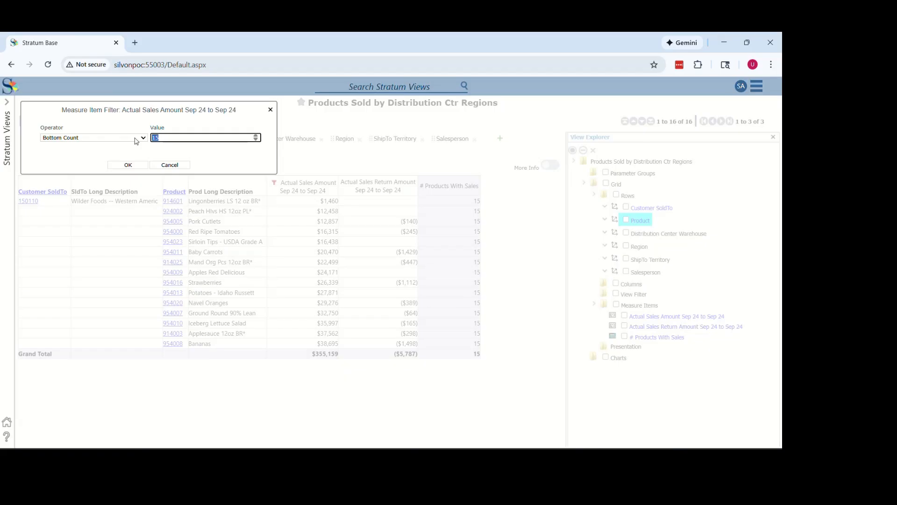
text(5)
click(139, 137)
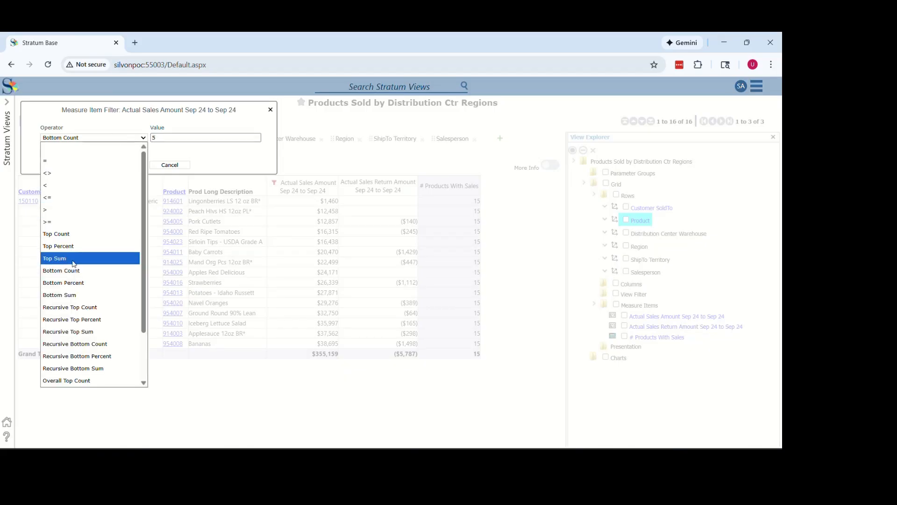
click(93, 308)
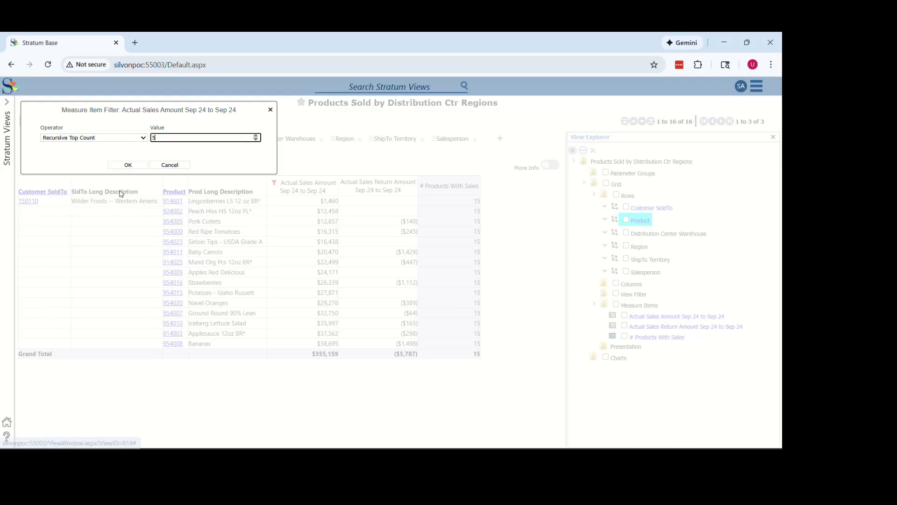
click(127, 166)
Step: Drill back up from customer 150110 to all customers and drill every customer down to its products
click(29, 200)
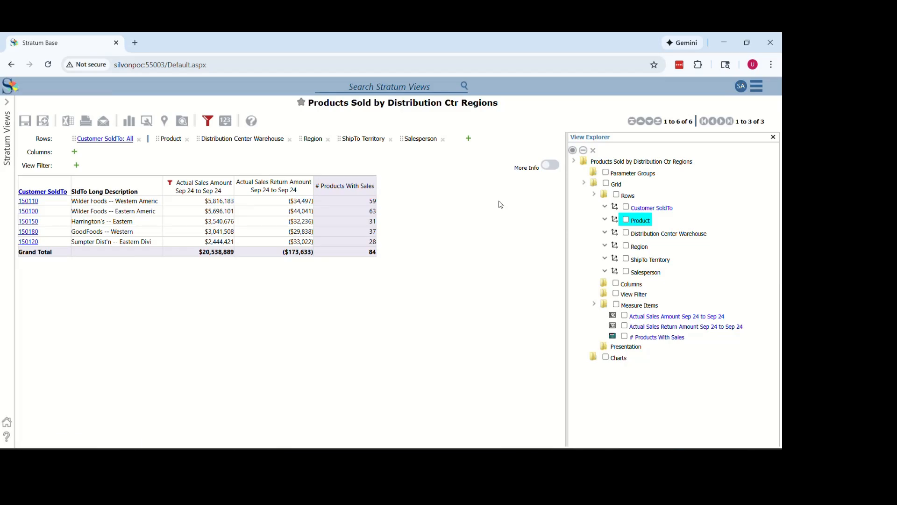
click(56, 192)
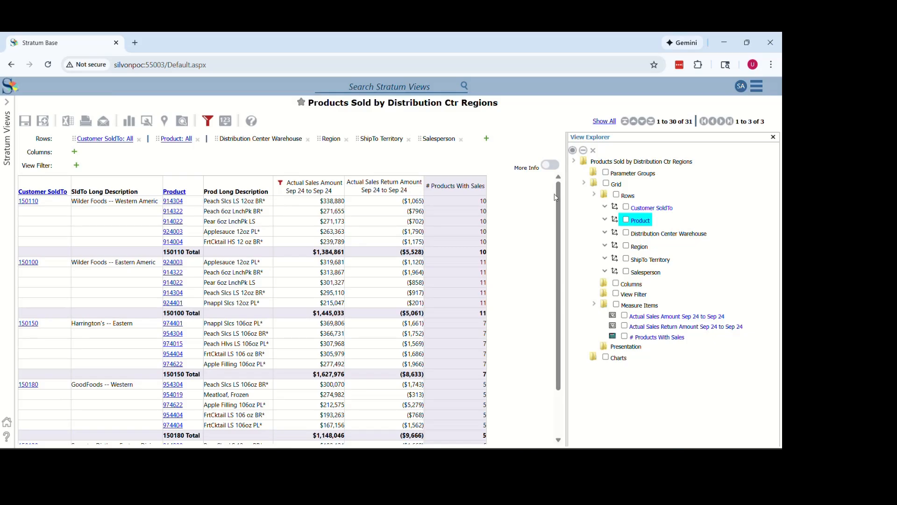
mouse_move(559, 203)
mouse_down()
mouse_move(569, 269)
mouse_move(561, 187)
mouse_up()
Step: In the properties of the Product level within the rows, set All Others to Yes and apply the change
right_click(636, 221)
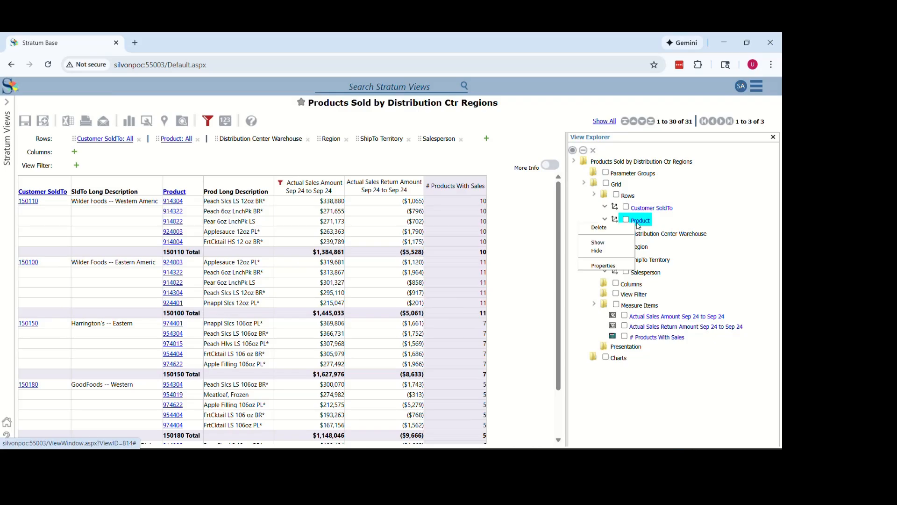
click(593, 209)
right_click(627, 195)
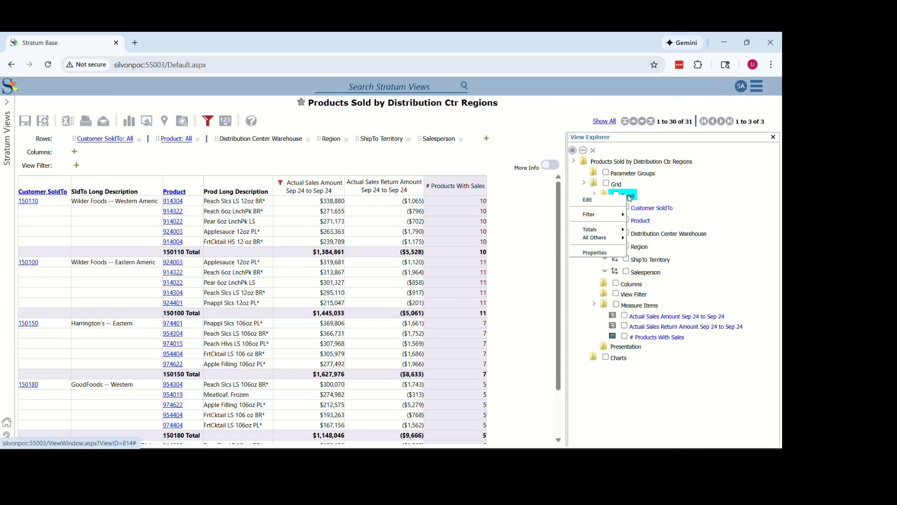
click(601, 252)
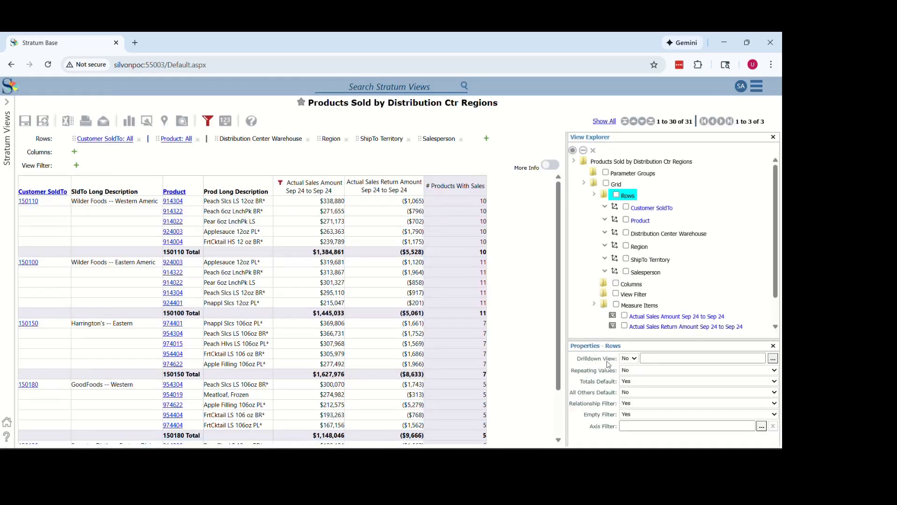
click(605, 220)
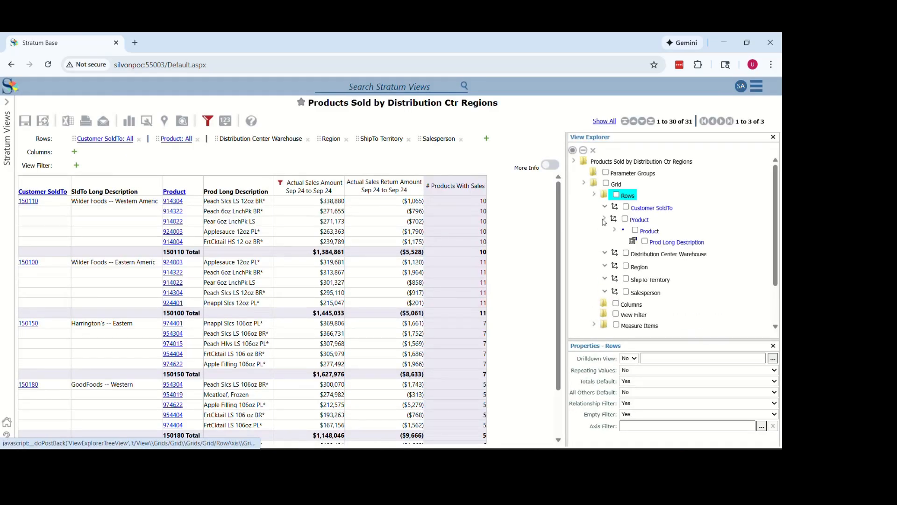
click(651, 232)
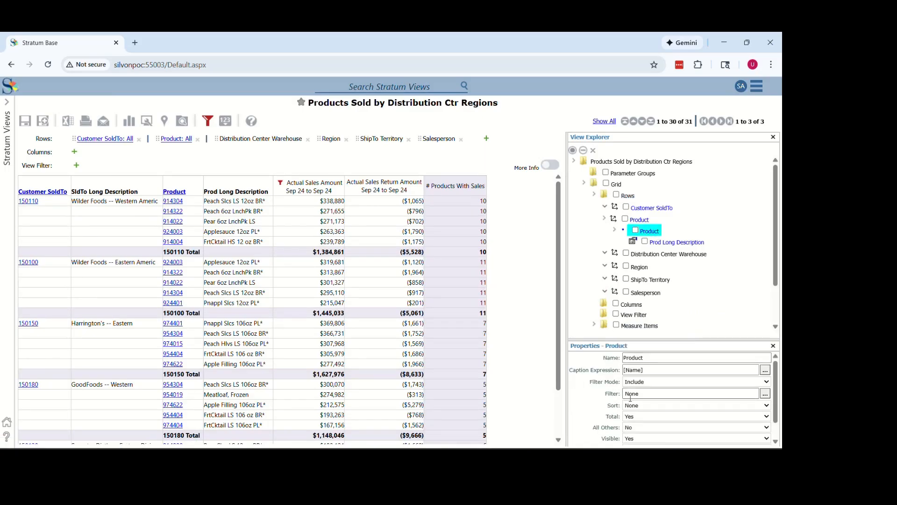
click(648, 428)
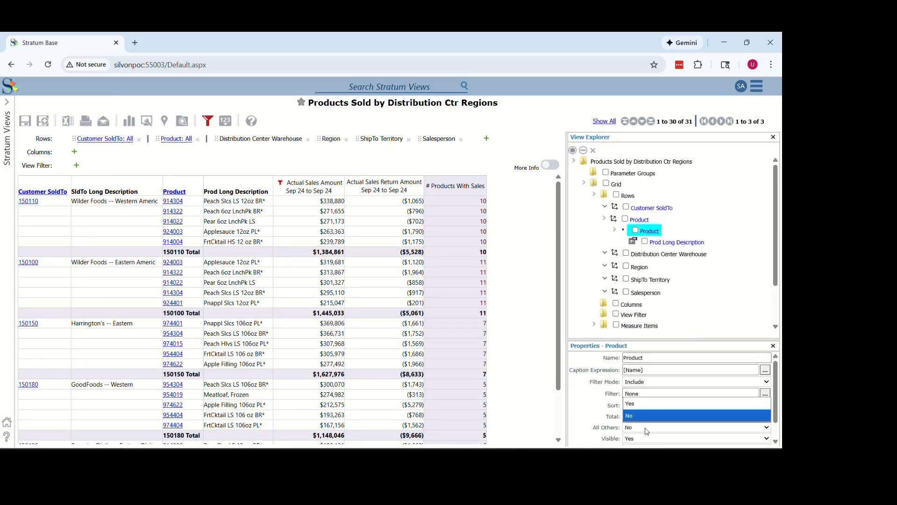
click(637, 404)
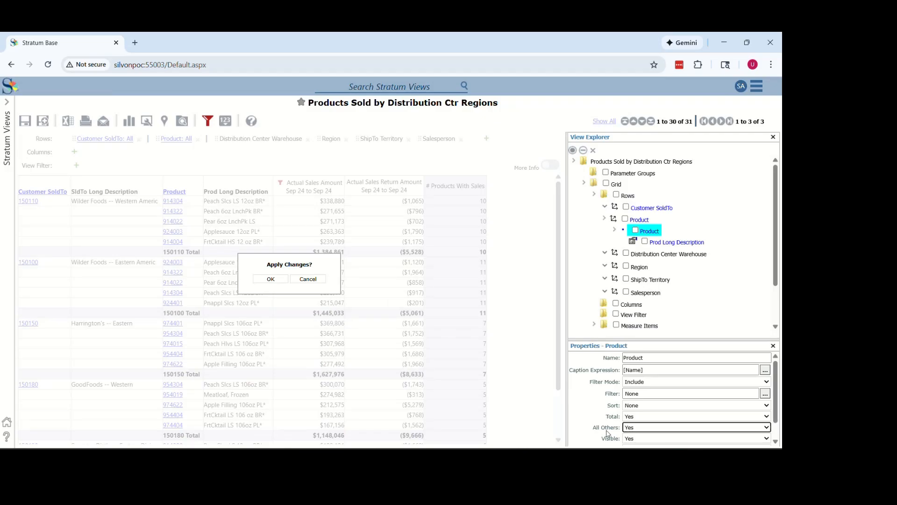
click(262, 281)
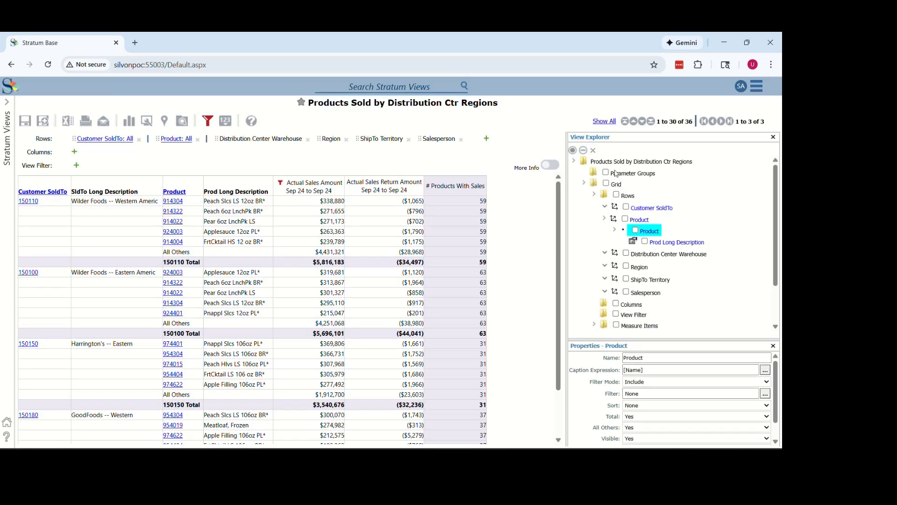
Step: Show all rows of the view and review each customer's products, All Others row and totals through the Grand Total
drag(561, 218, 558, 263)
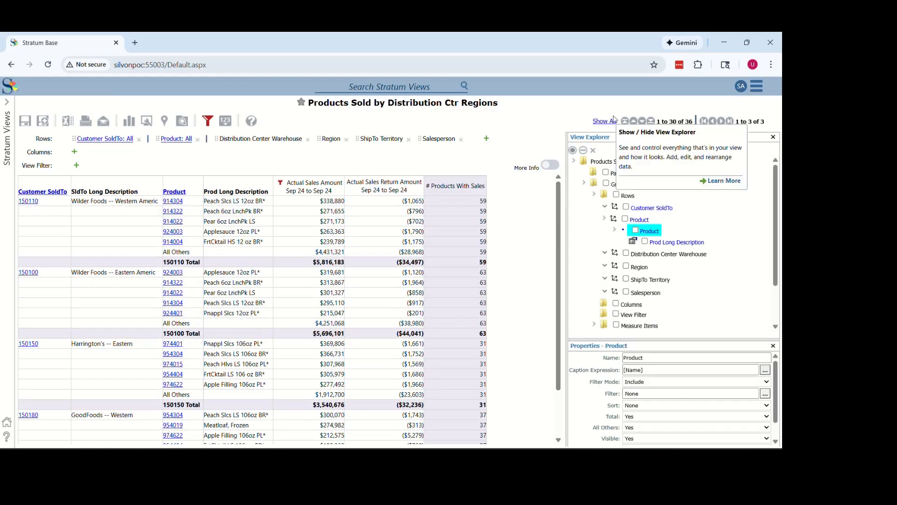
click(600, 122)
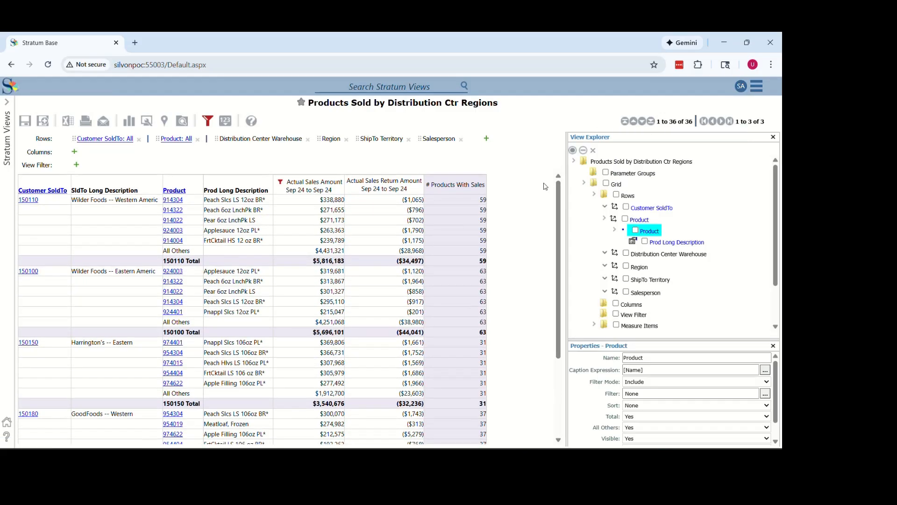
drag(559, 188, 533, 323)
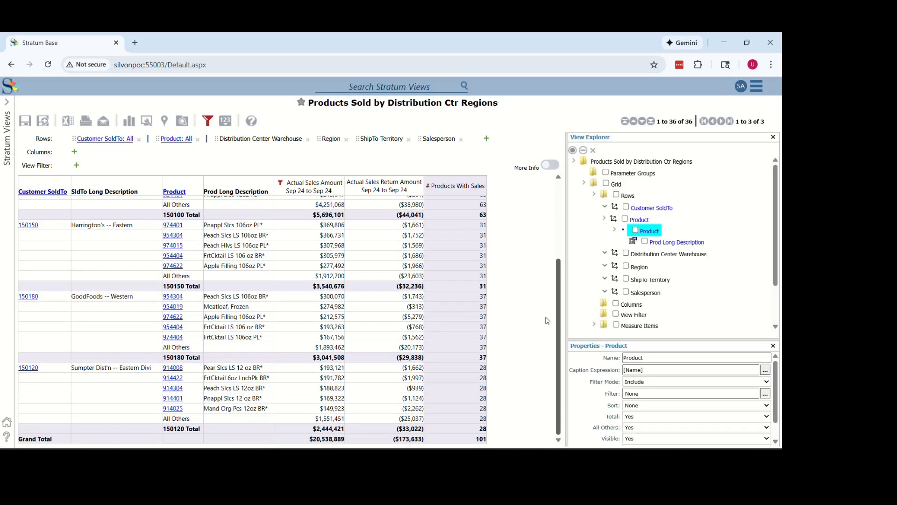
drag(555, 287, 550, 190)
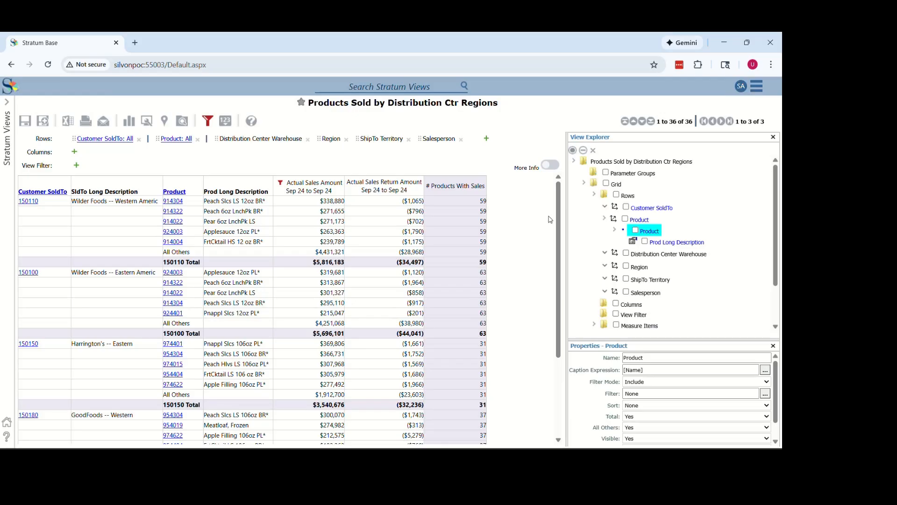
drag(560, 233, 556, 192)
Step: Clear the filter on the Actual Sales Amount measure
right_click(279, 185)
mouse_move(243, 288)
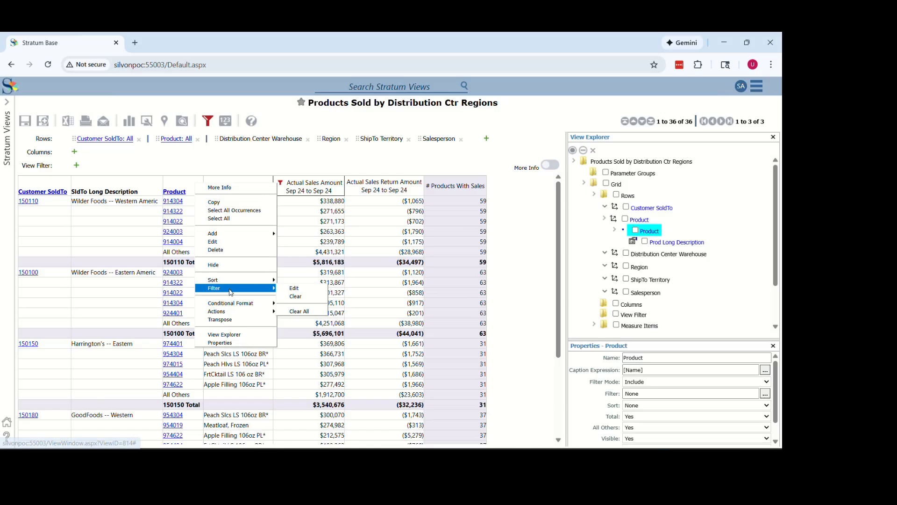
click(303, 297)
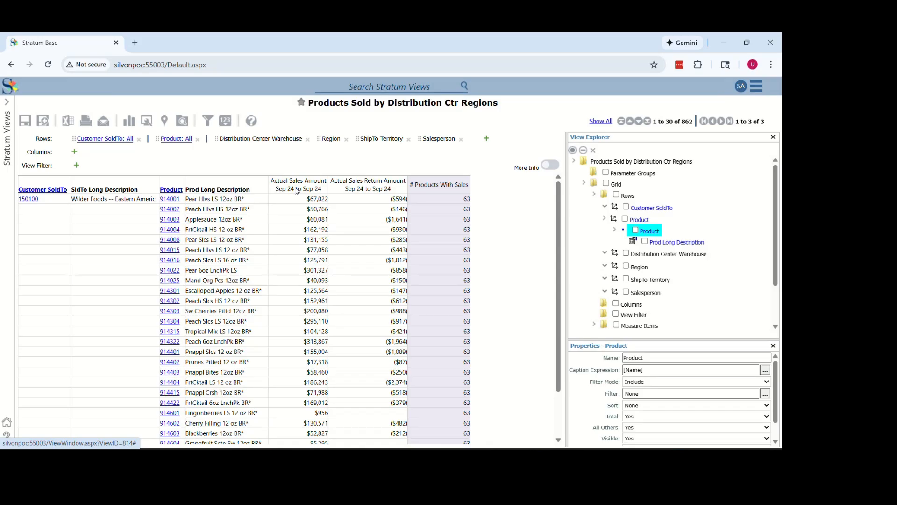
Step: Review the axis filter options for rows and columns among the view's filters, leaving them without changes
click(208, 121)
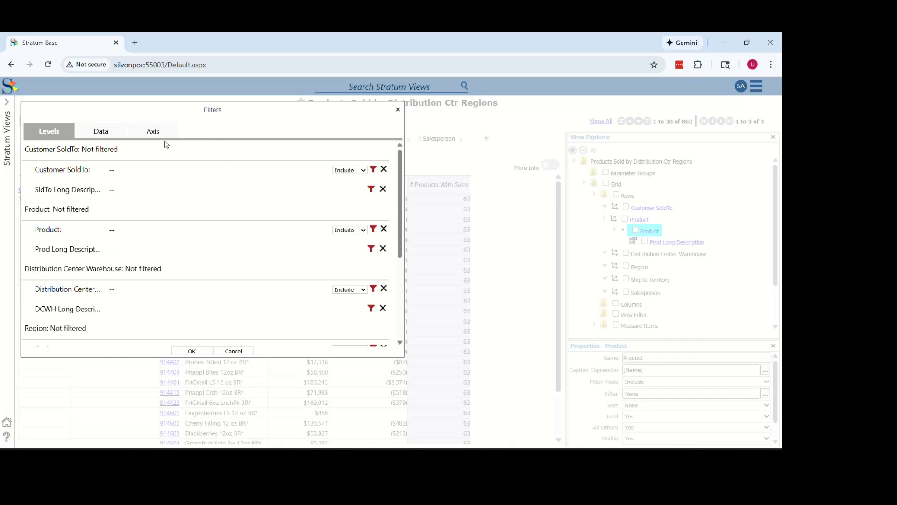
click(153, 131)
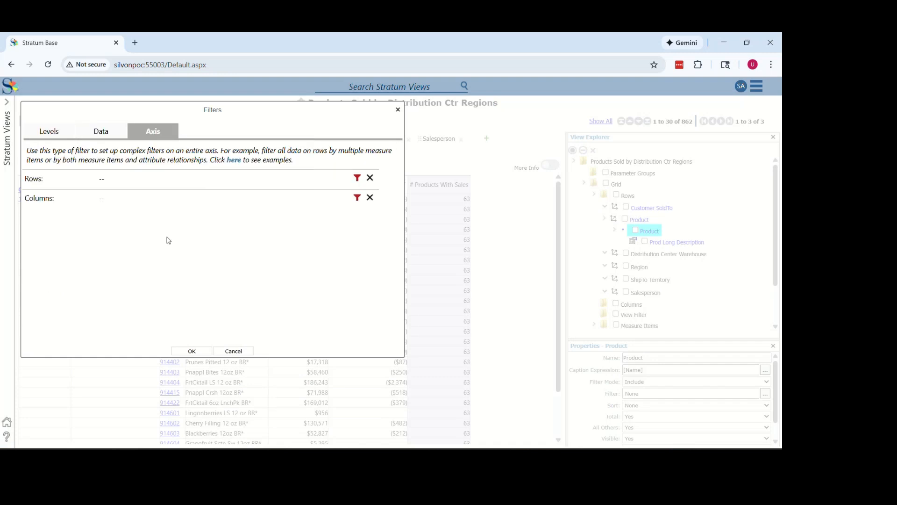
drag(245, 107, 390, 143)
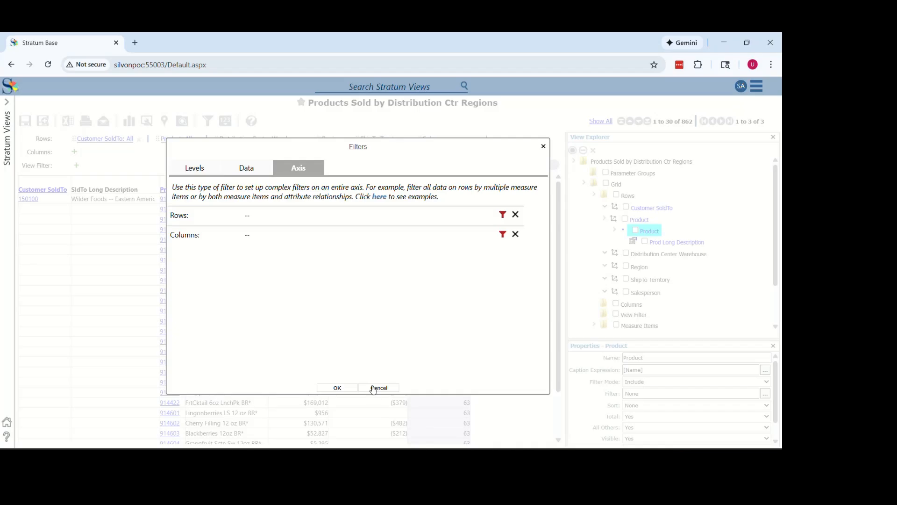
click(378, 388)
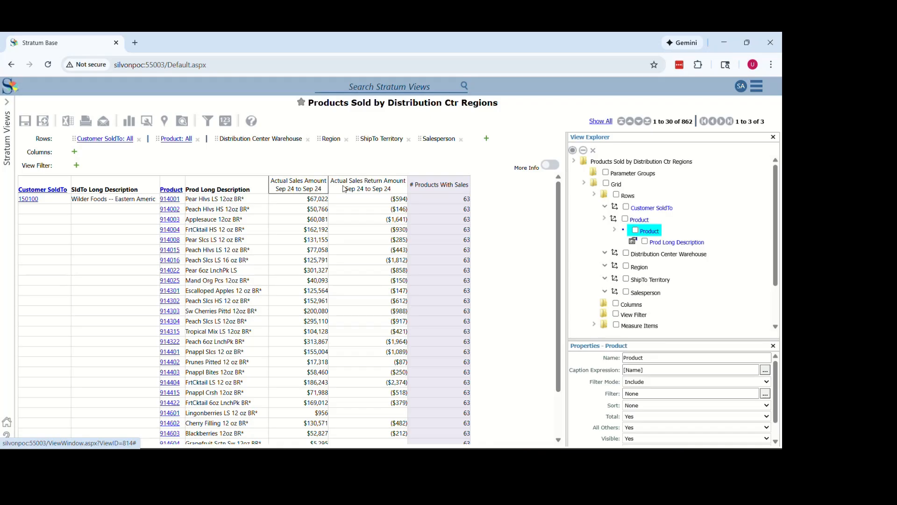
double_click(316, 187)
click(387, 110)
double_click(344, 189)
click(390, 110)
right_click(305, 191)
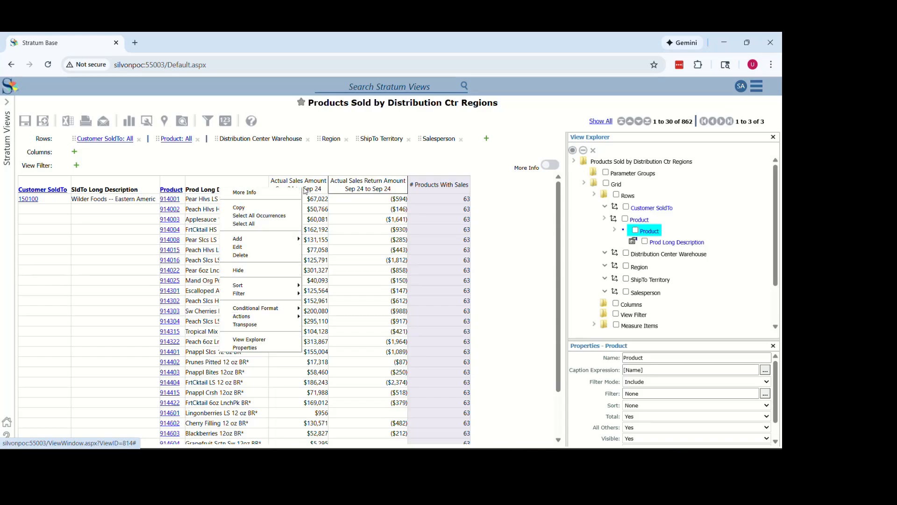
click(359, 164)
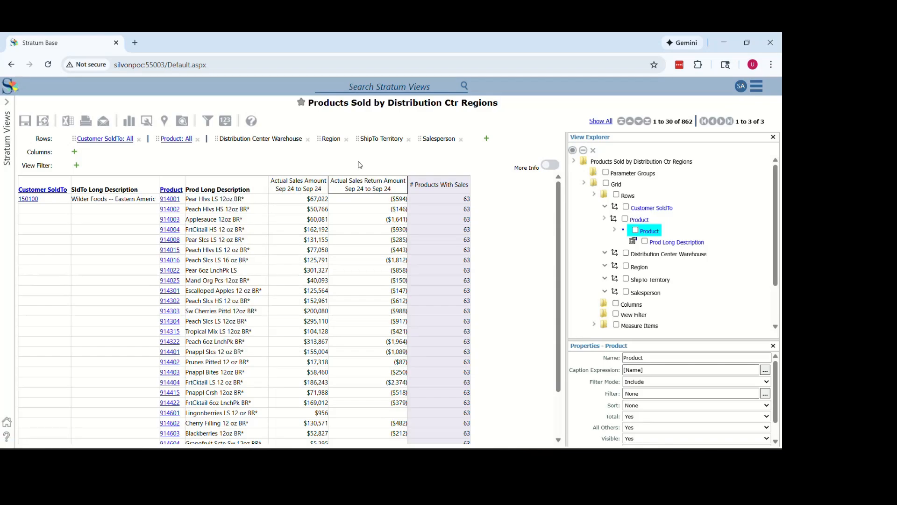
right_click(303, 192)
mouse_move(289, 296)
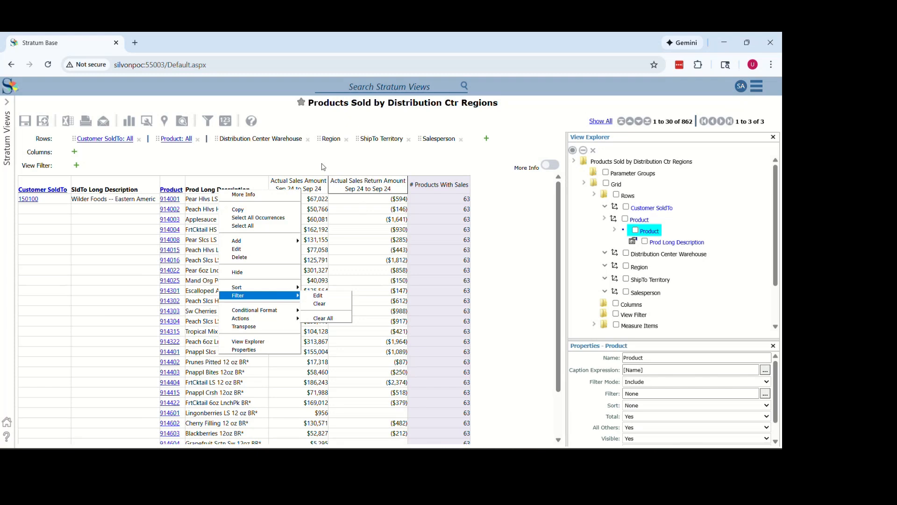
click(323, 164)
right_click(302, 185)
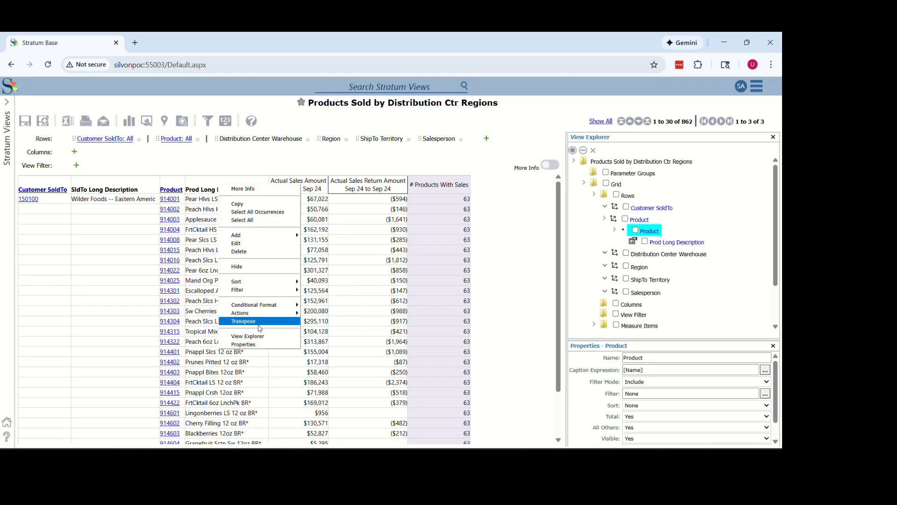
Step: Filter the Actual Sales Amount measure to values greater than 1000000
mouse_move(278, 290)
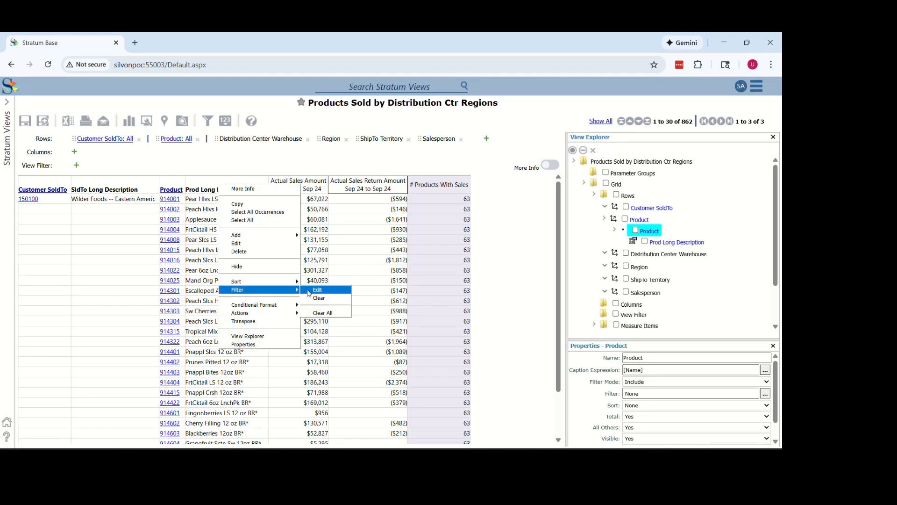
click(311, 291)
click(129, 138)
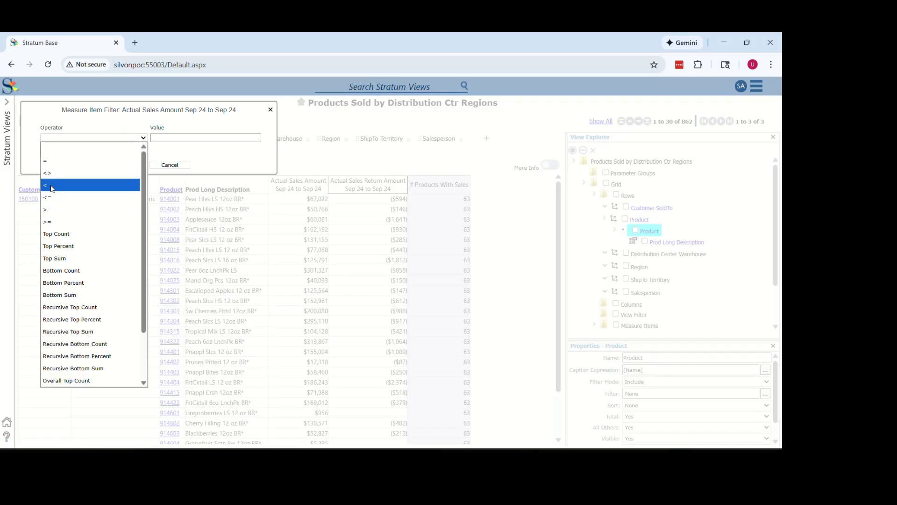
click(58, 210)
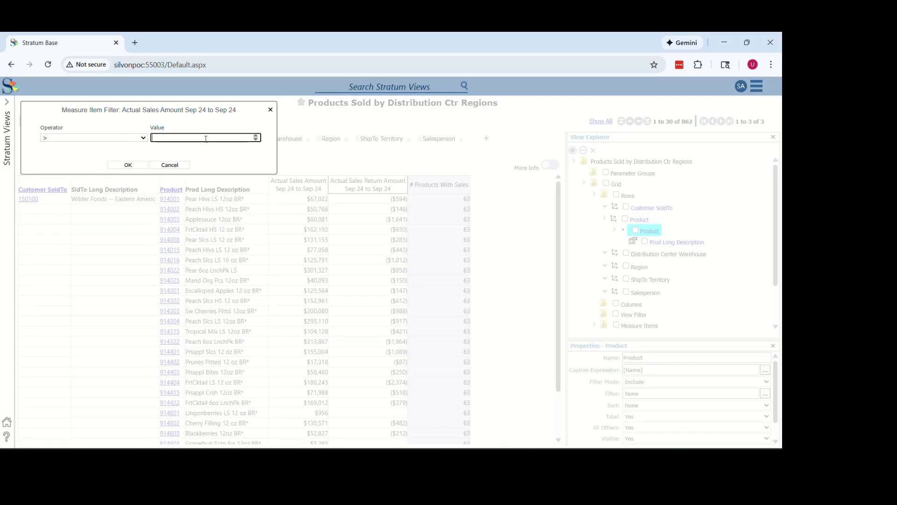
text(100000)
click(129, 165)
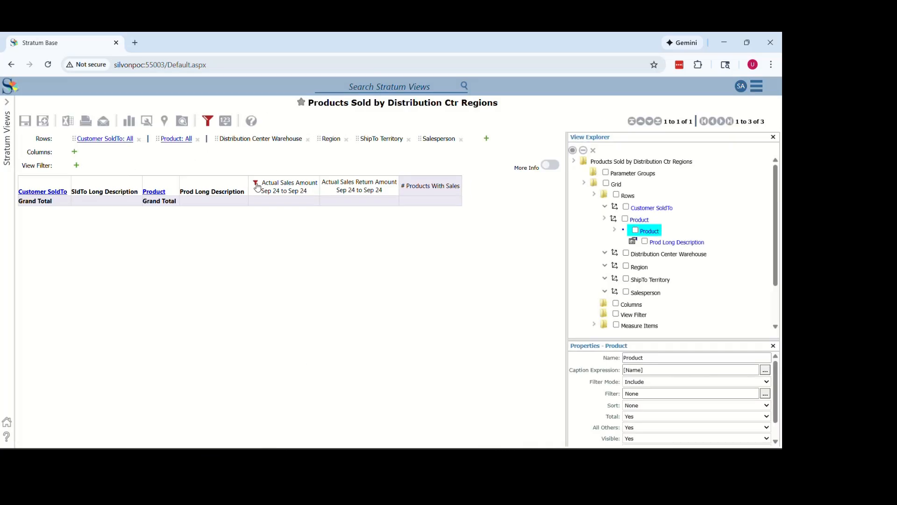
click(255, 181)
click(180, 141)
key(BackSpace)
key(BackSpace)
key(BackSpace)
key(BackSpace)
key(BackSpace)
key(BackSpace)
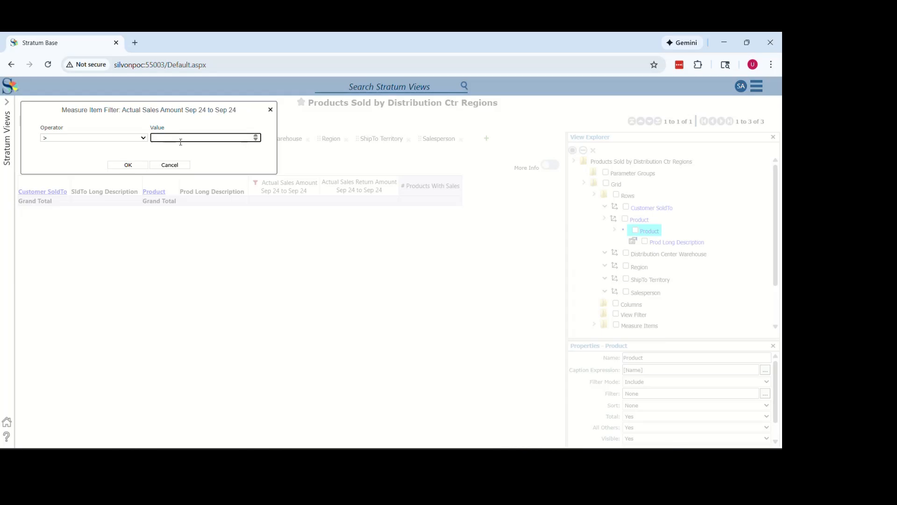
click(170, 165)
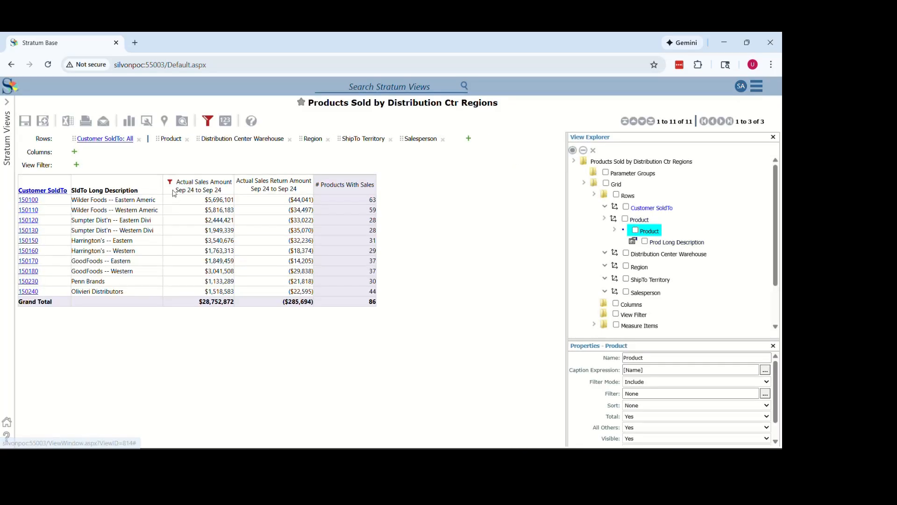
Step: Check the operator and value set in the Actual Sales Amount filter and keep them as they are
click(171, 183)
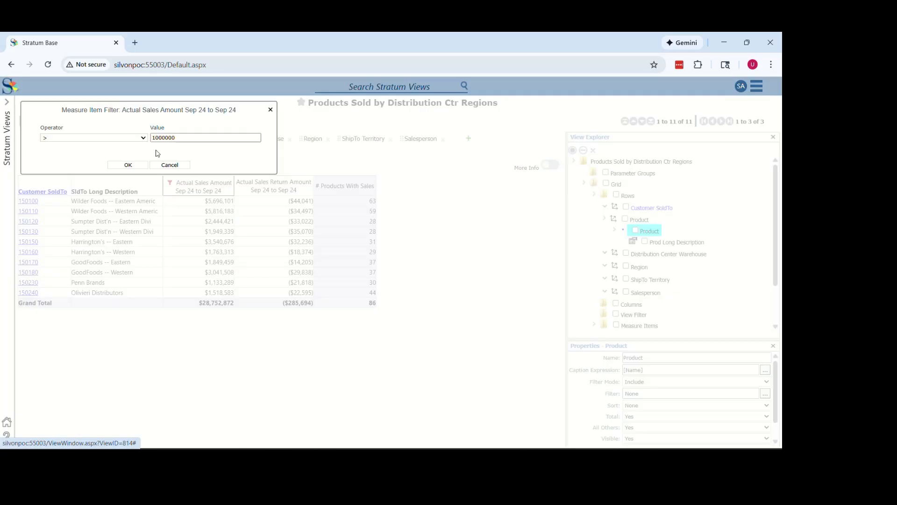
click(116, 139)
click(116, 142)
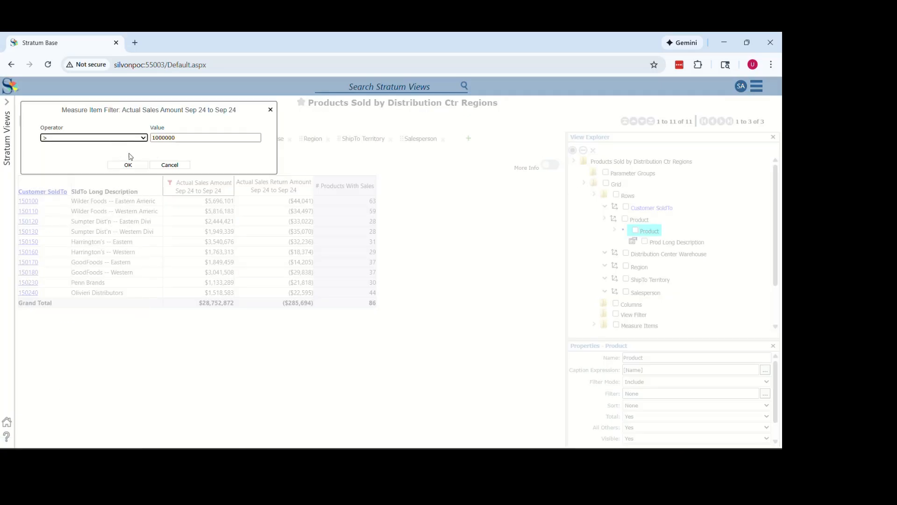
click(133, 165)
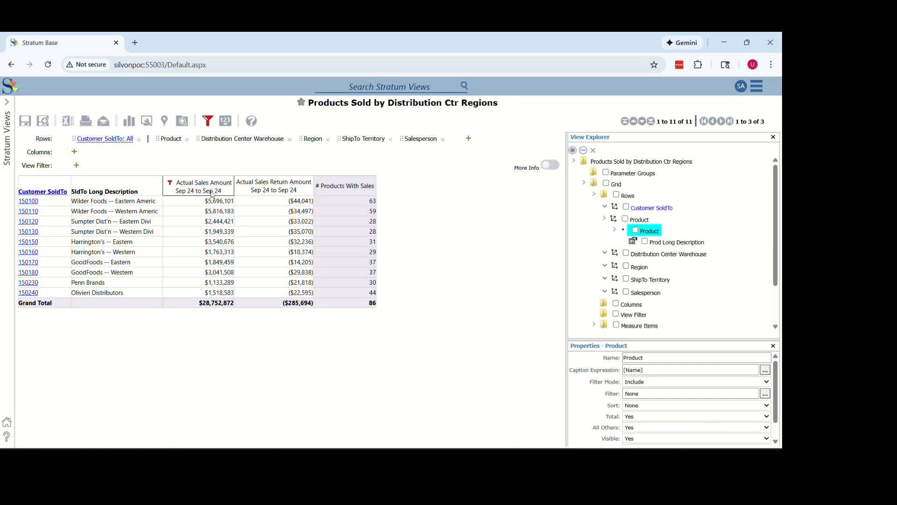
Step: Filter the Actual Sales Return Amount measure to values less than -30000
right_click(257, 184)
mouse_move(243, 290)
click(281, 291)
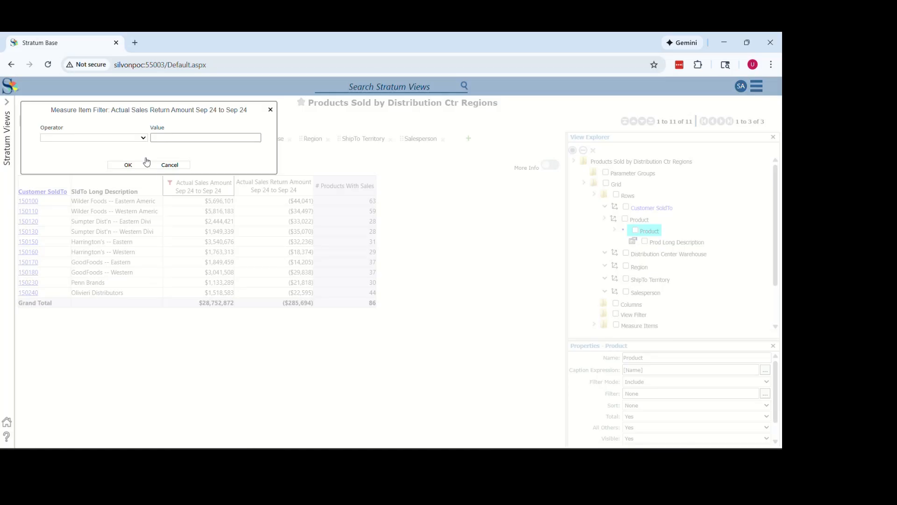
click(126, 143)
click(47, 185)
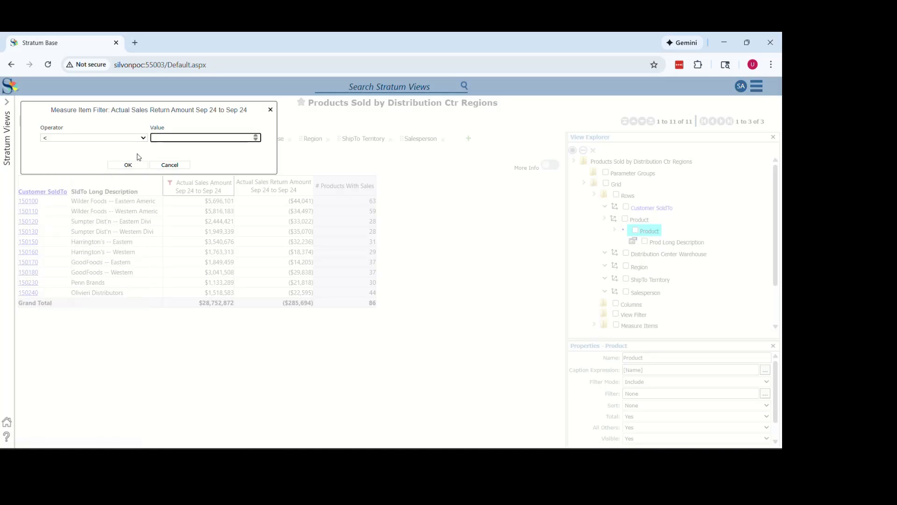
click(196, 139)
text(-30000)
click(141, 166)
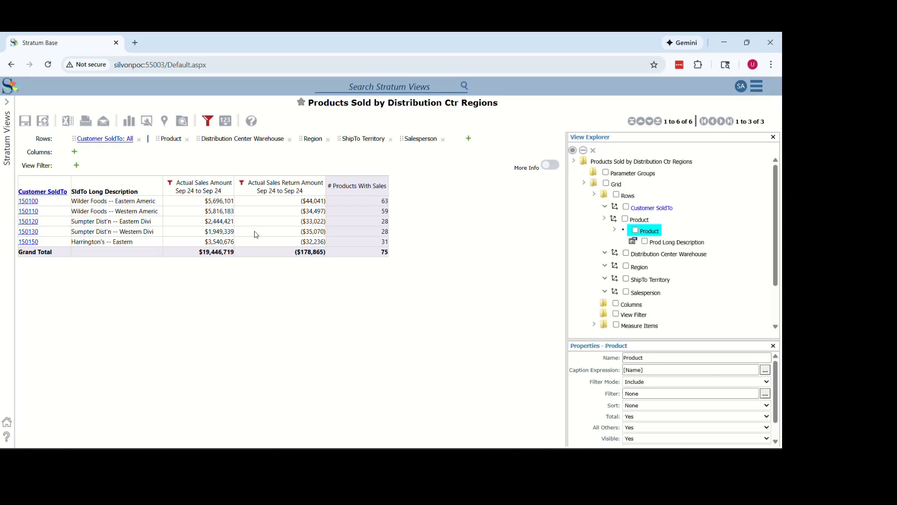
Step: Clear the filters on the Actual Sales Amount and Actual Sales Return Amount measures
right_click(168, 186)
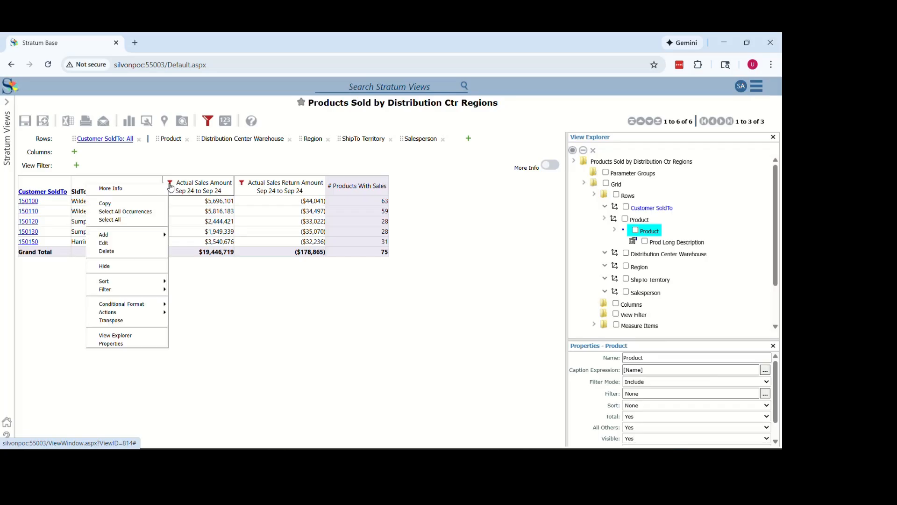
mouse_move(138, 290)
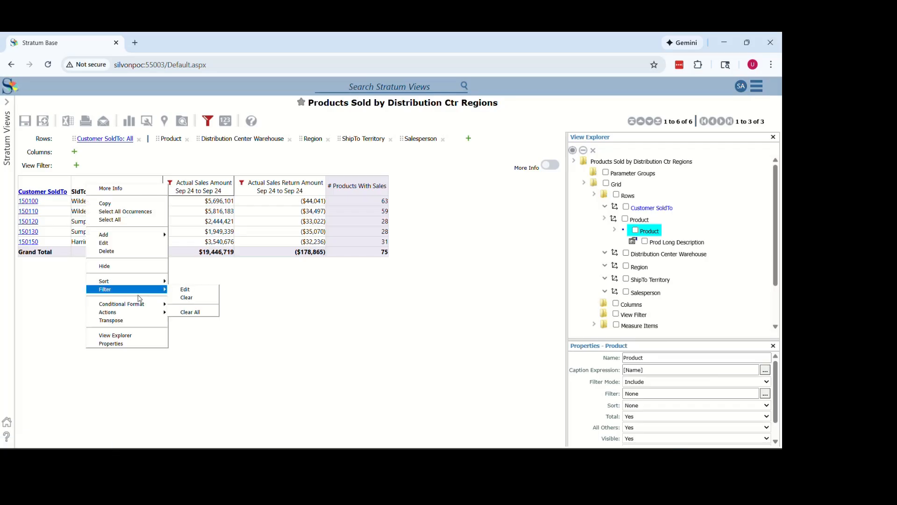
click(184, 299)
right_click(230, 183)
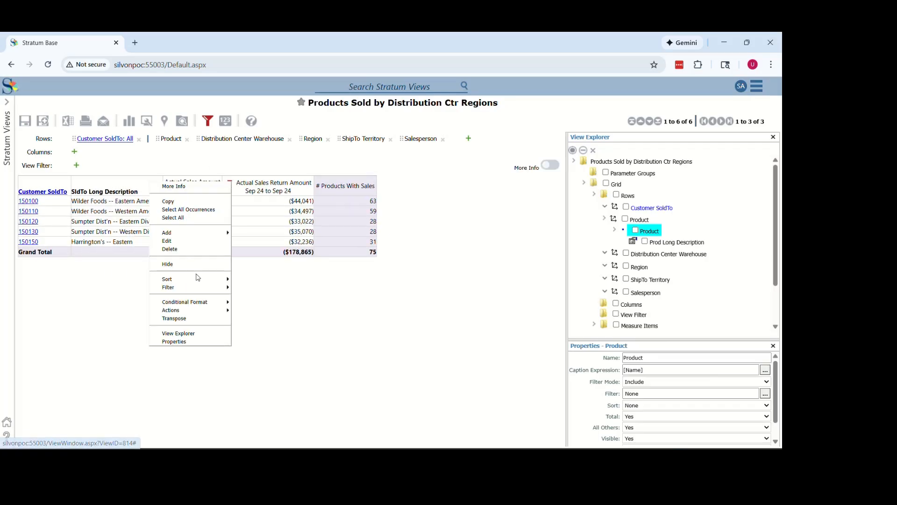
mouse_move(215, 287)
click(238, 300)
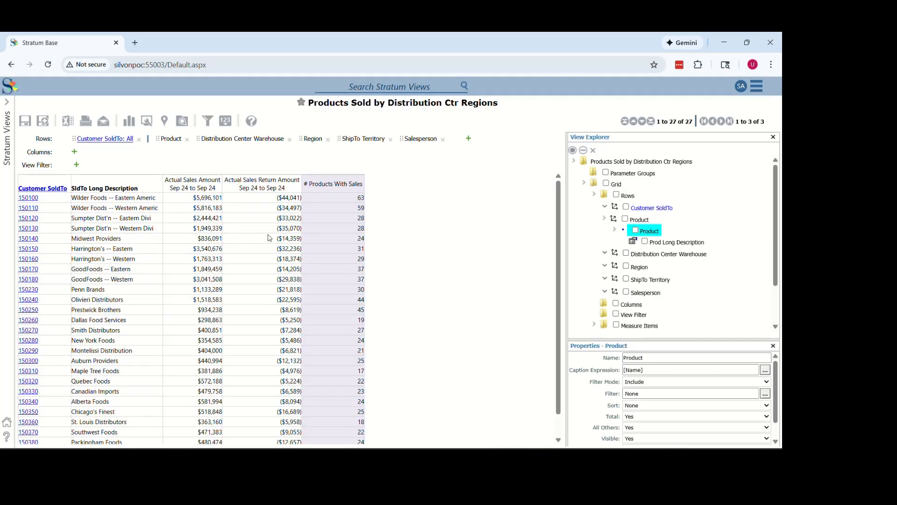
Step: Start an axis filter expression for the rows with the Data1 (Actual Sales Amount) measure >1000000
click(209, 126)
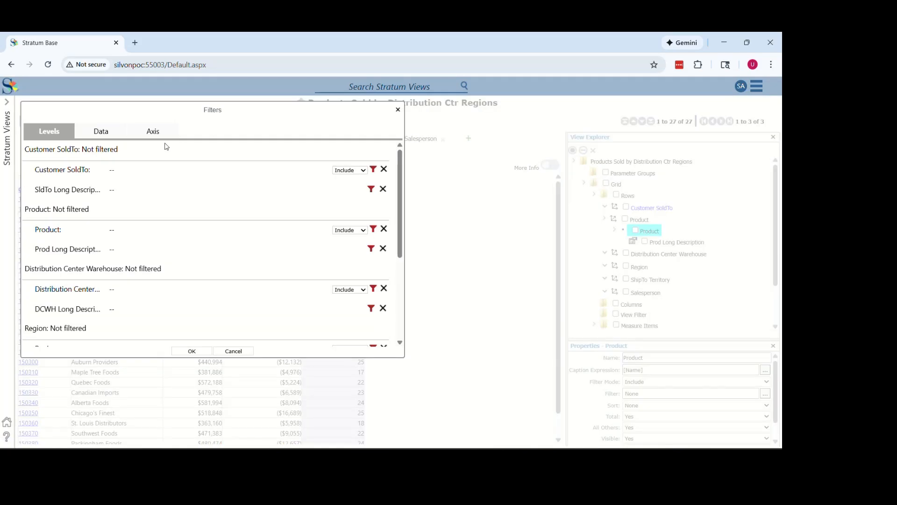
click(153, 132)
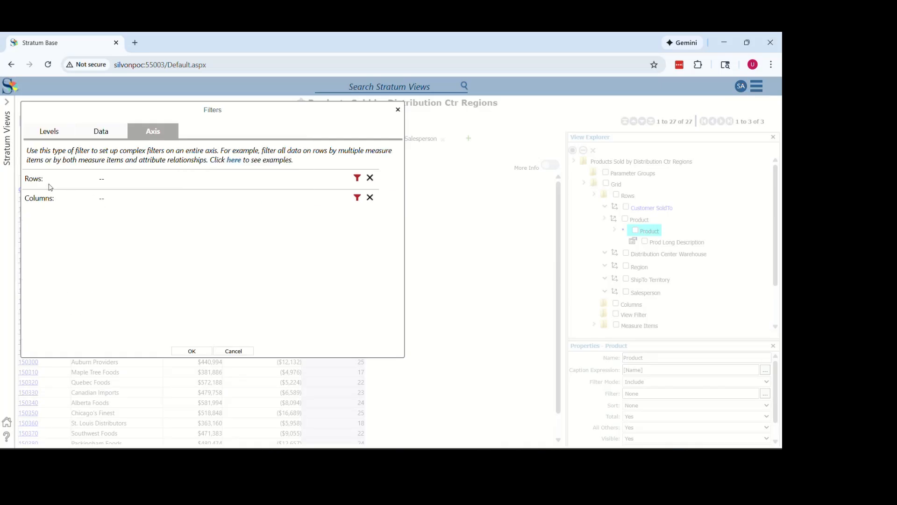
drag(191, 105, 321, 112)
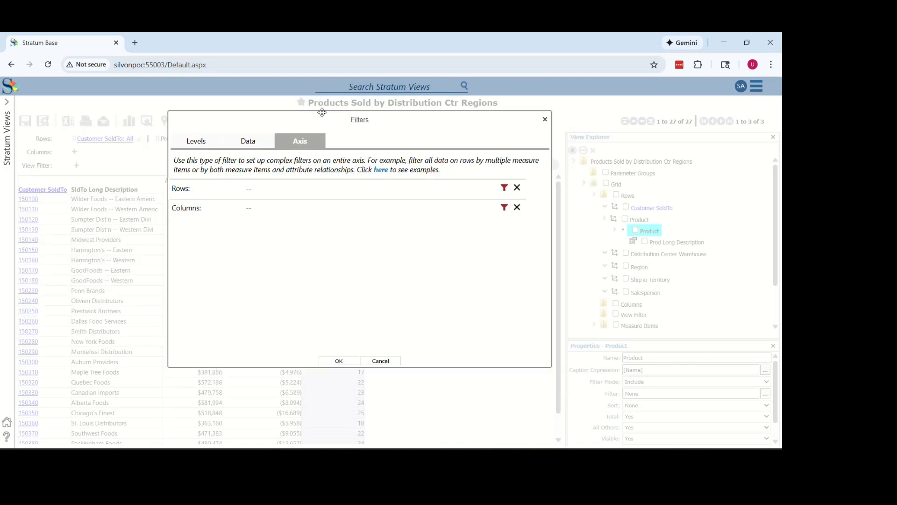
click(505, 187)
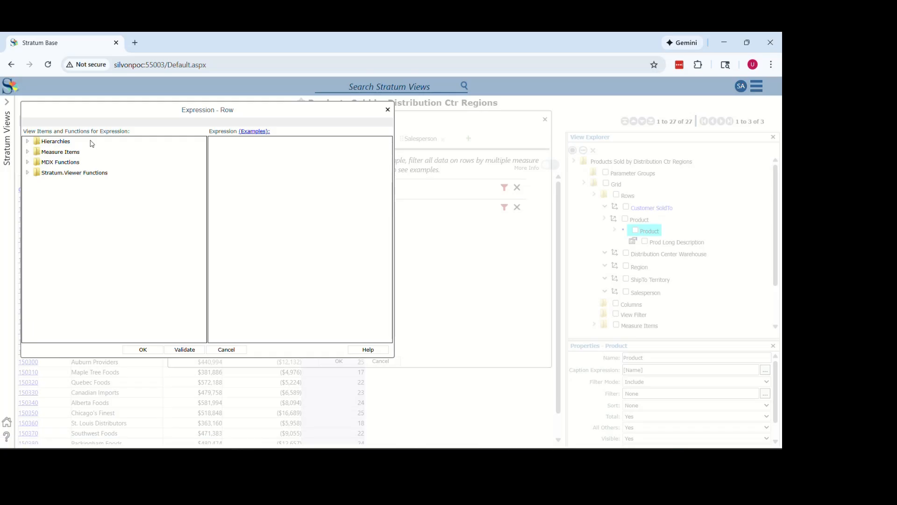
click(27, 152)
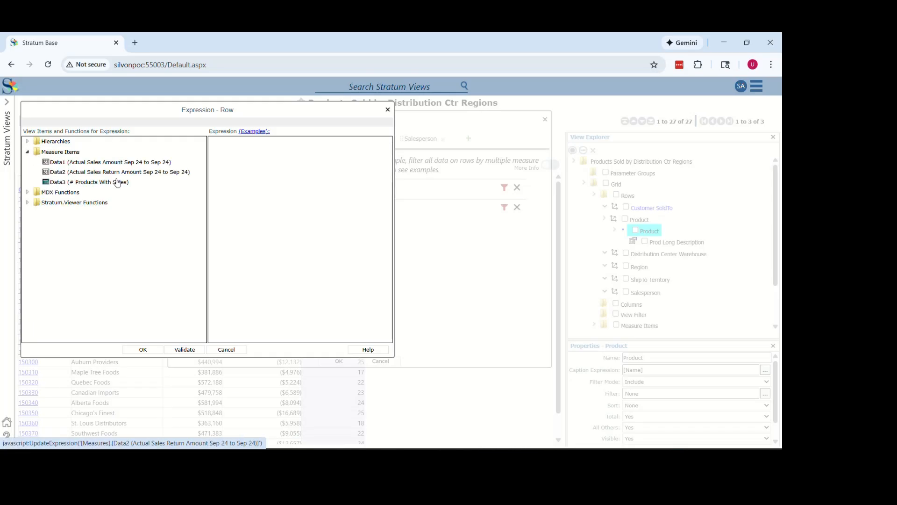
click(145, 164)
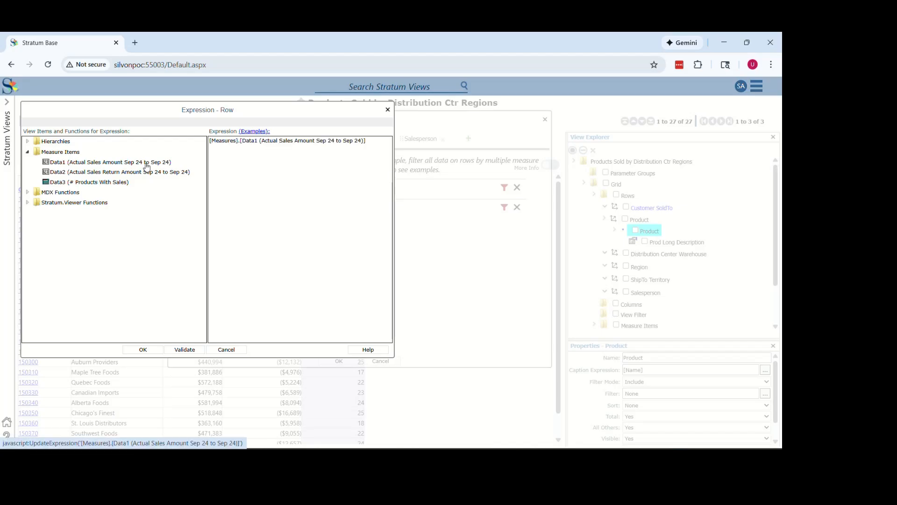
click(370, 143)
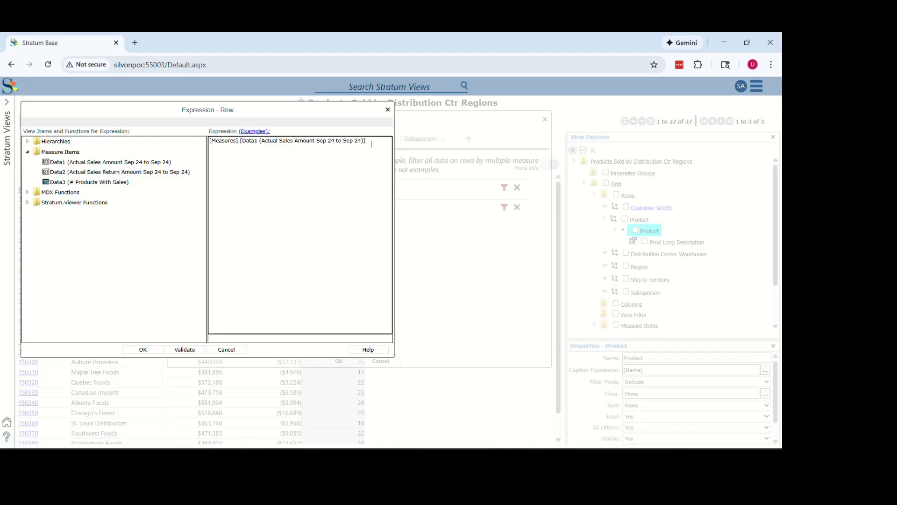
text(>1000000)
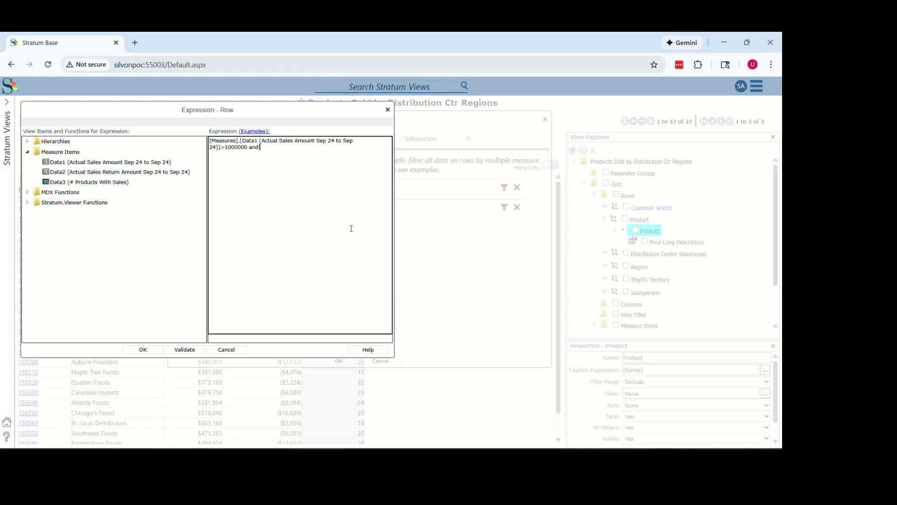
Step: Extend the rows expression with "and" plus the Data2 (Actual Sales Return Amount) measure <-30000, validate it and apply the axis filter
text(and)
double_click(133, 173)
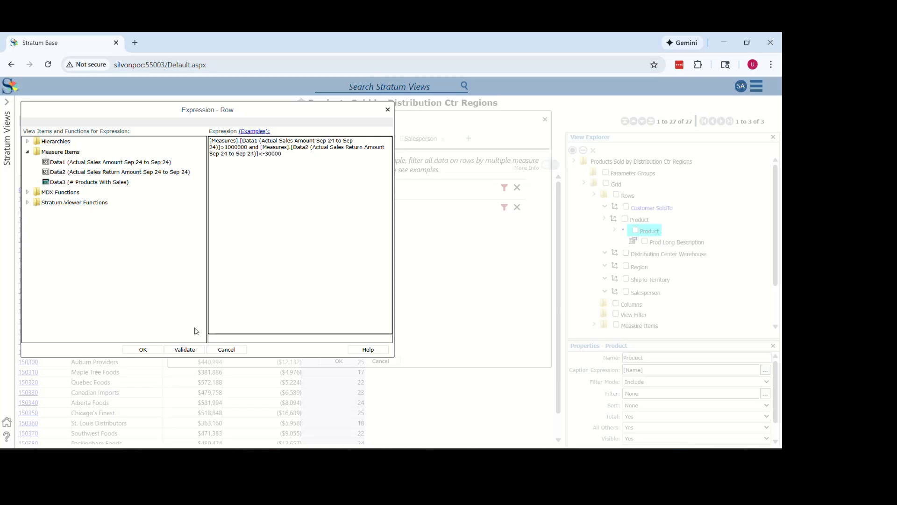
click(185, 349)
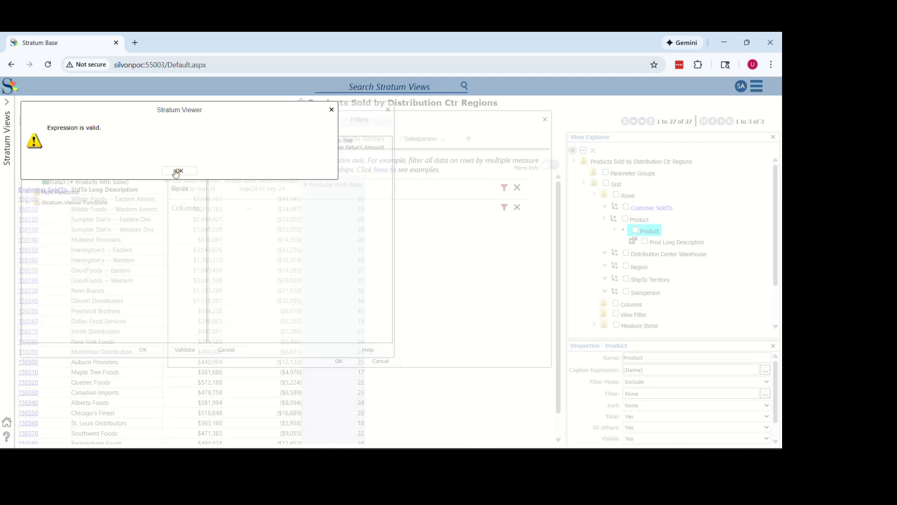
click(177, 171)
click(143, 349)
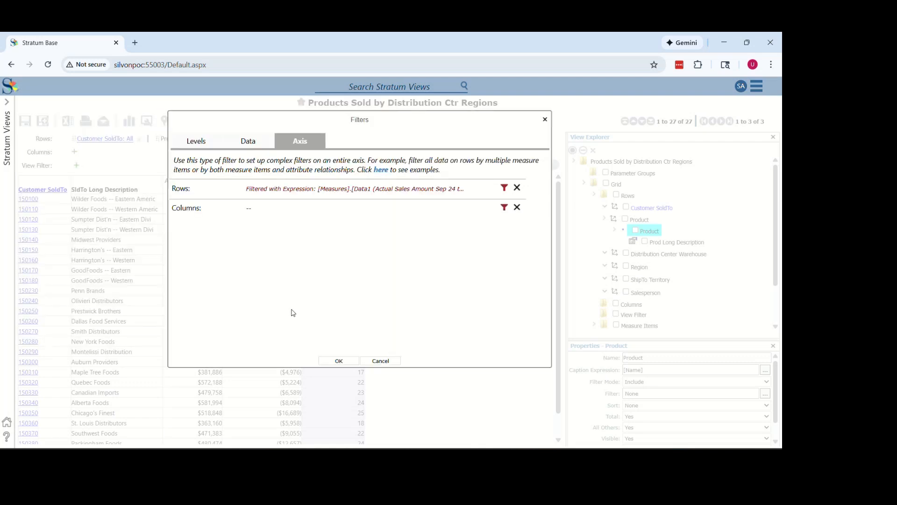
click(340, 360)
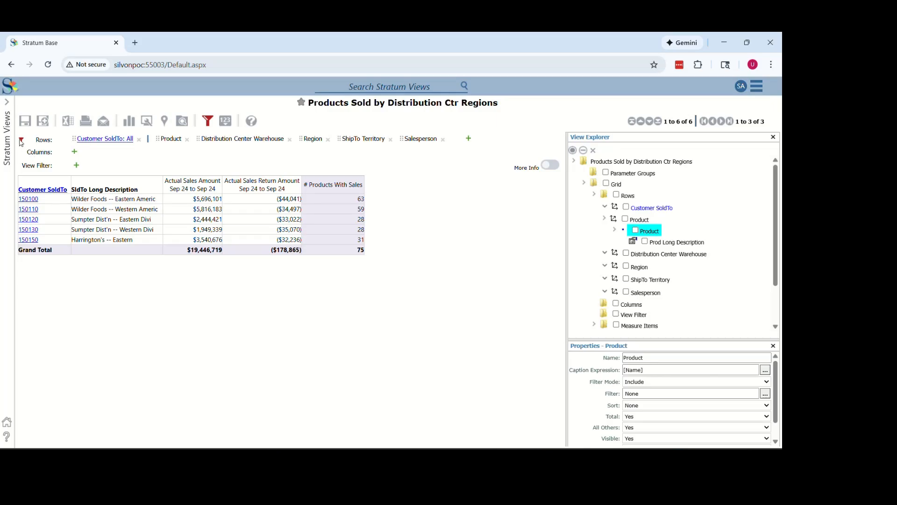
Step: Change the "and" in the rows' axis filter expression to "or", validate it and apply it
mouse_move(22, 143)
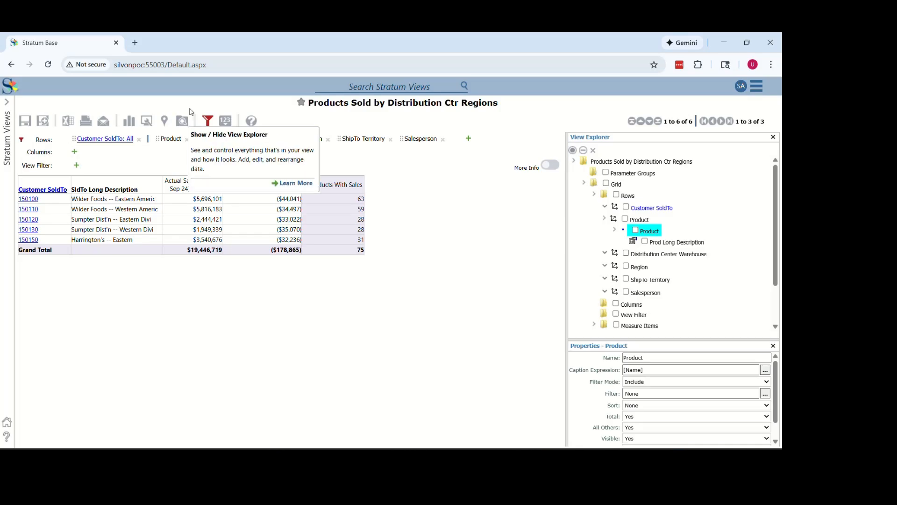
click(21, 140)
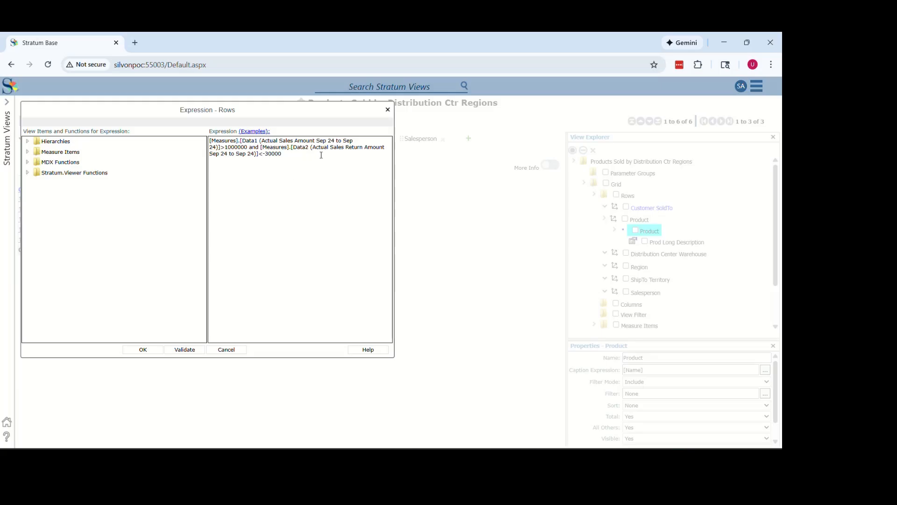
double_click(255, 148)
text(or)
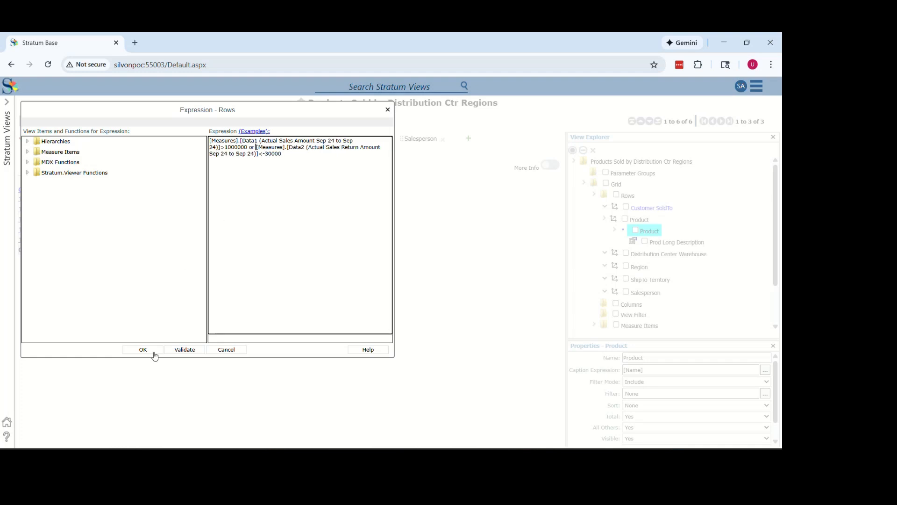
click(183, 350)
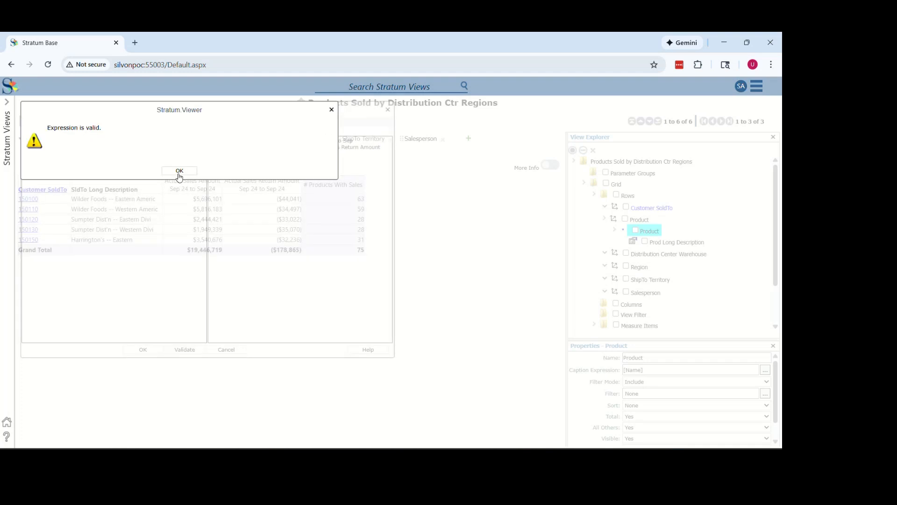
click(179, 171)
click(143, 350)
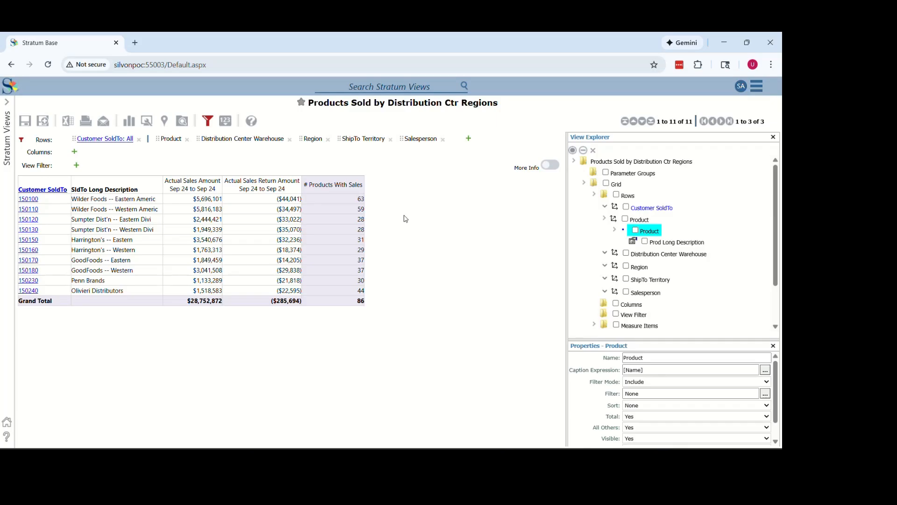
Step: Review the rows' axis filter expression and the measure items available for it, then leave the expression without changes
click(21, 140)
click(304, 156)
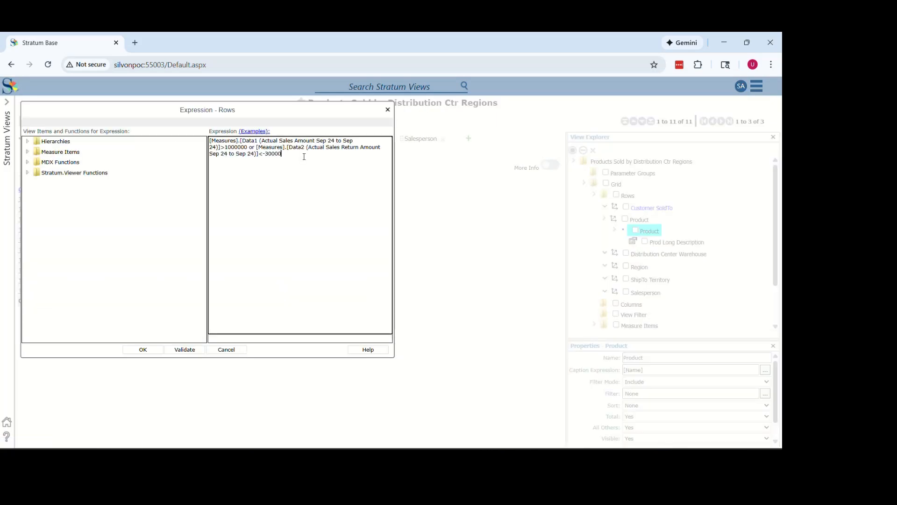
click(27, 151)
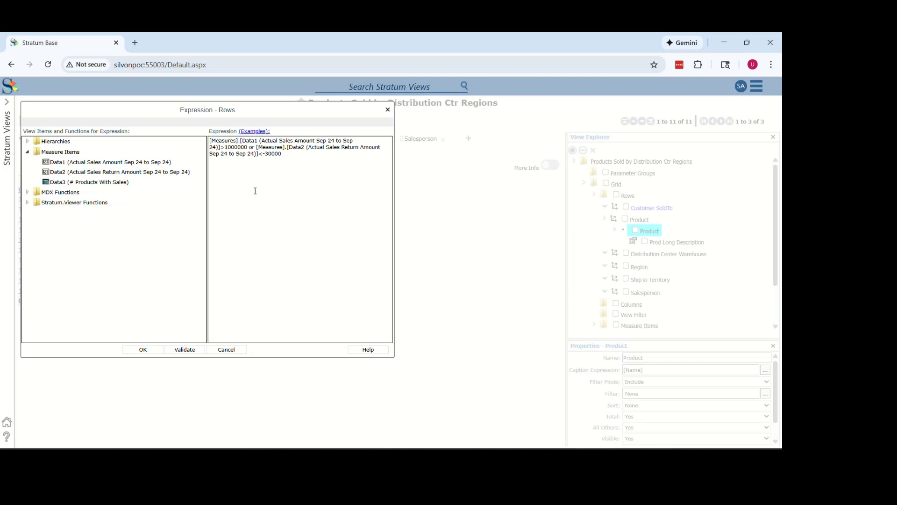
click(225, 354)
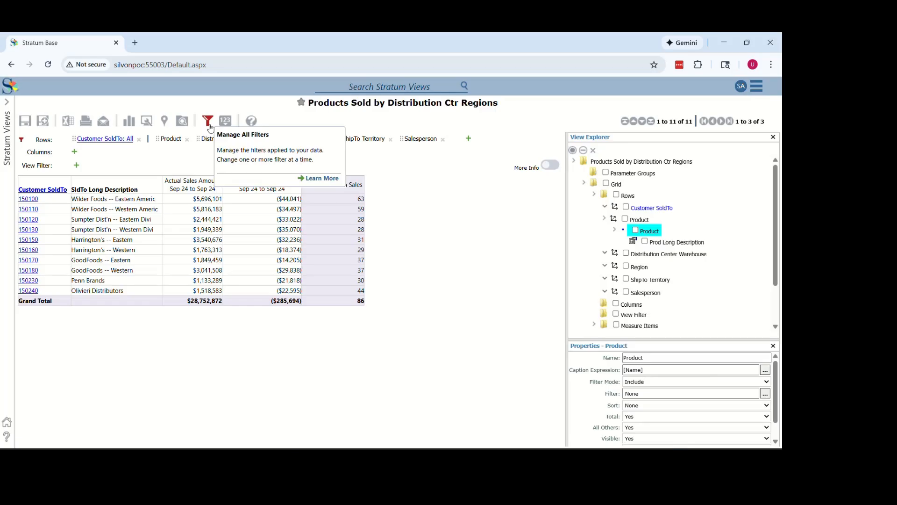
mouse_move(21, 142)
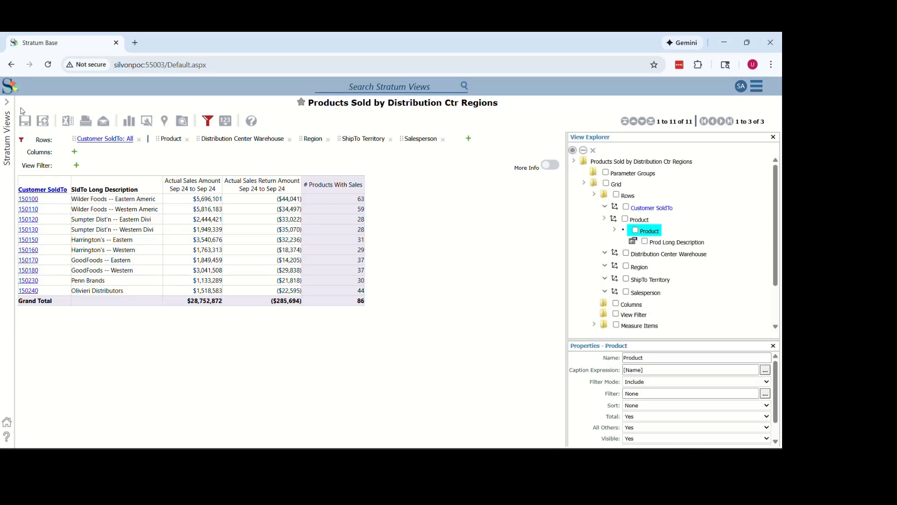
Step: Open the recently used Monthly Revenue and Profit view and collapse the list of views
click(9, 124)
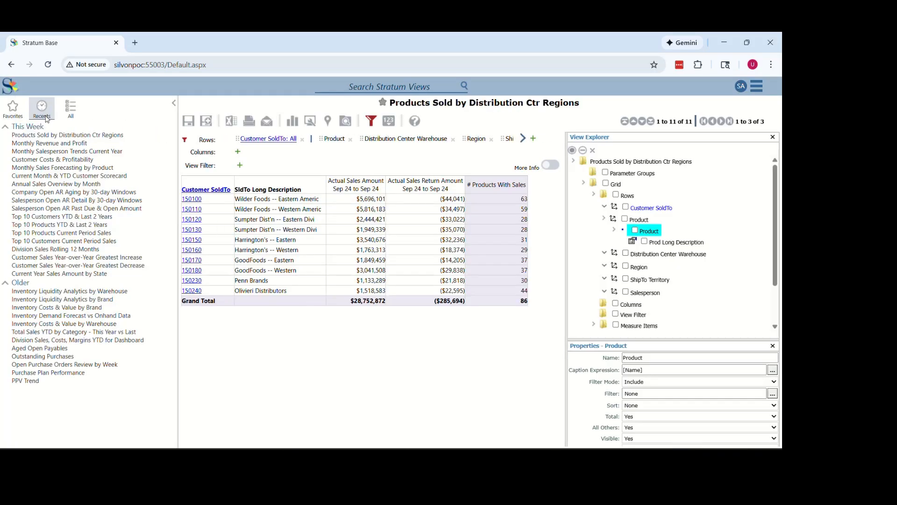
click(50, 143)
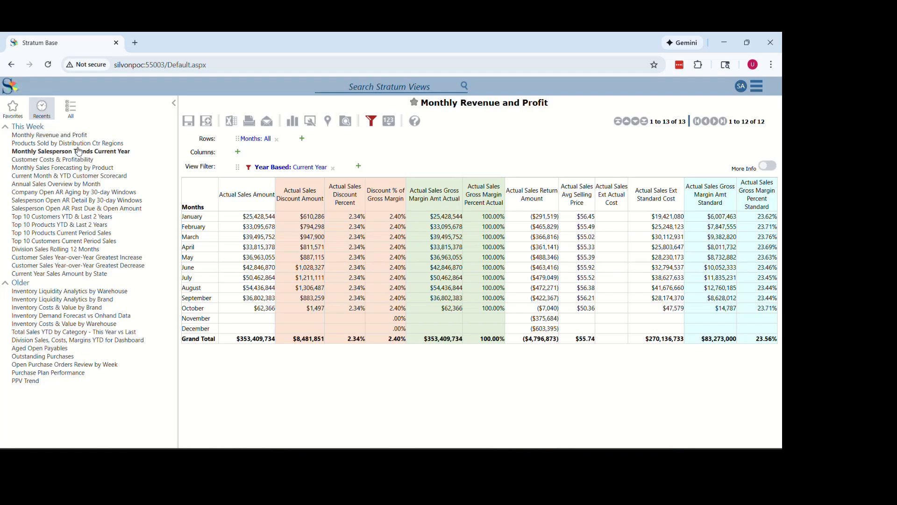
click(174, 106)
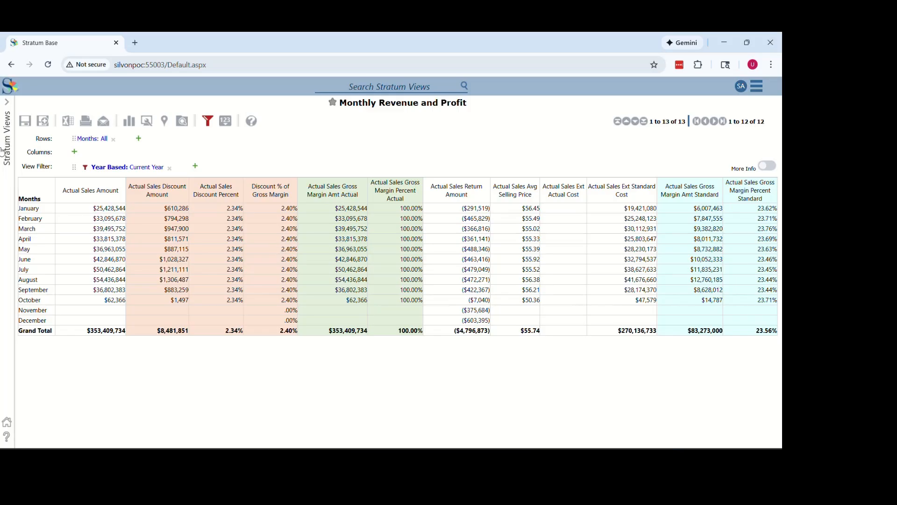
Step: Change the Year Based view filter to Last Year (2023) only and apply it
click(86, 169)
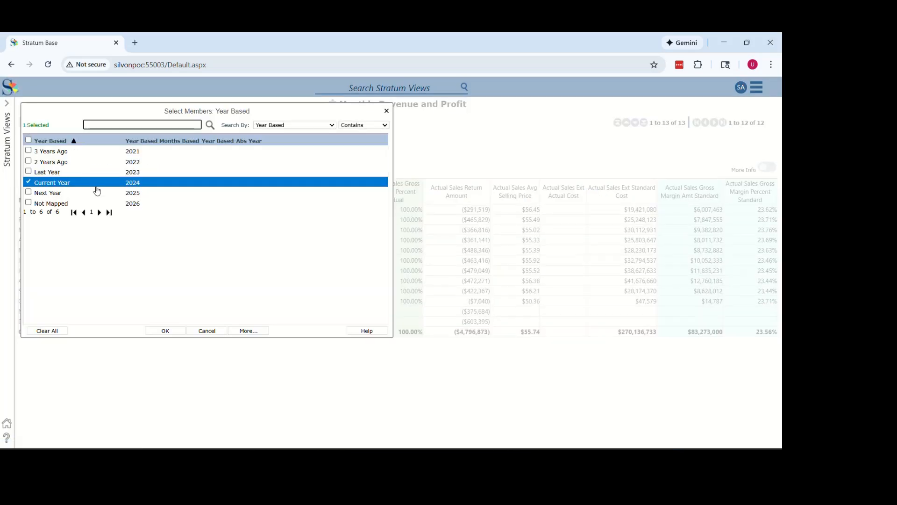
click(144, 173)
click(136, 183)
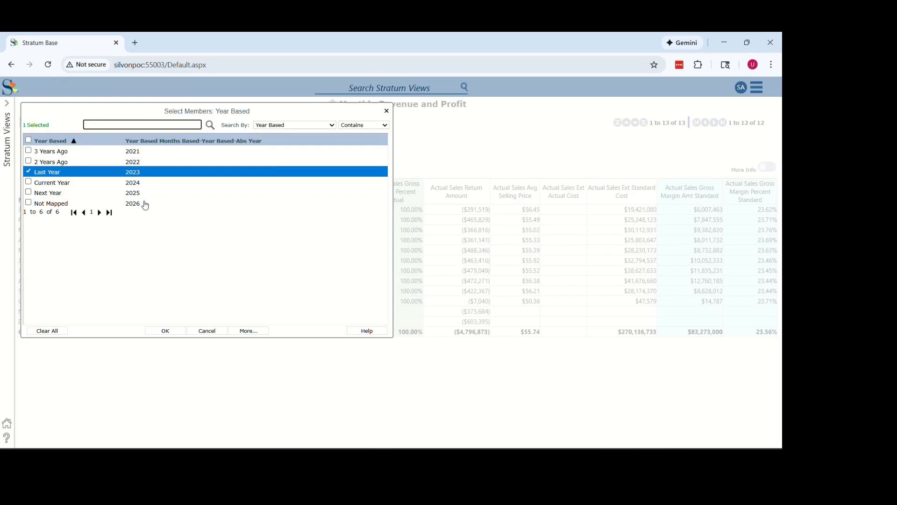
click(174, 331)
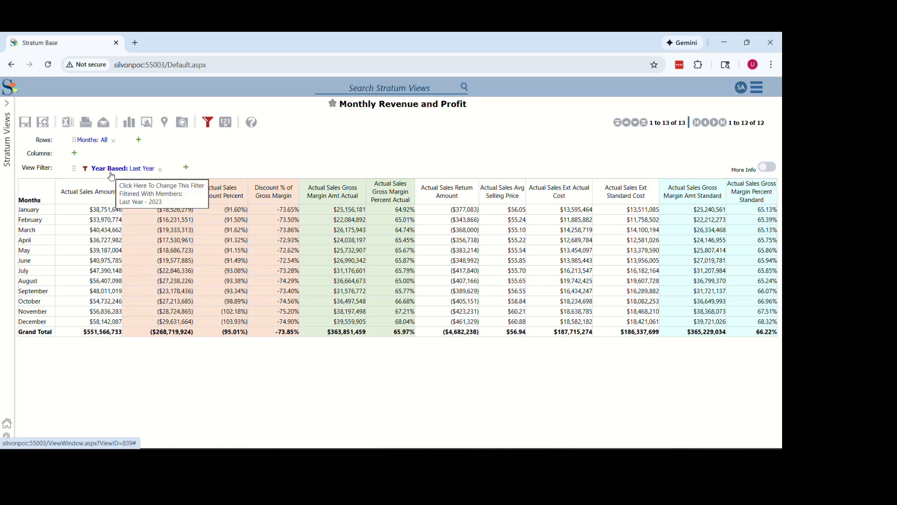
Step: Filter the Months rows to January, February and March
right_click(32, 201)
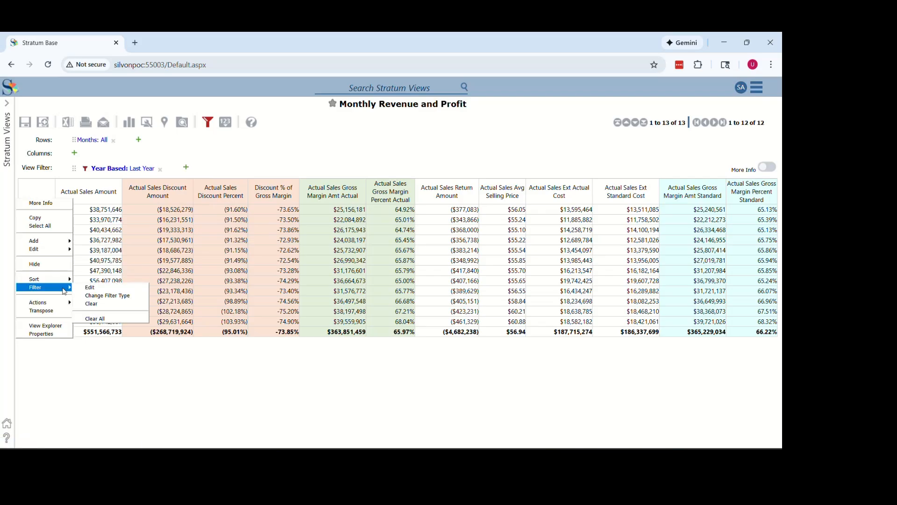
click(88, 290)
drag(49, 152, 50, 172)
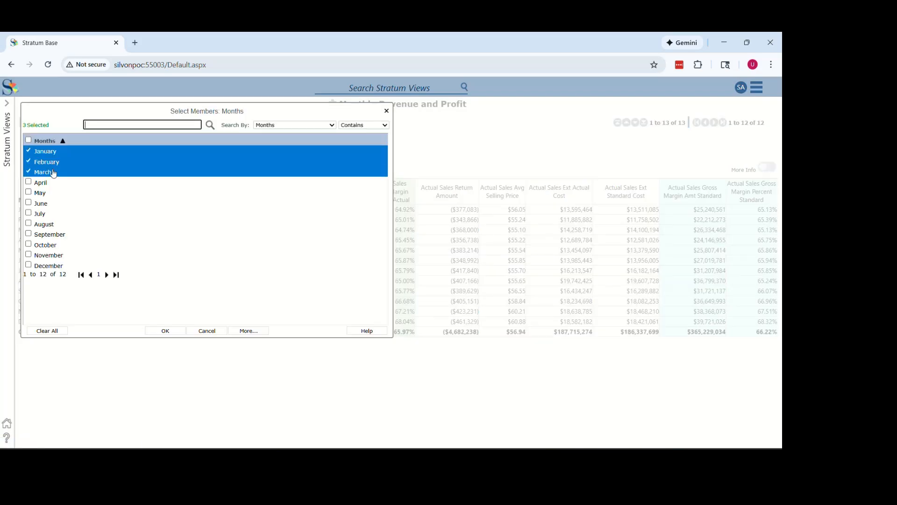
click(165, 331)
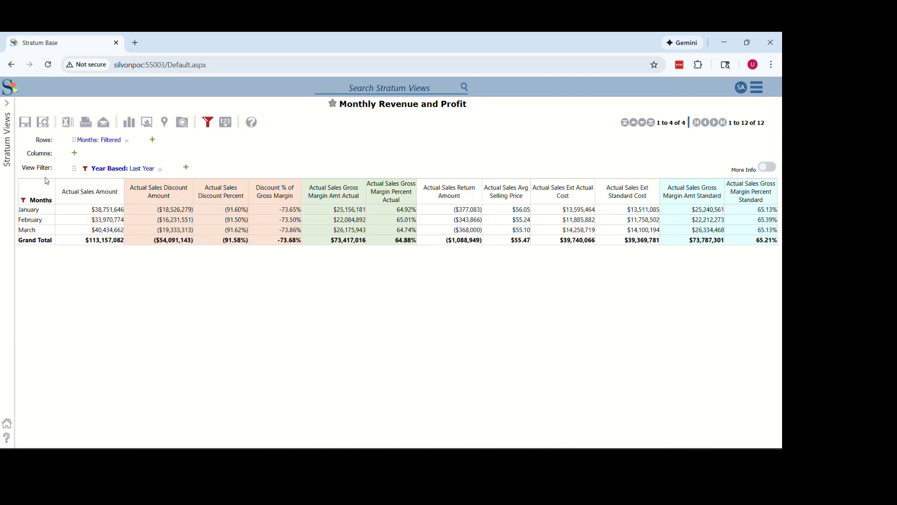
Step: Reopen the Monthly Revenue and Profit view with its saved filters and collapse the list of views
click(7, 120)
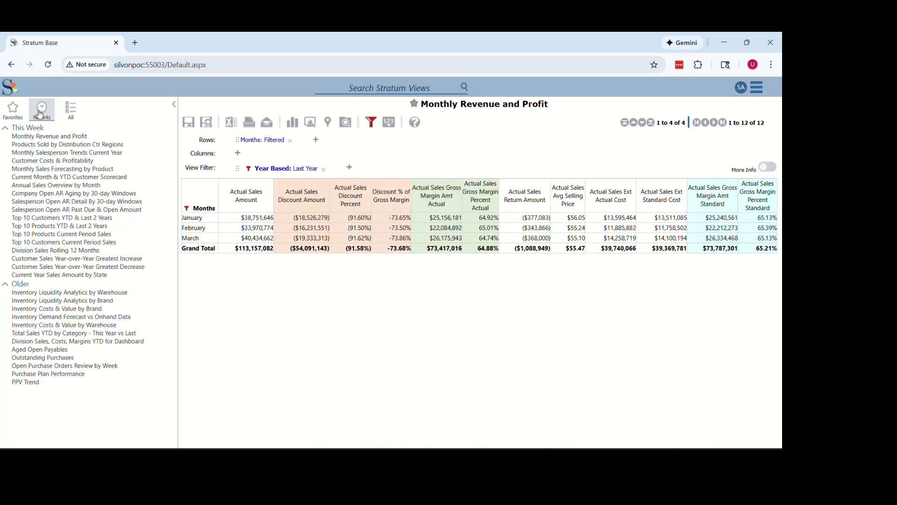
click(46, 136)
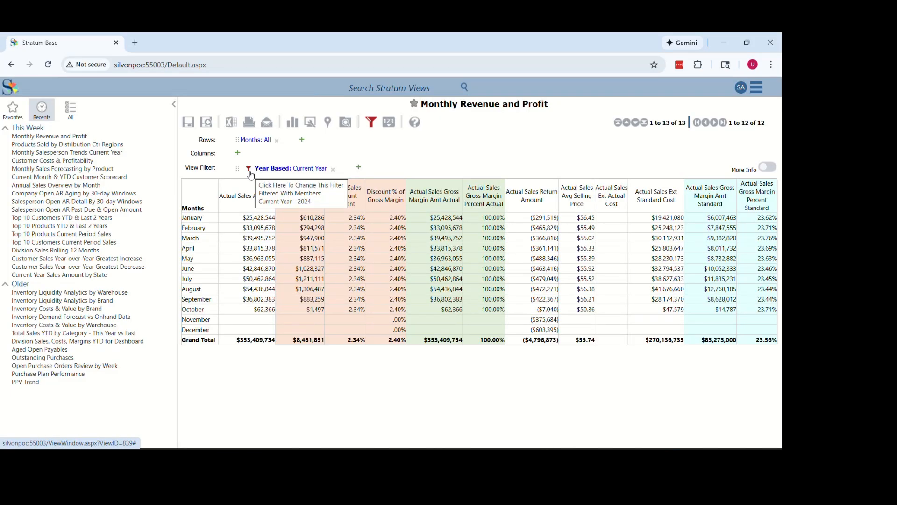
click(176, 105)
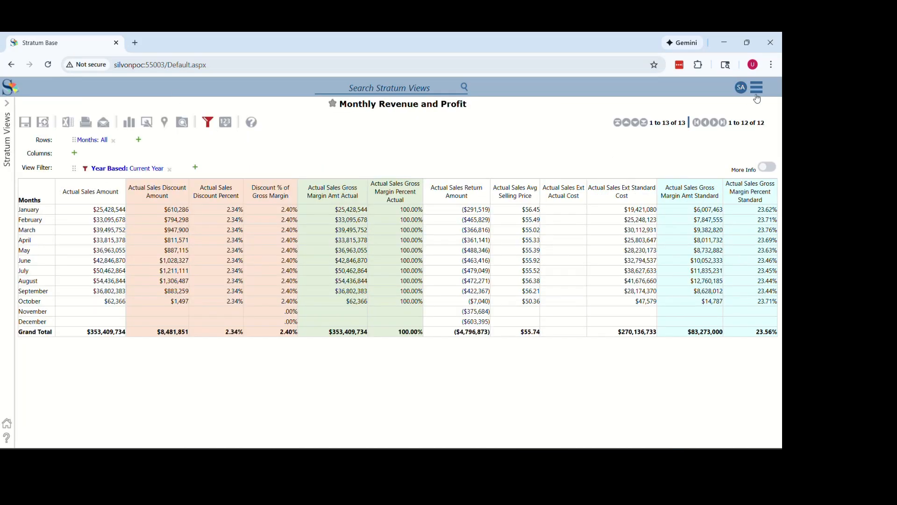
Step: Return to the Stratum home page and look through the Live Insight Courses schedule and the other learning resources
click(756, 93)
click(748, 98)
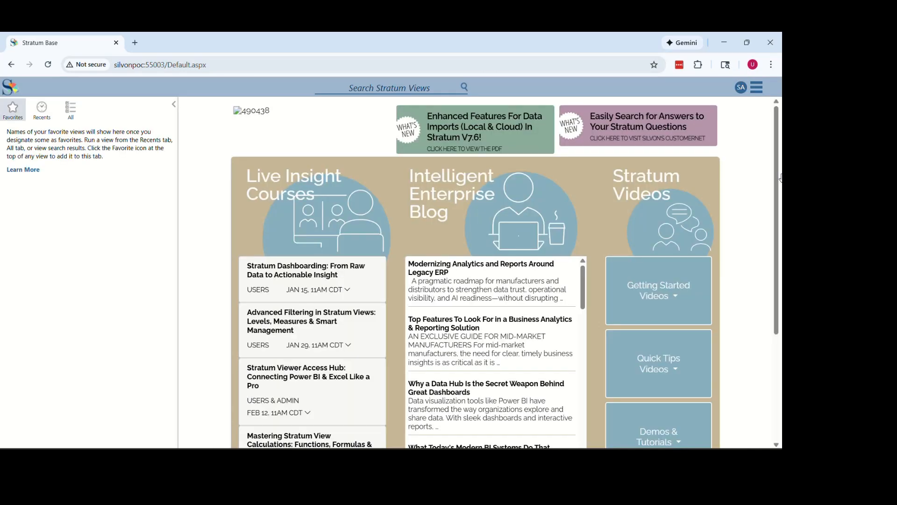
drag(779, 177, 778, 243)
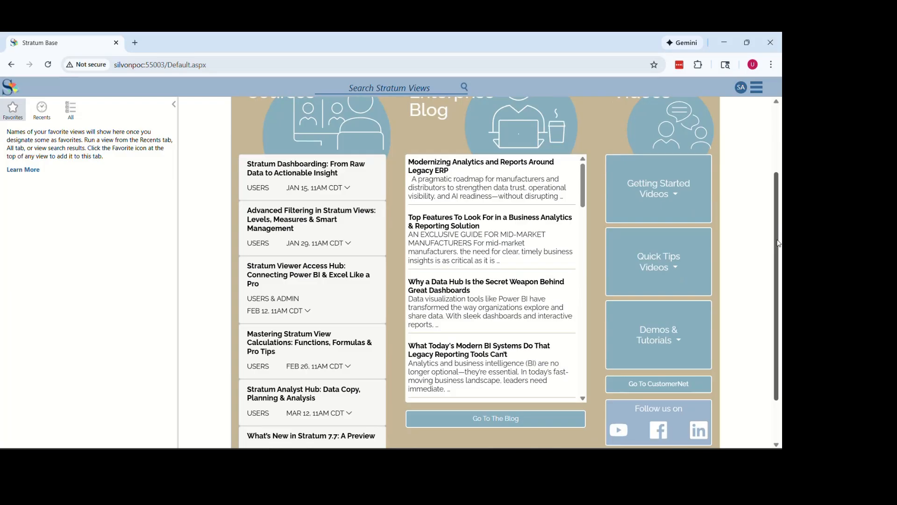
drag(779, 243, 779, 251)
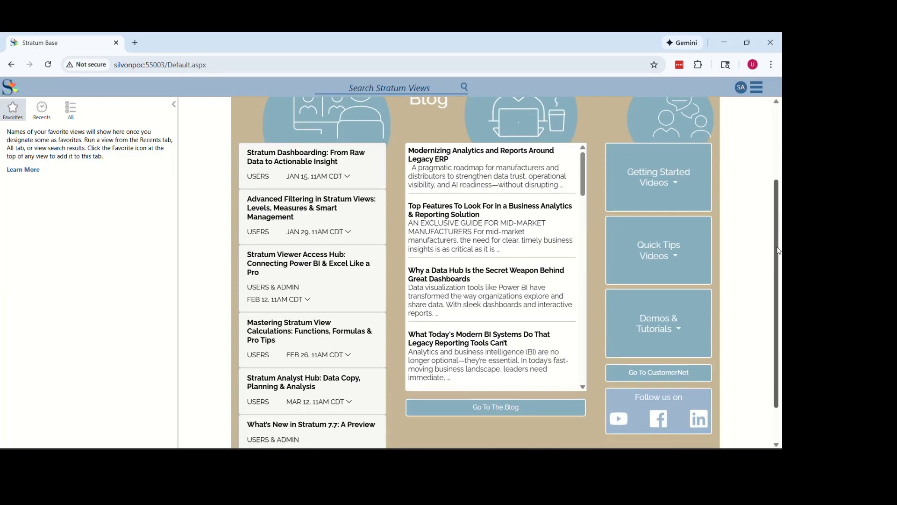